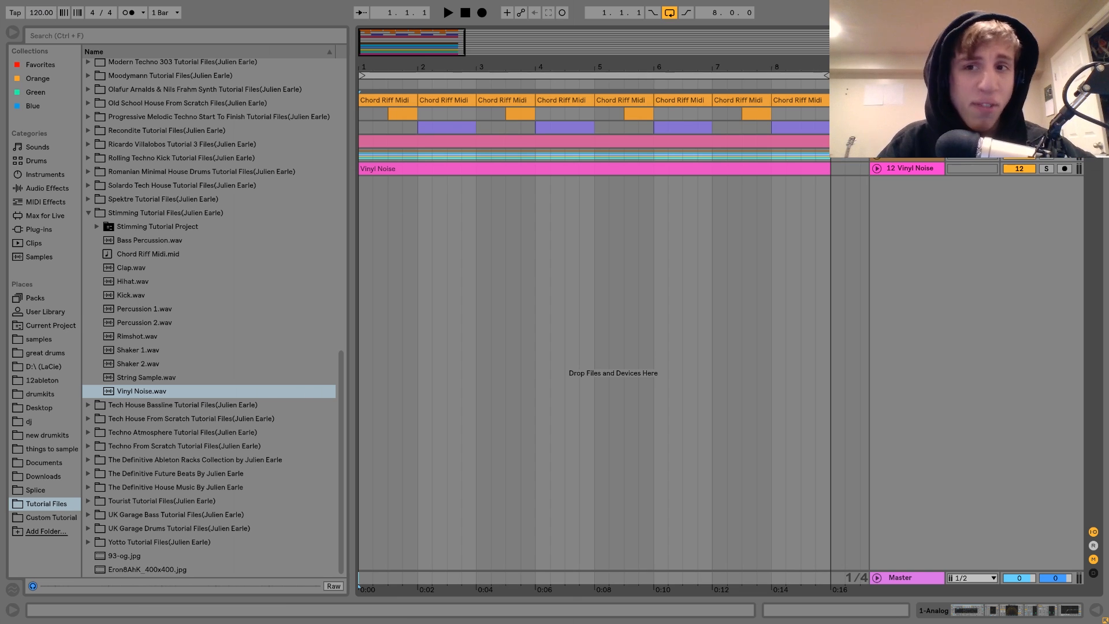
Expand the chord riff track and play it from the first Chord Riff Midi clip.
click(874, 100)
click(397, 101)
key(space)
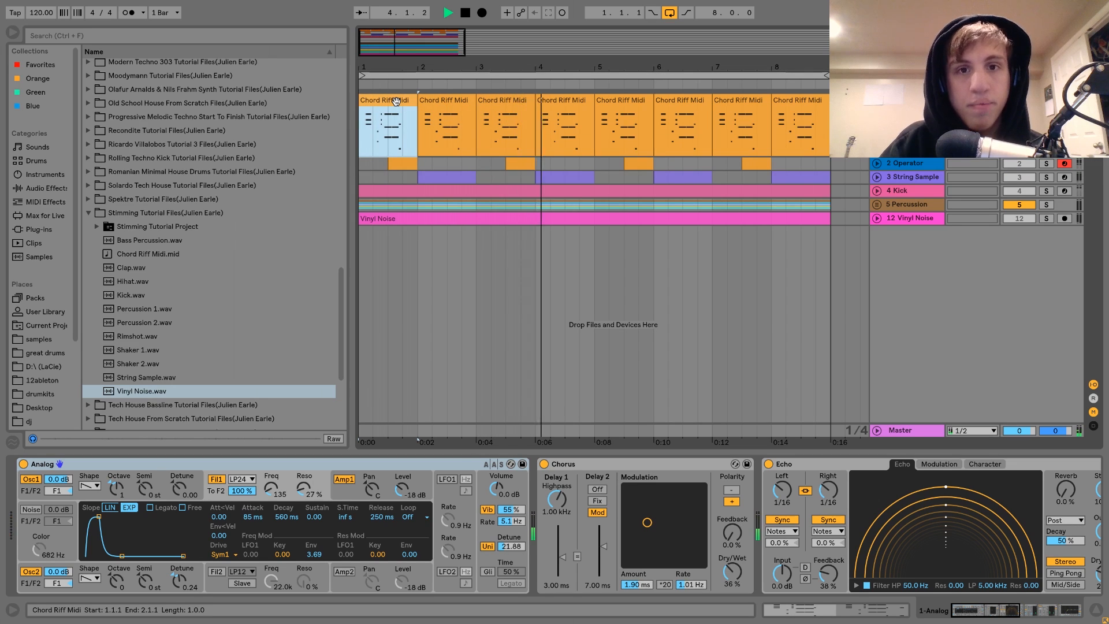
key(space)
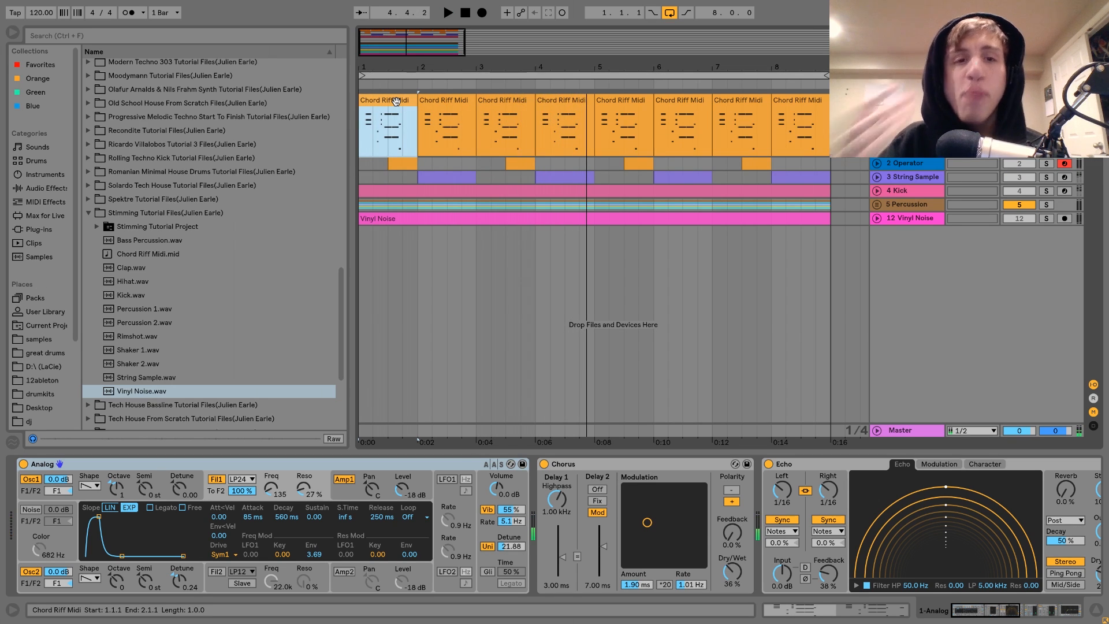
Open the first Chord Riff Midi clip and examine how its chords are built, selecting individual chords and the bass notes.
double_click(396, 102)
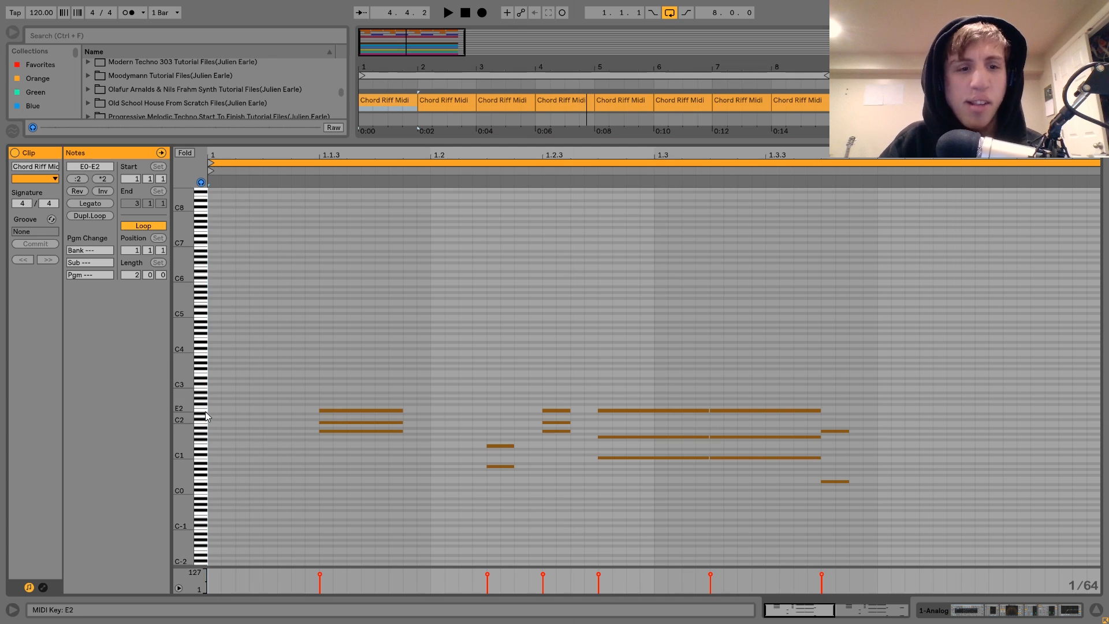
drag(188, 275, 220, 269)
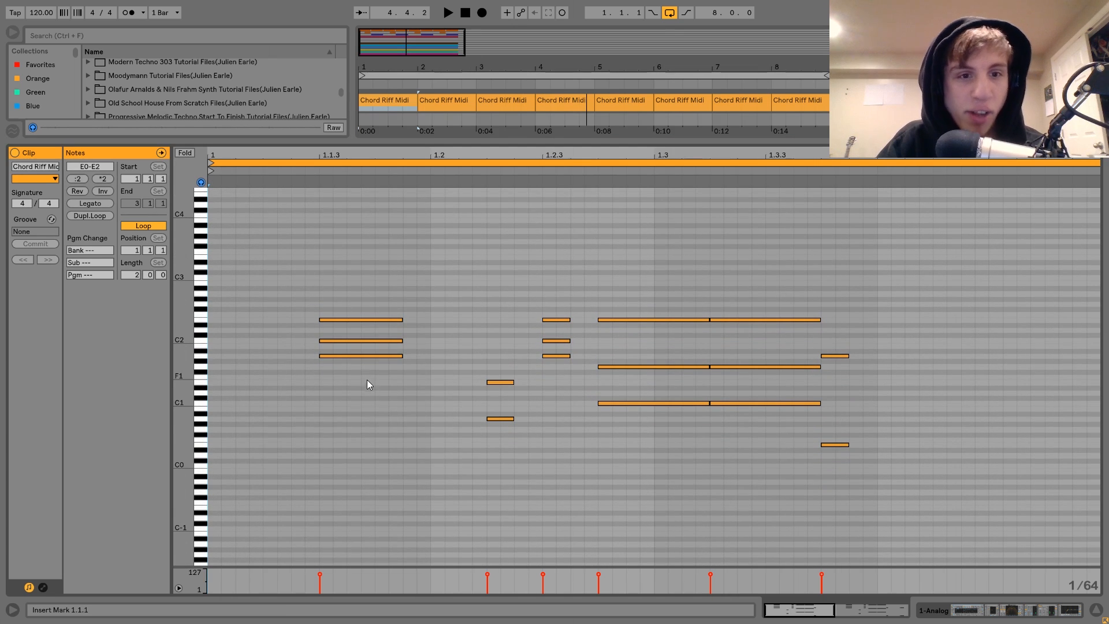
drag(366, 383, 307, 254)
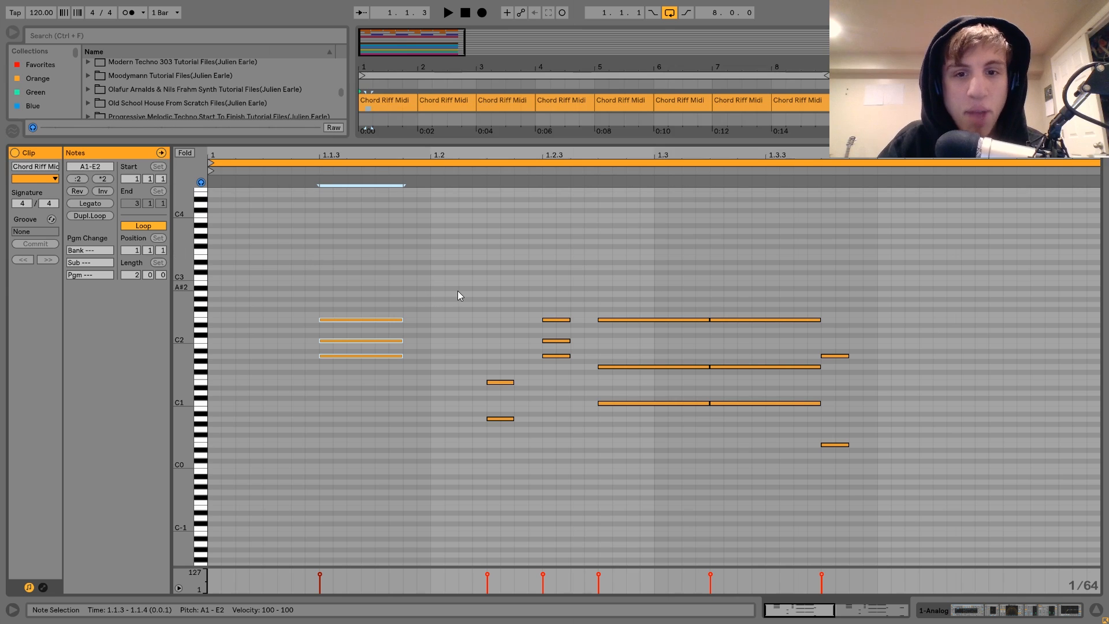
drag(634, 462, 633, 248)
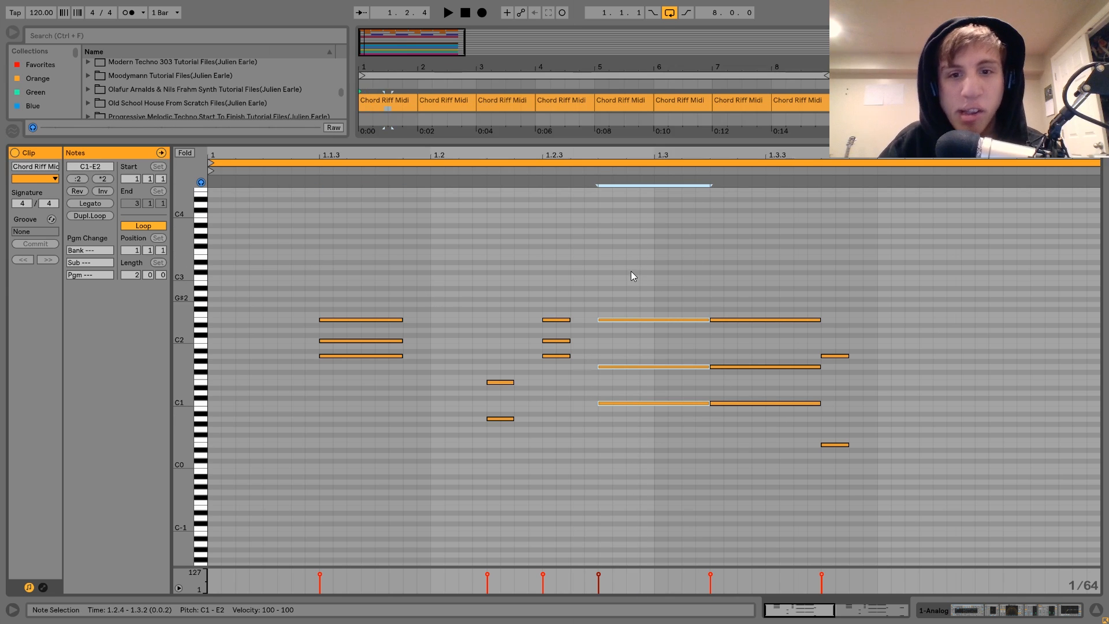
drag(667, 385, 841, 467)
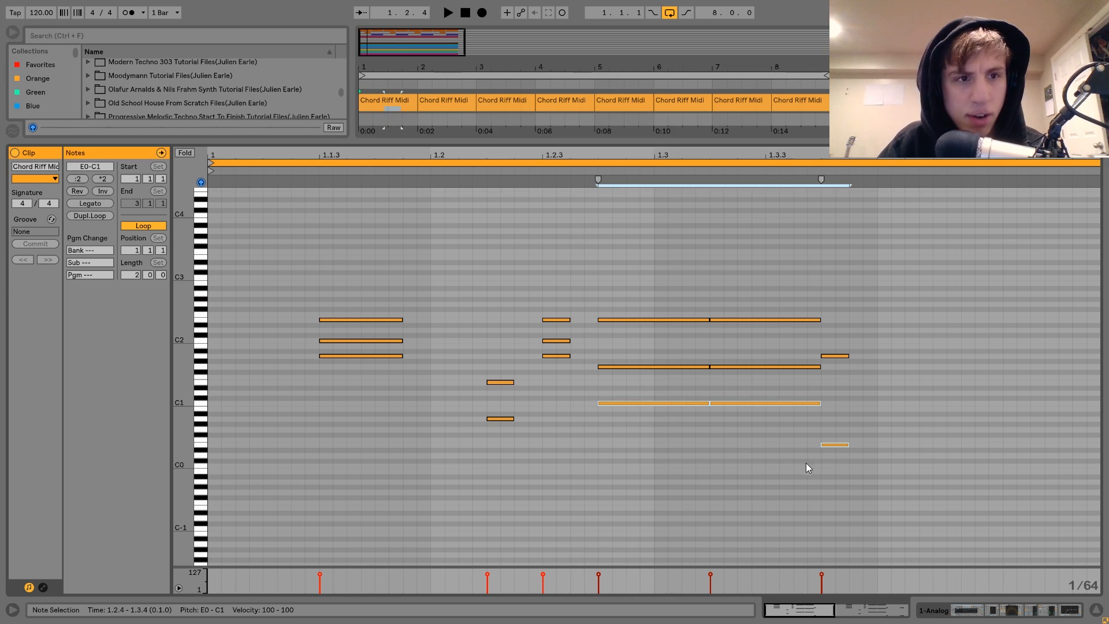
drag(711, 446, 694, 122)
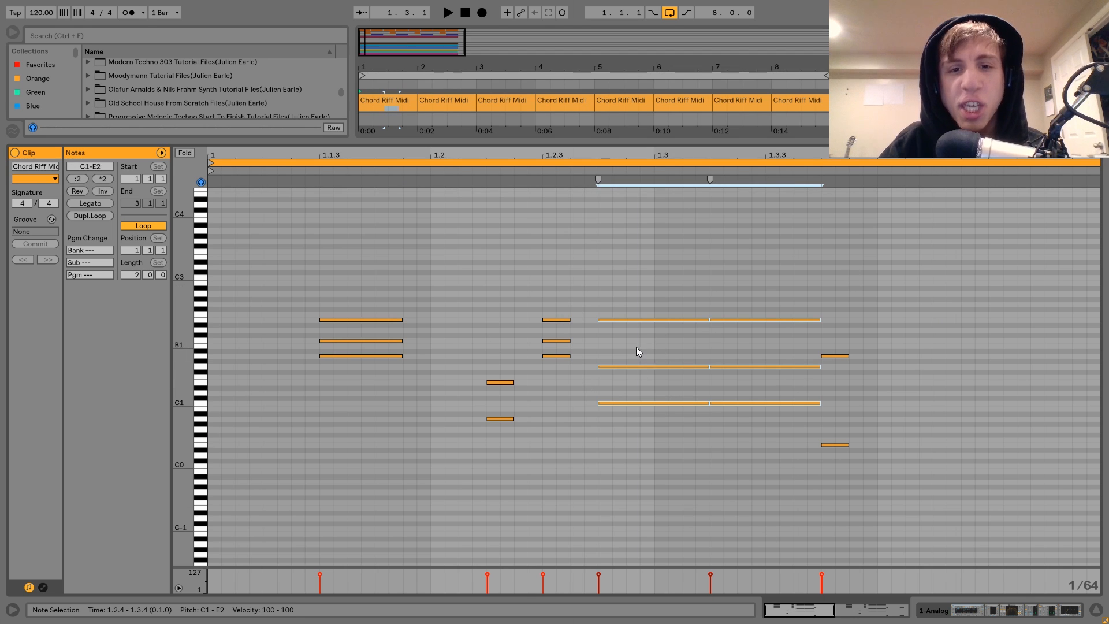
Try lowering the long chords' top E2 notes to E1 and raising the last chord's low E0 note to E2.
drag(636, 347, 761, 290)
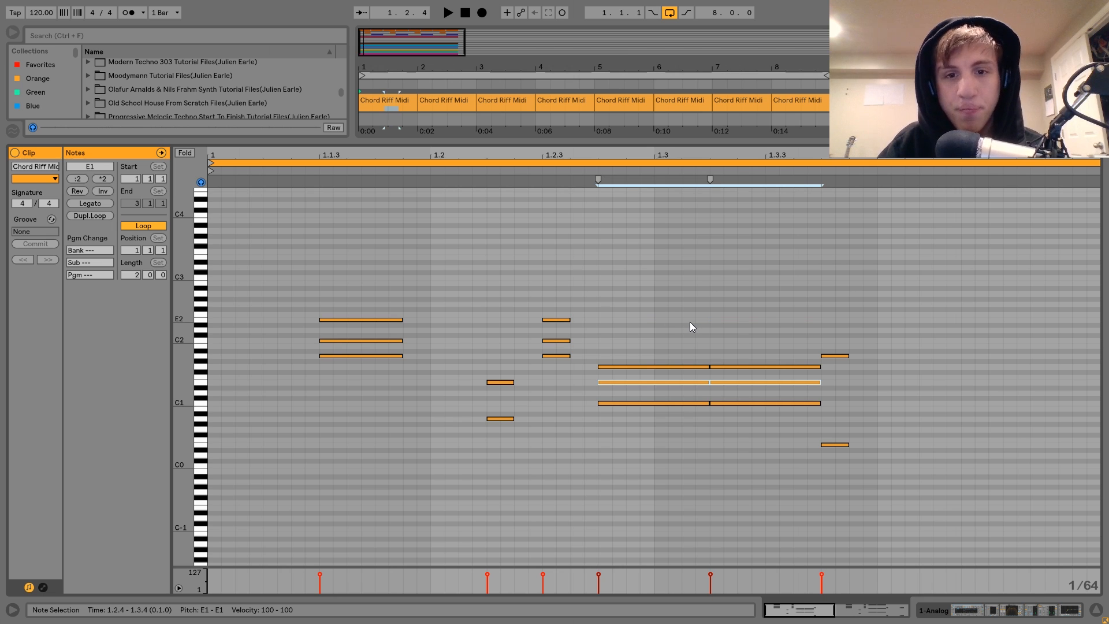
drag(840, 341, 833, 480)
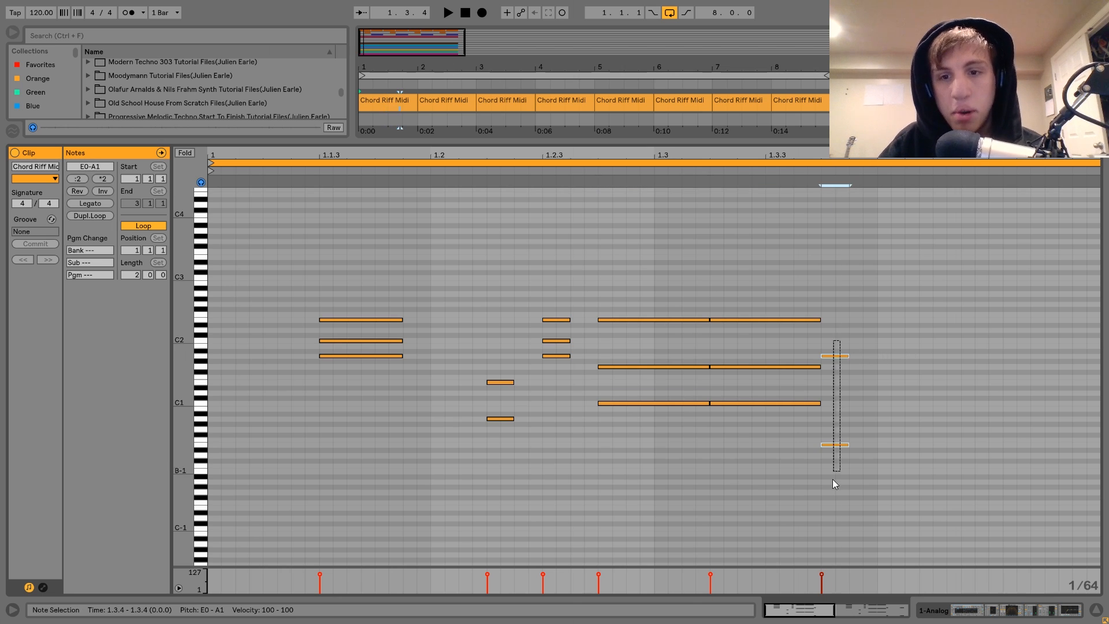
drag(847, 402, 834, 370)
key(shift+Up)
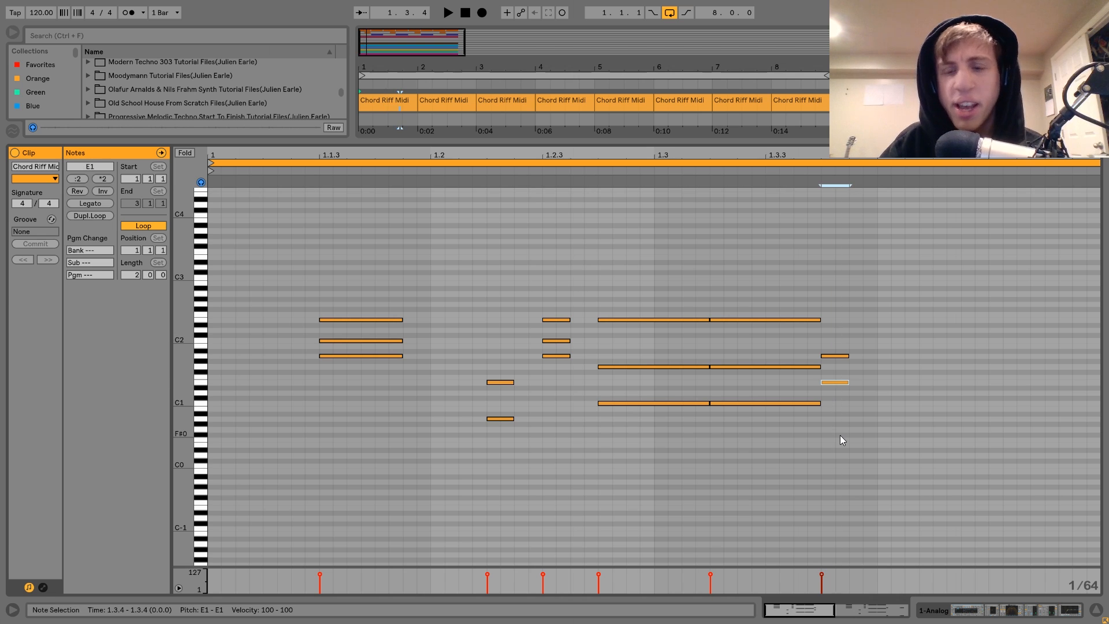
key(shift+Up)
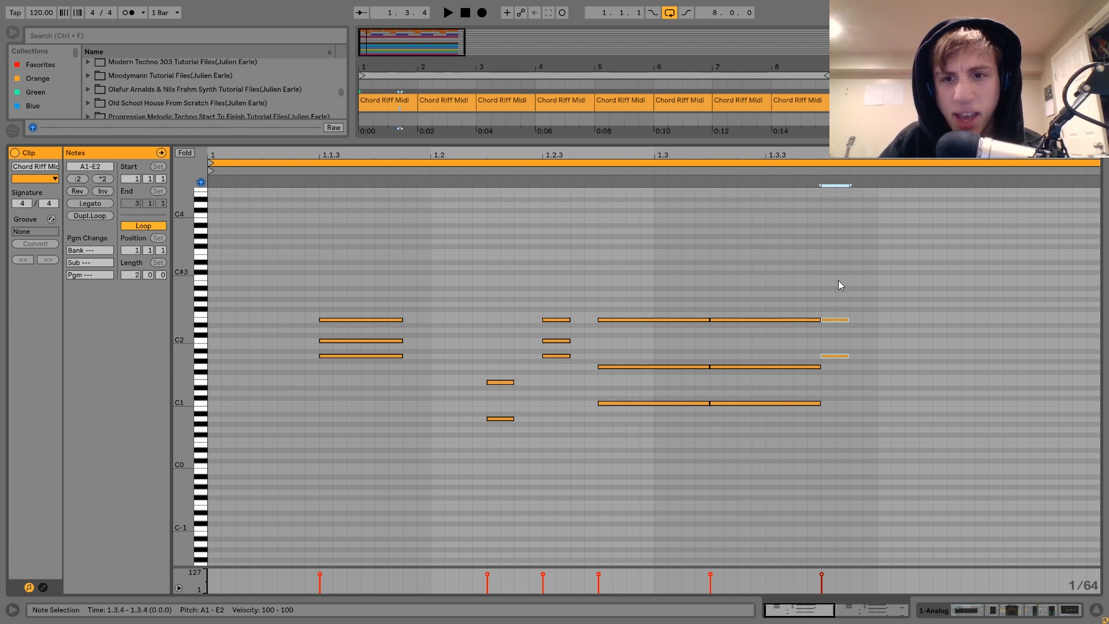
Move the last chord's raised E2 note back down two octaves to E0.
shift+click(832, 357)
click(832, 357)
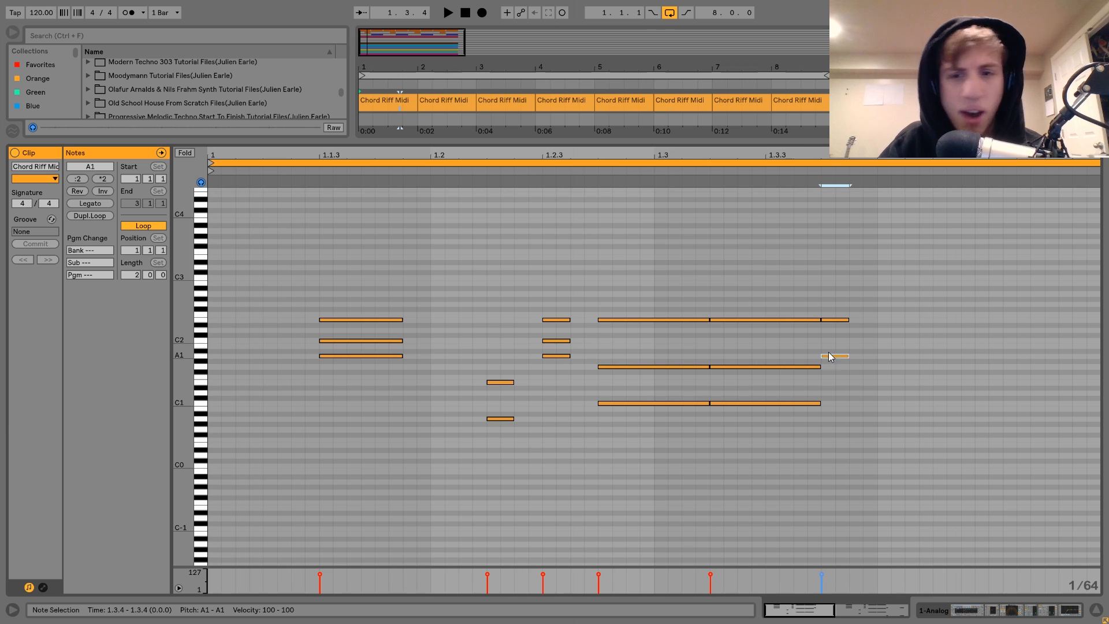
click(830, 321)
key(shift+Down)
key(shift+Down)
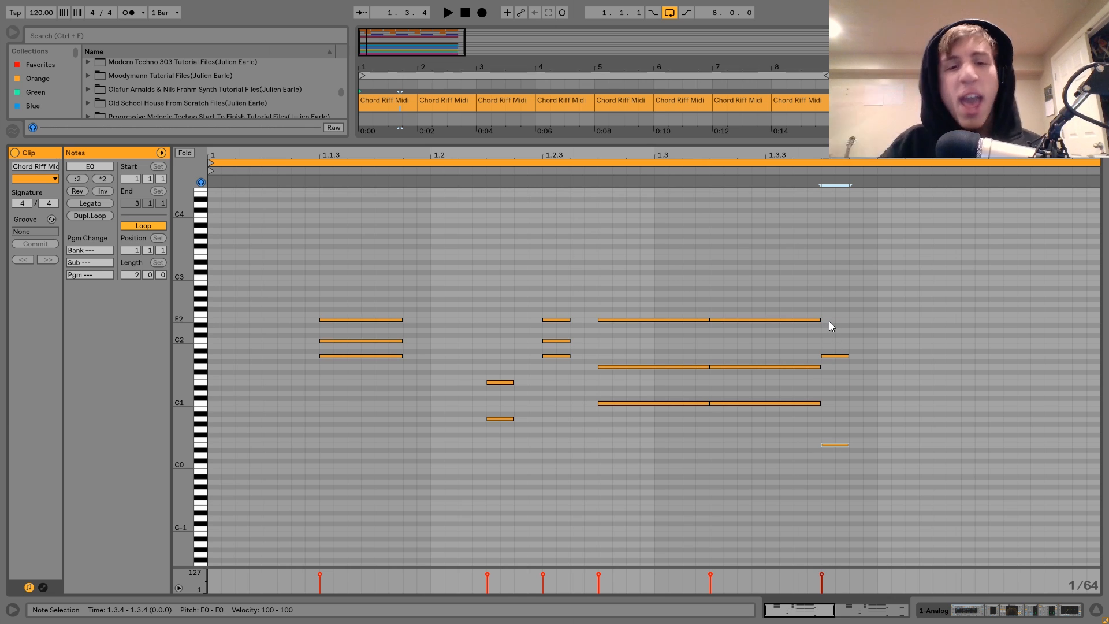
Try the lower note of the second chord an octave higher and put it back at A0.
click(500, 418)
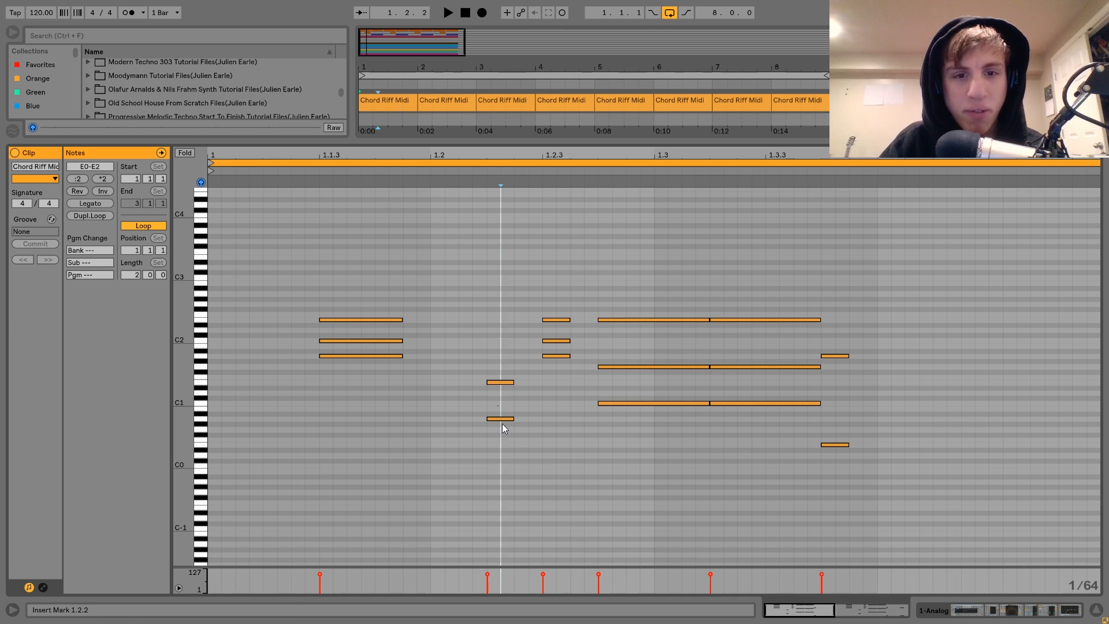
key(shift+Up)
key(shift+Down)
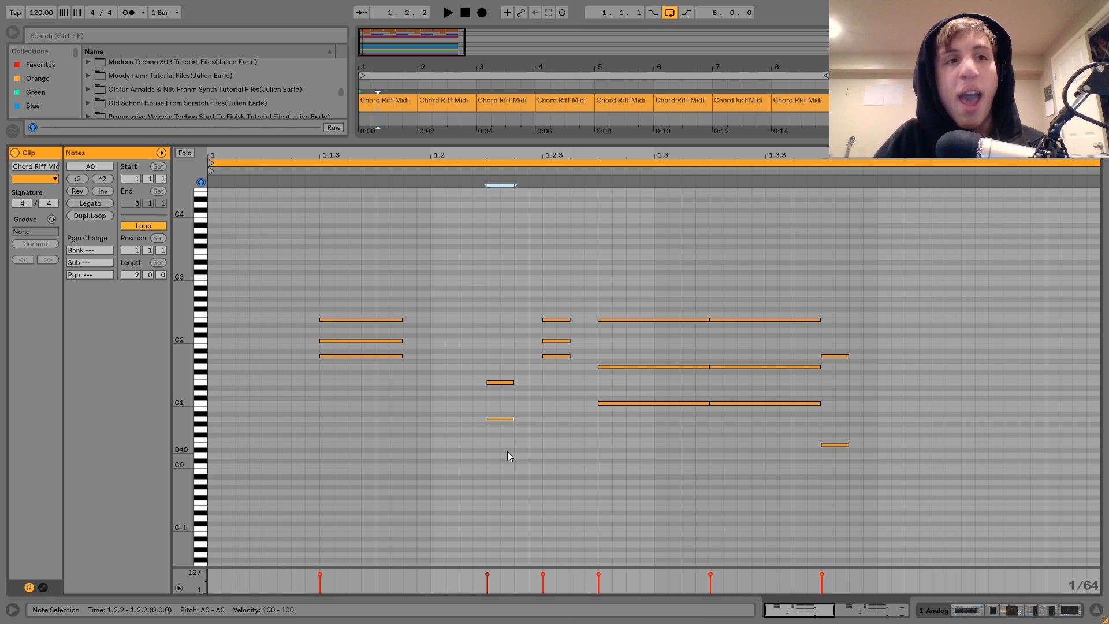
Play the riff with the metronome on to hear its timing, and switch the metronome off again.
click(129, 12)
key(space)
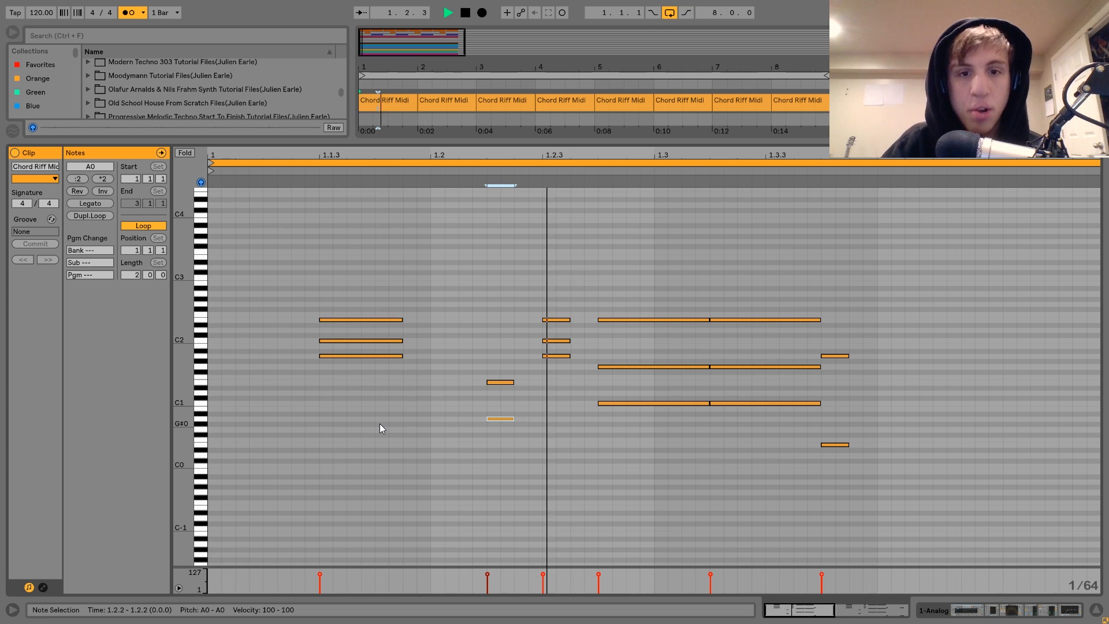
key(space)
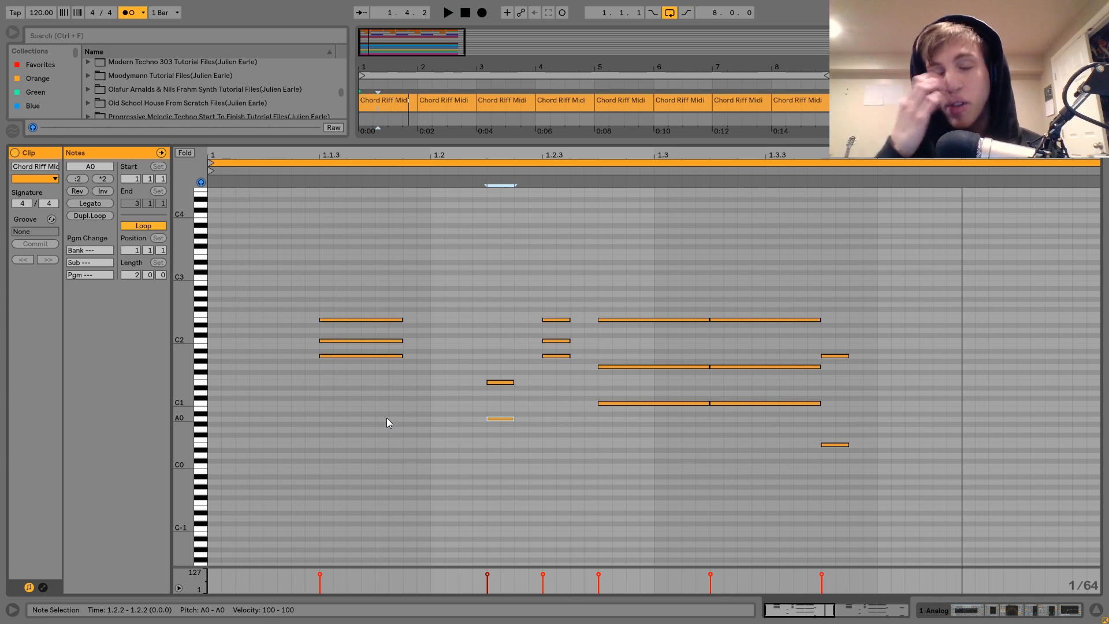
click(125, 15)
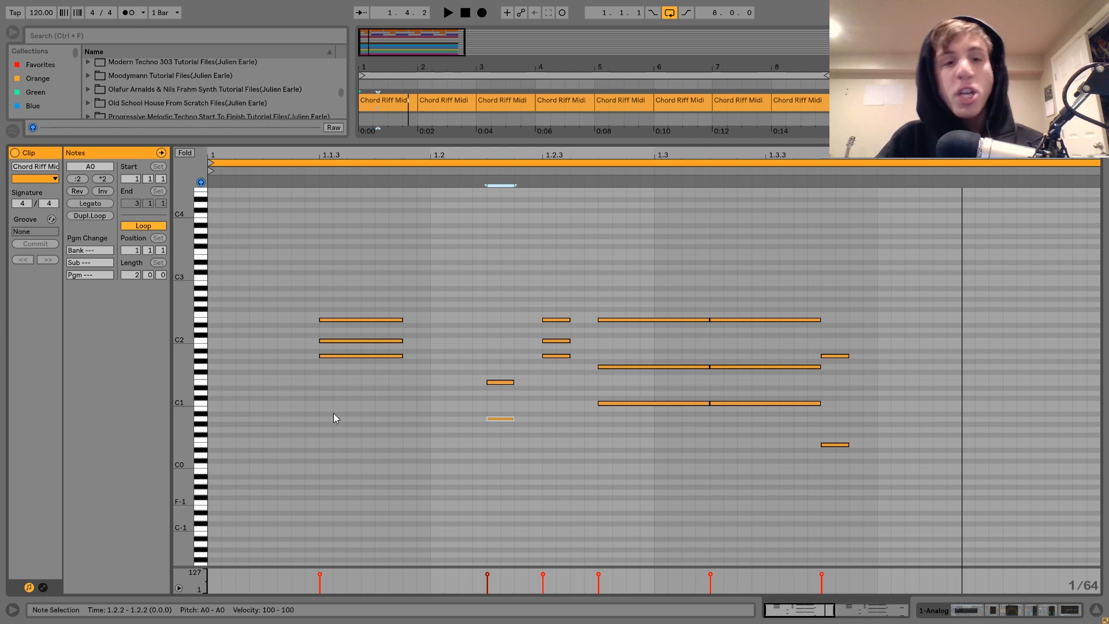
Deactivate the short notes around the long chords and play the riff with only the main chords.
click(356, 412)
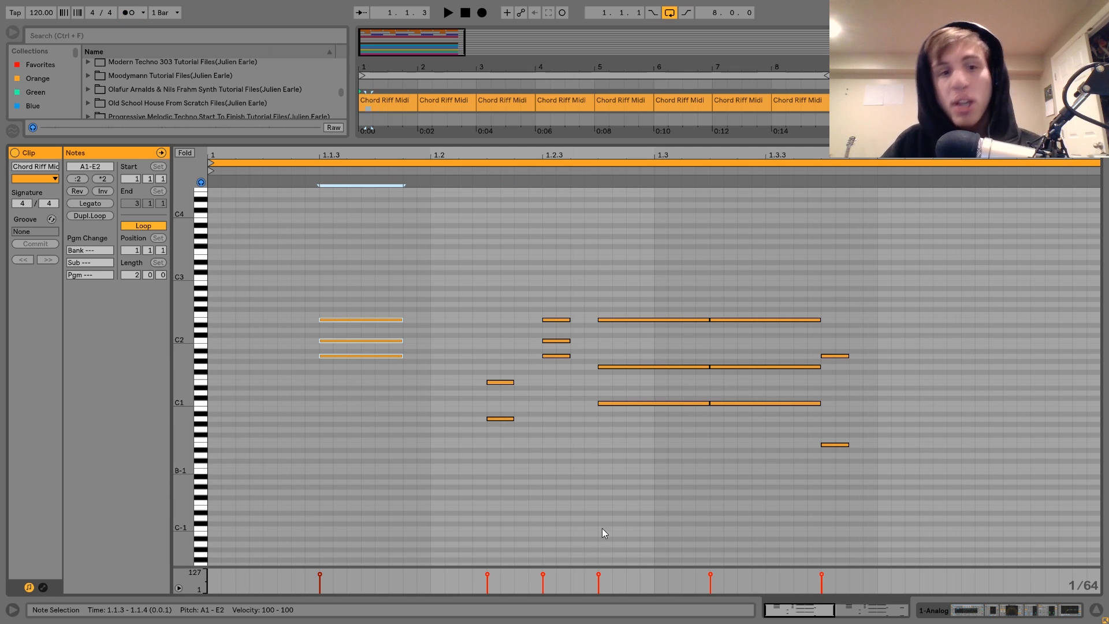
drag(649, 477, 707, 216)
drag(564, 283, 461, 543)
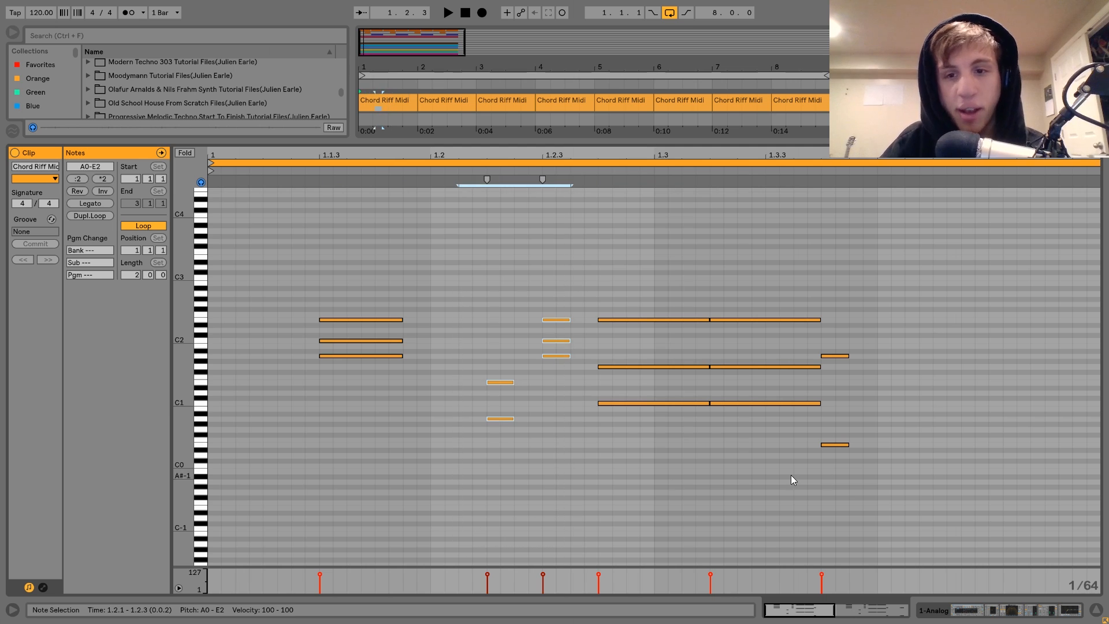
drag(840, 480, 845, 328)
key(0)
key(space)
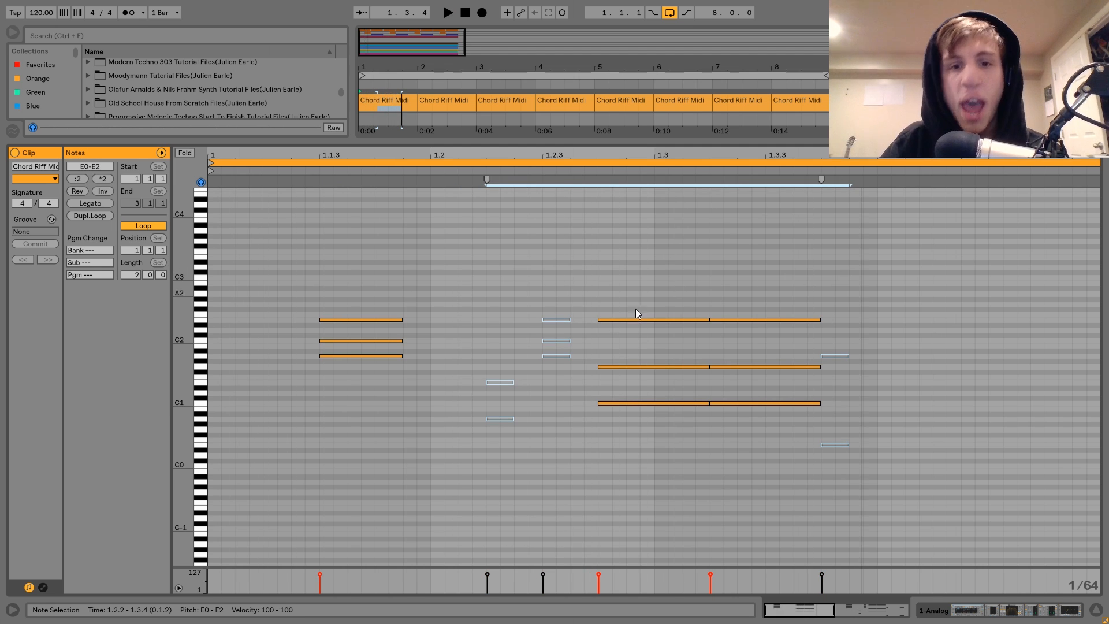
Reactivate the short notes in the middle and at the end of the riff and play the full pattern.
drag(504, 434, 565, 198)
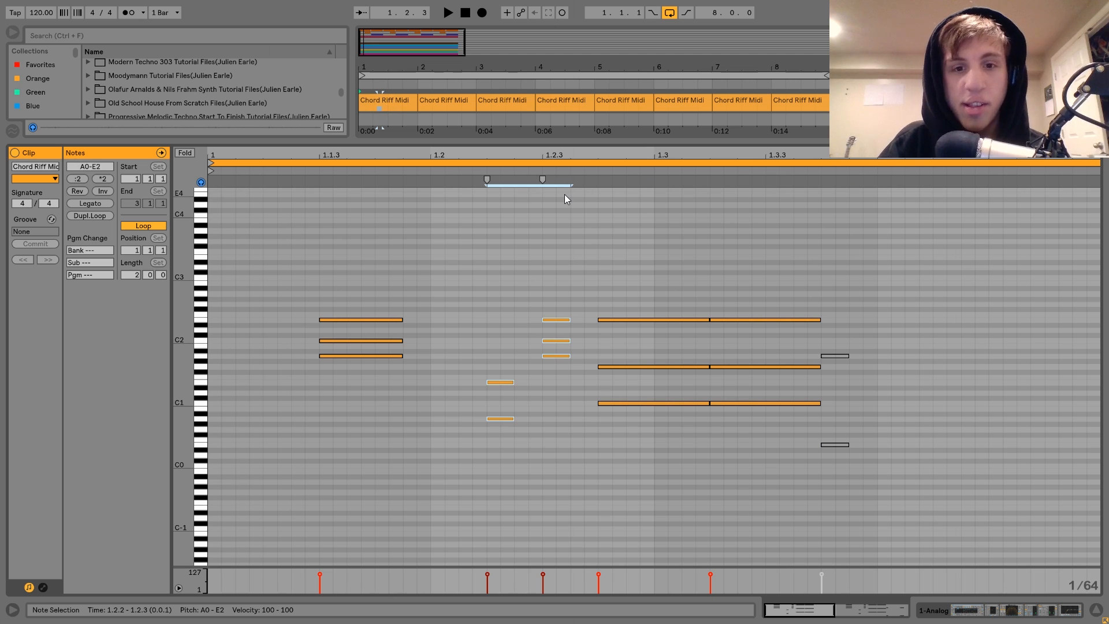
drag(842, 318, 835, 553)
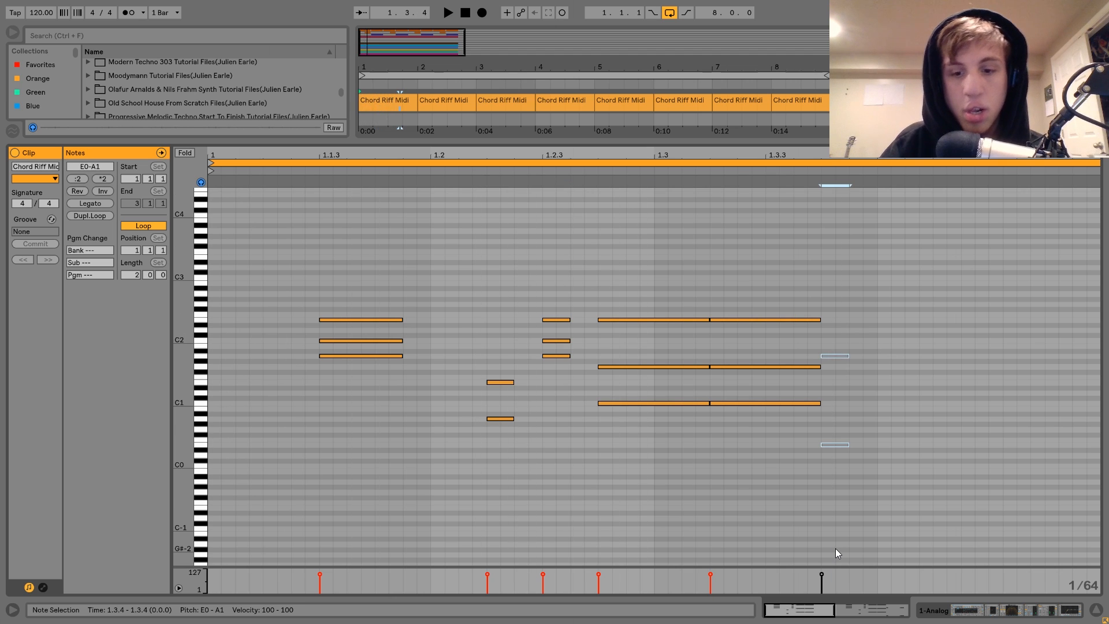
key(0)
key(space)
key(space)
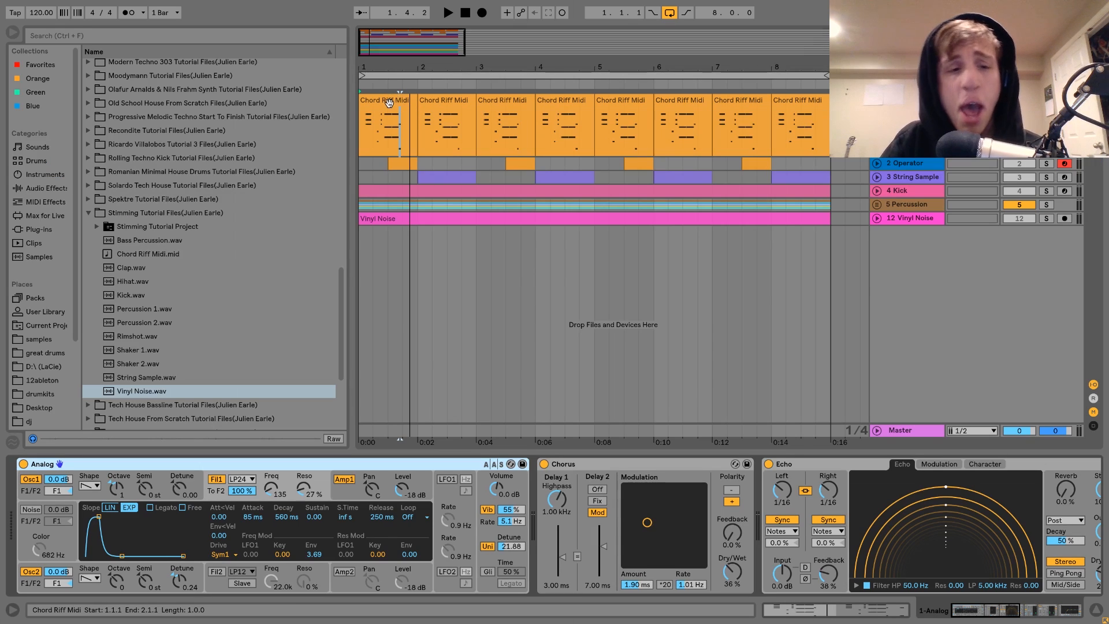
Inspect the Analog synth's second oscillator, filter envelope, and vibrato and unison settings, playing the riff in between.
click(389, 103)
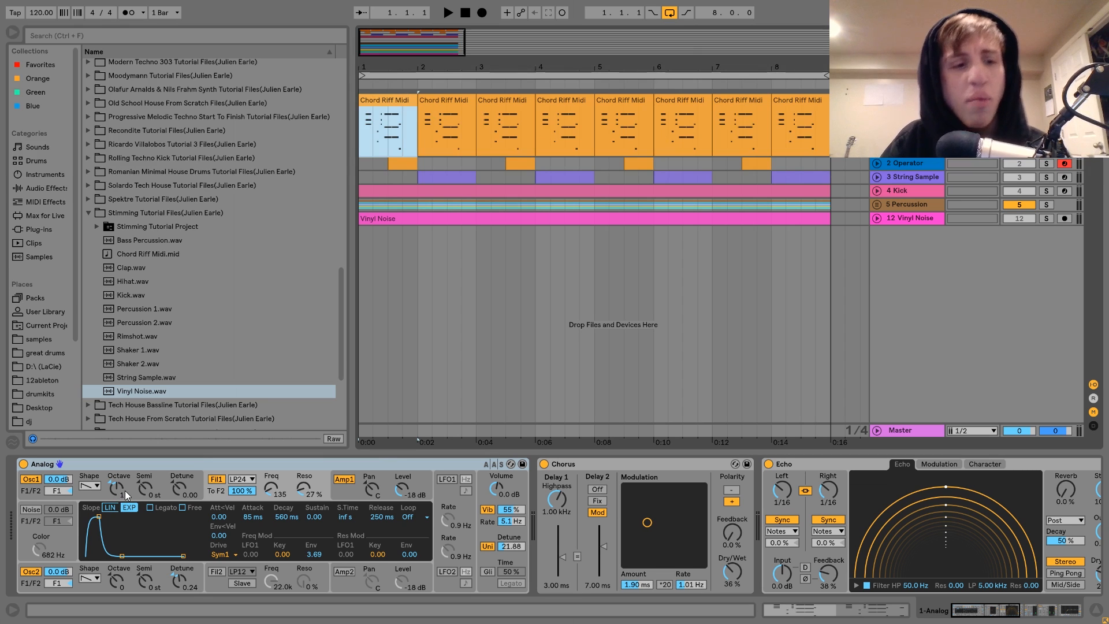
click(129, 584)
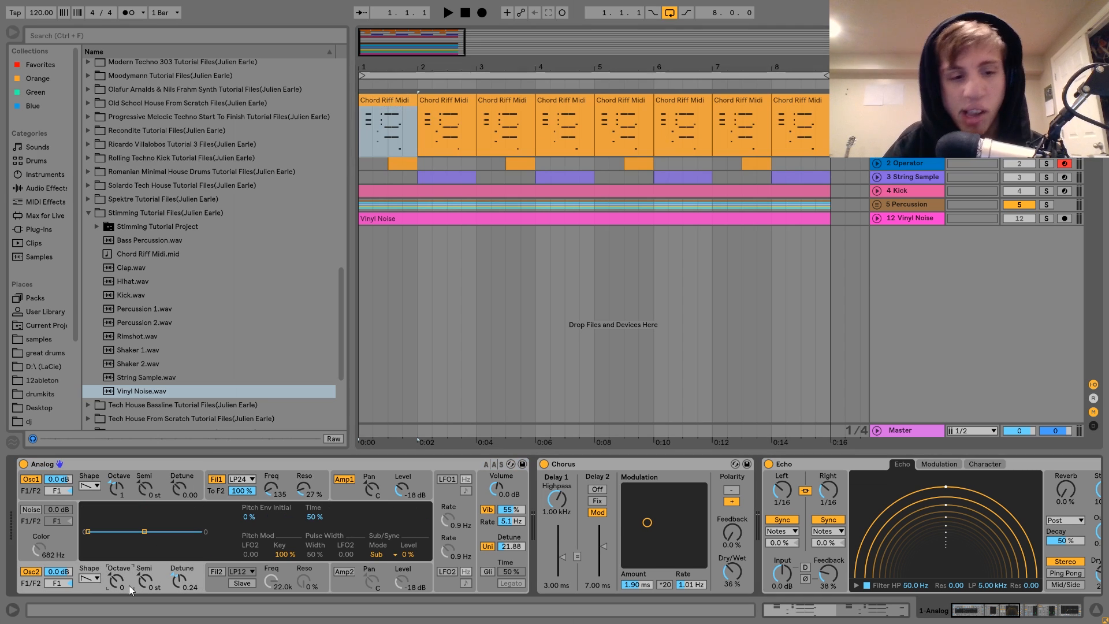
click(210, 496)
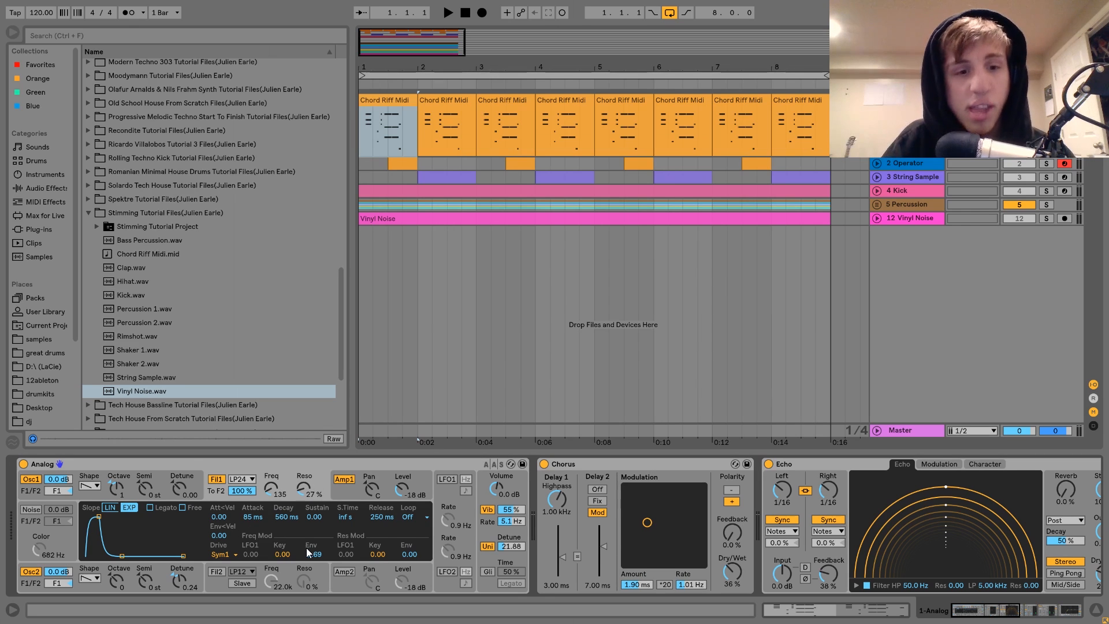
key(space)
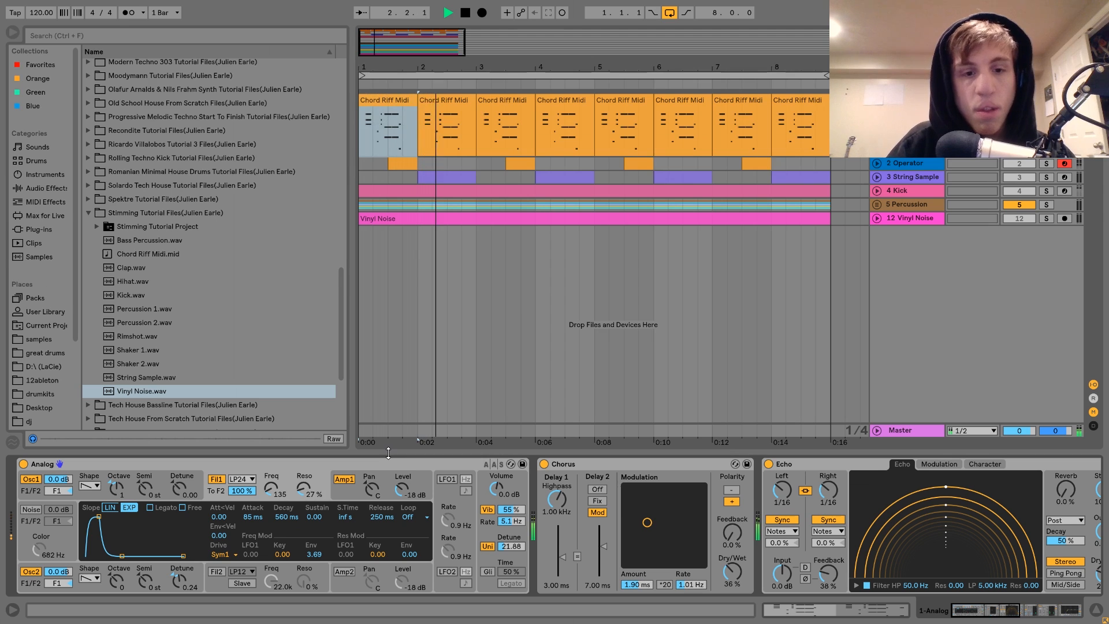
key(space)
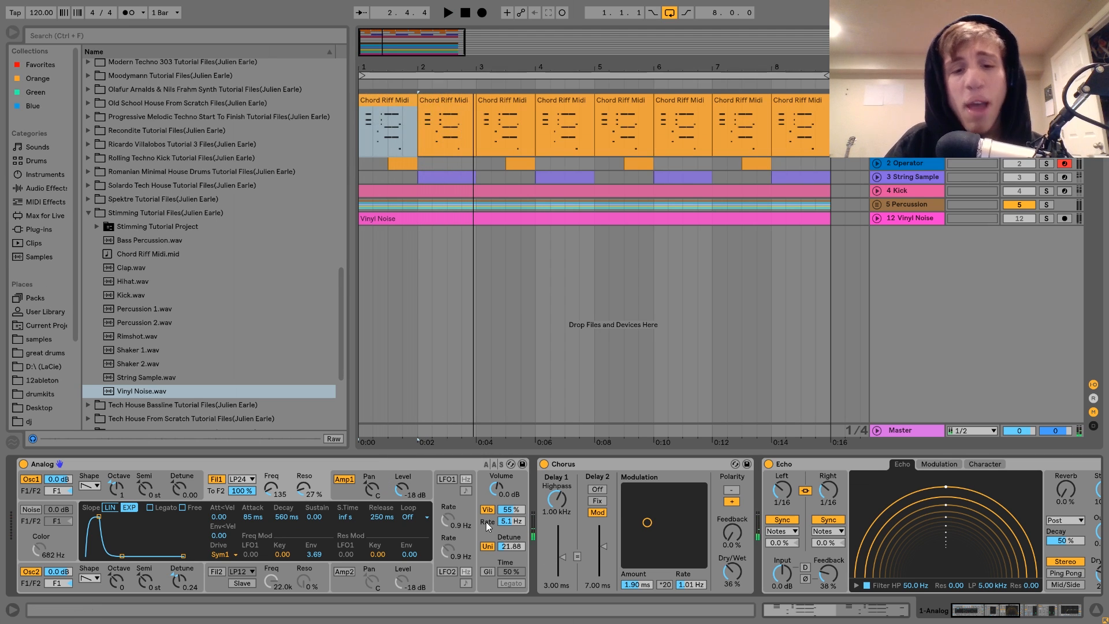
click(483, 525)
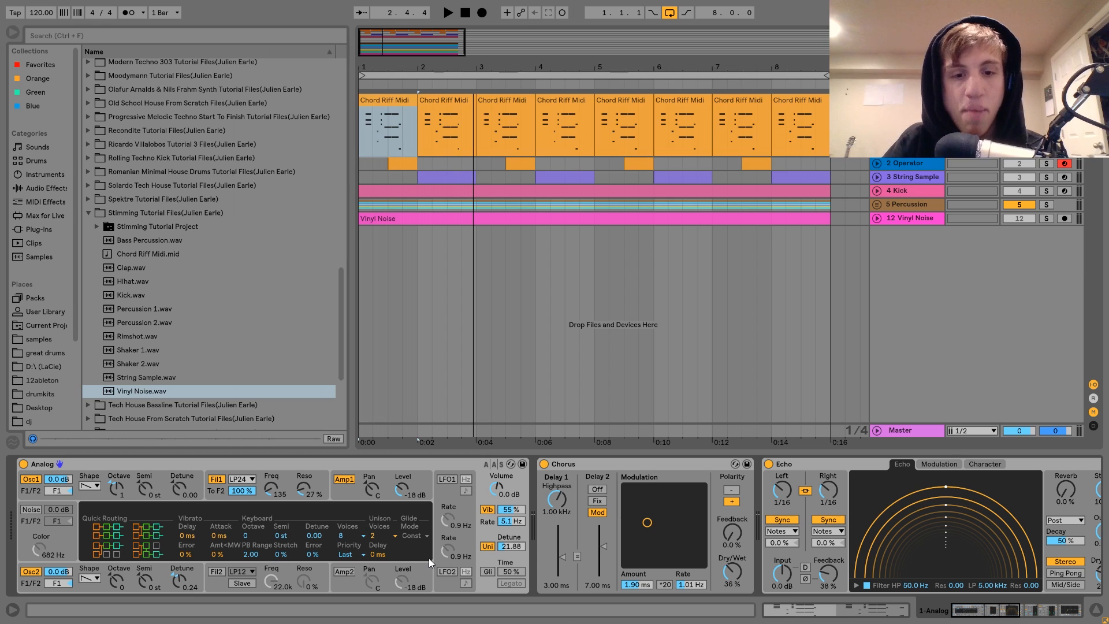
Play the riff while switching Analog's unison off and on again to compare the sound.
key(space)
click(487, 546)
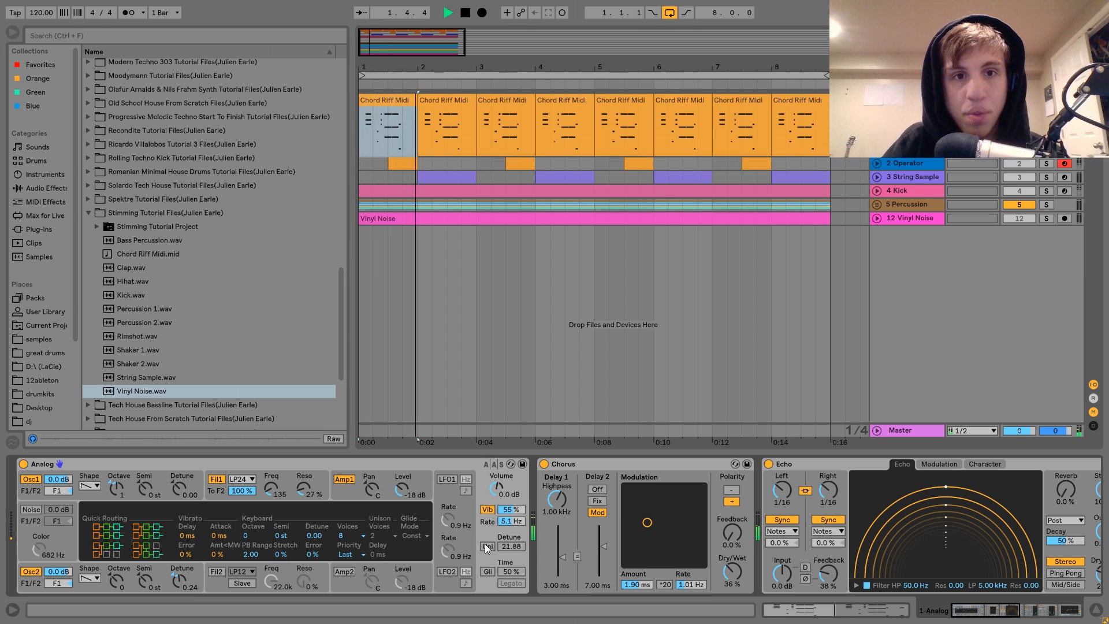
click(486, 546)
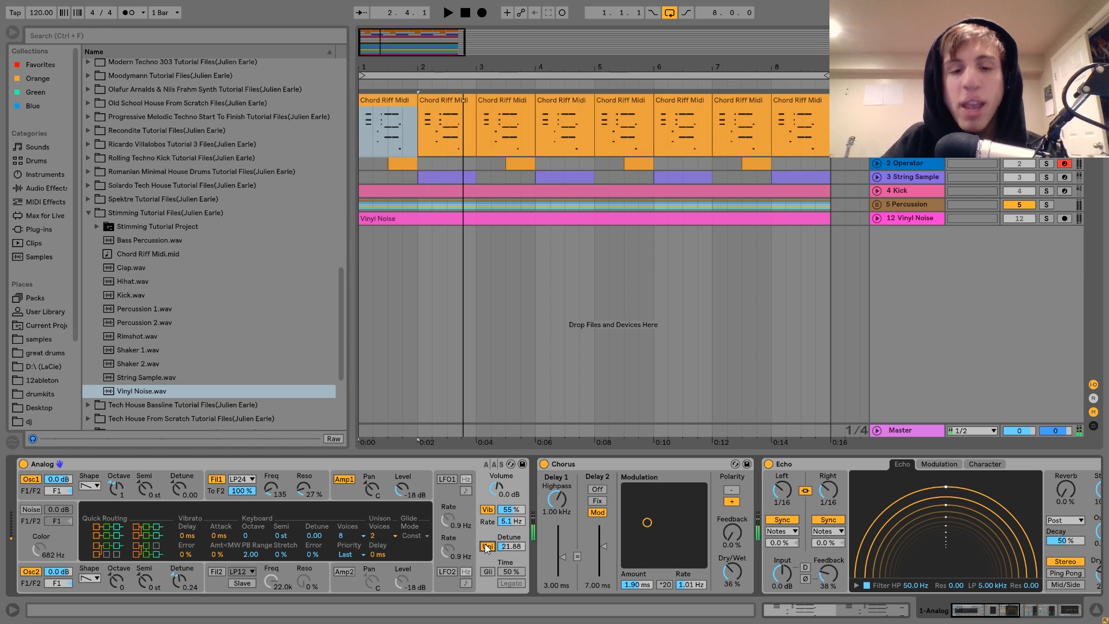
Review the settings of both Analog oscillators and take the chord riff track out of solo.
click(88, 500)
click(94, 583)
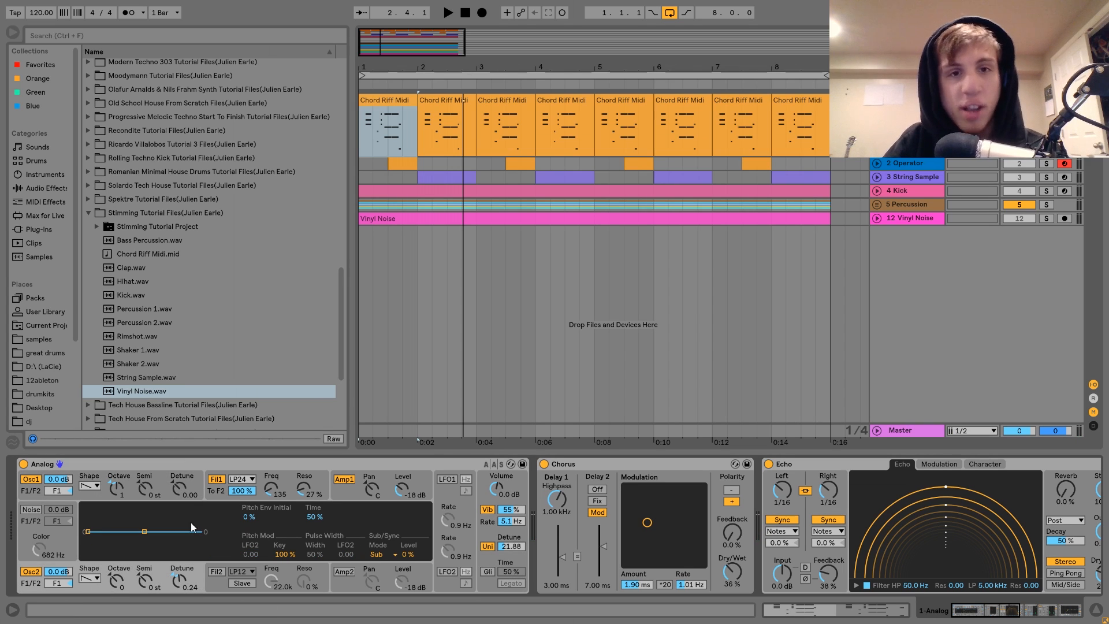
click(1046, 100)
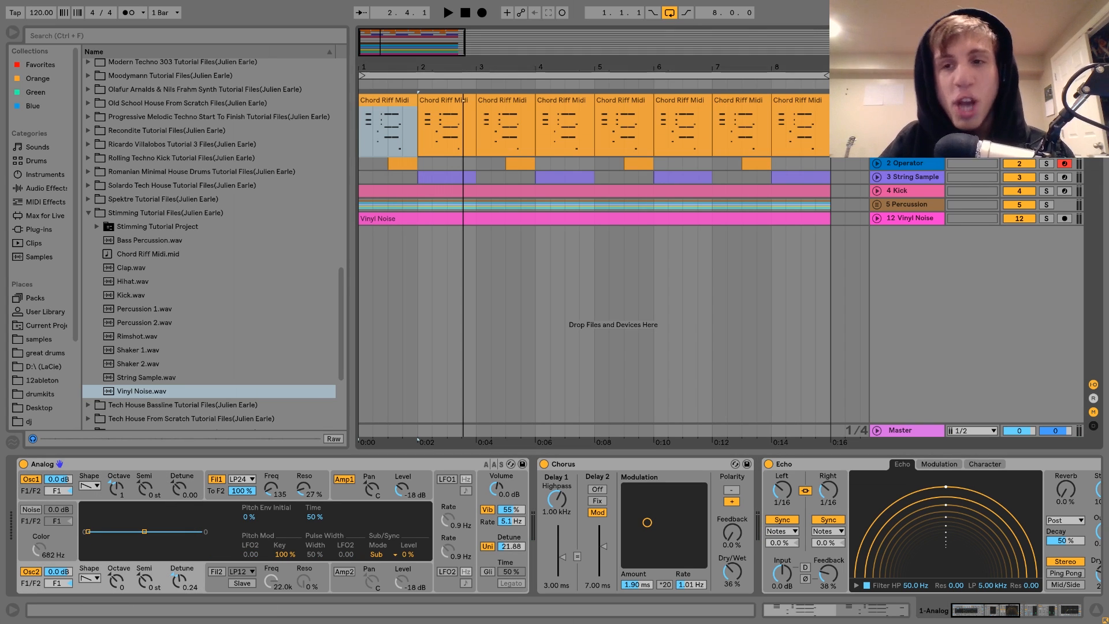
Play the opening bars with all tracks together, stopping and restarting playback to hear the chord riff in the mix.
key(space)
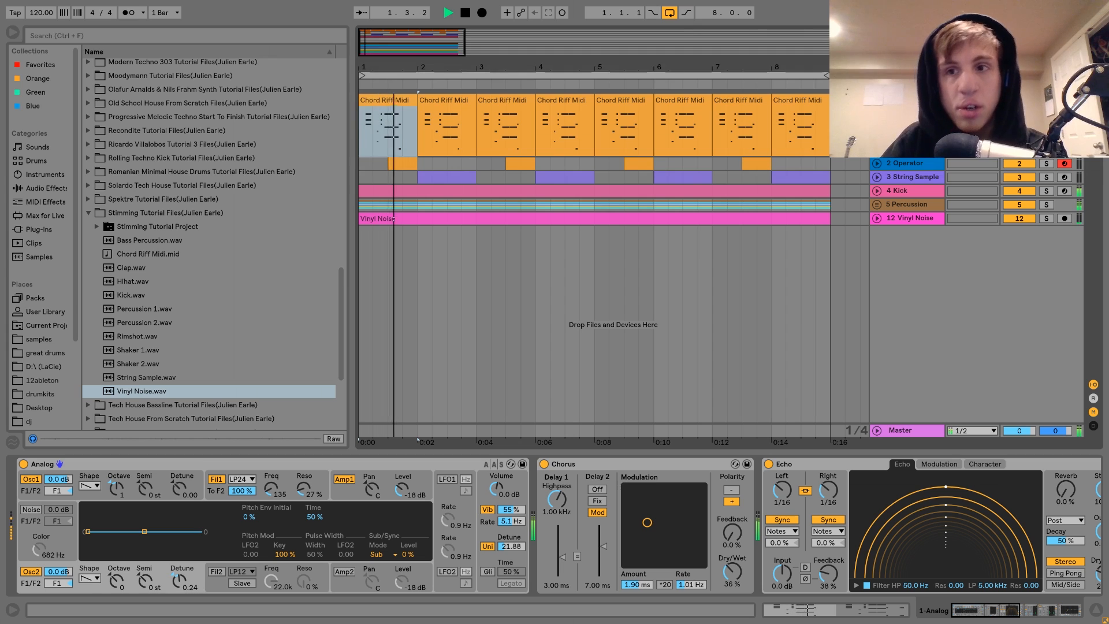
key(space)
key(space)
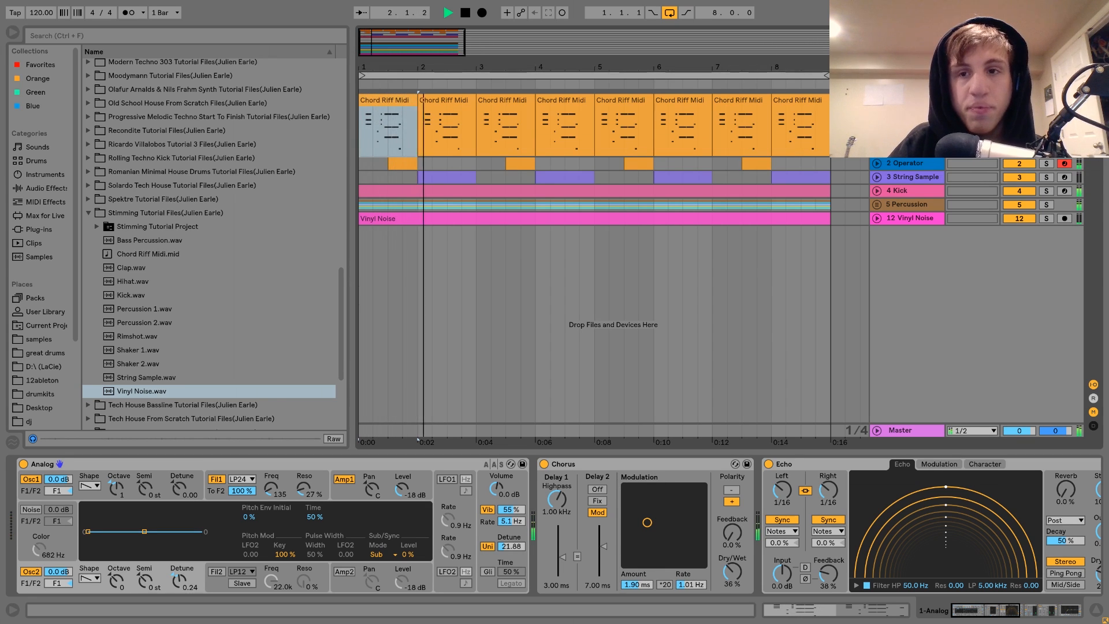
key(space)
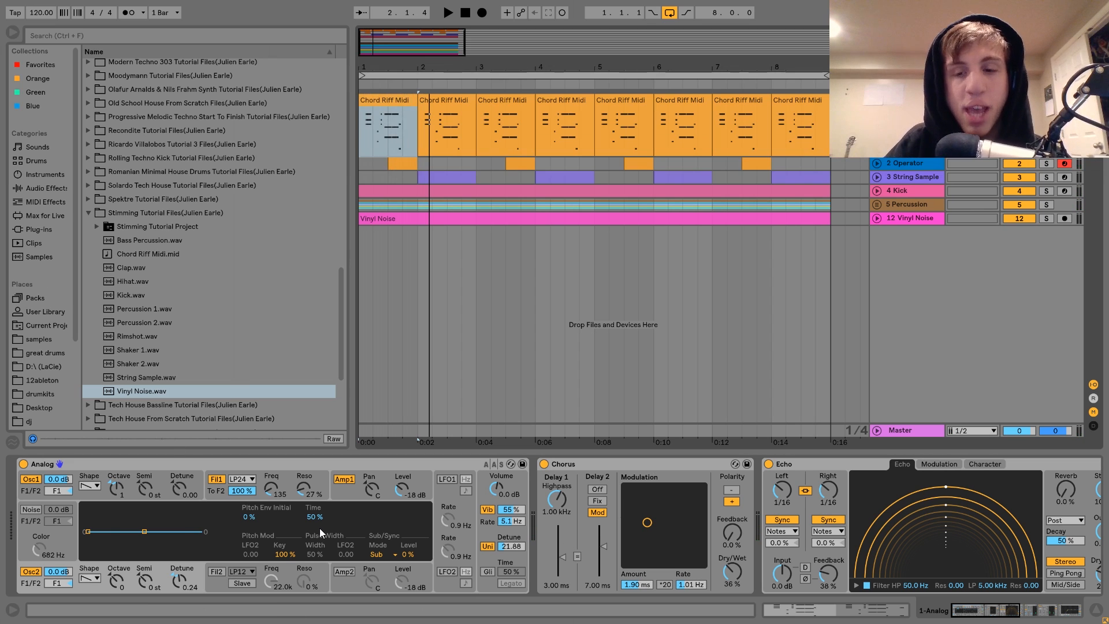
key(space)
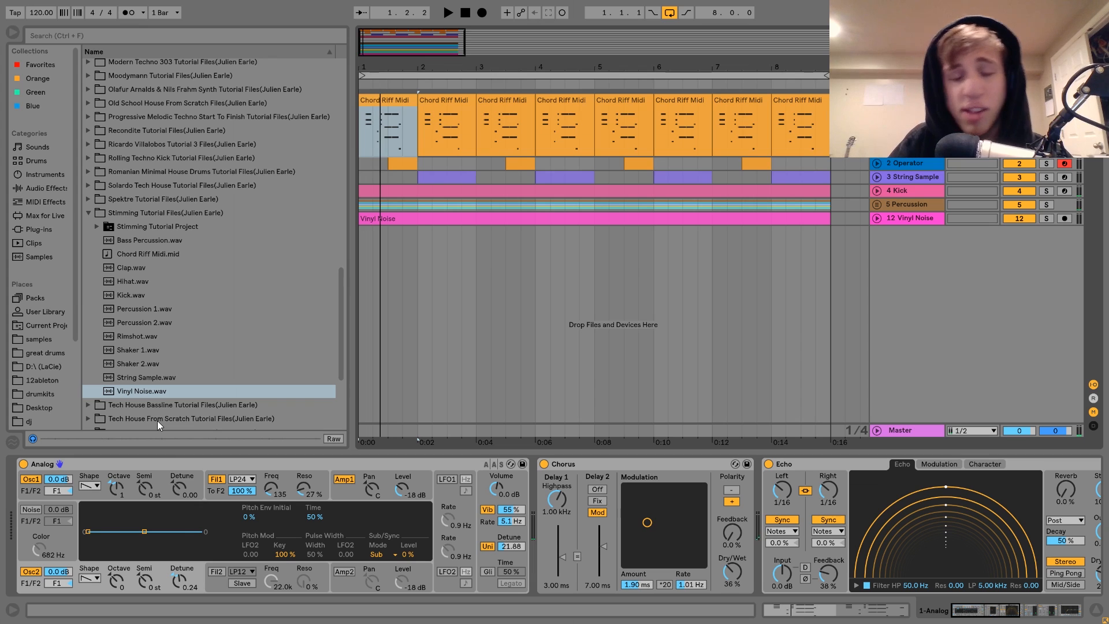
Inspect the Chorus and Echo settings in the chord riff track's device chain and play the track briefly.
scroll(410, 522, right, 4)
scroll(411, 522, right, 1)
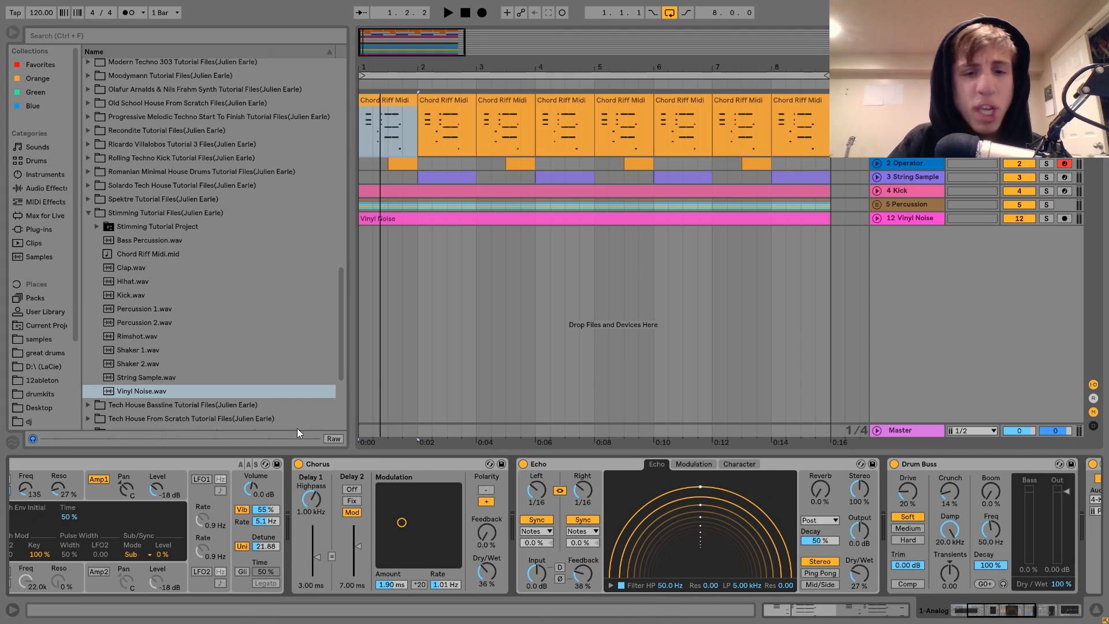
click(409, 460)
scroll(409, 460, right, 3)
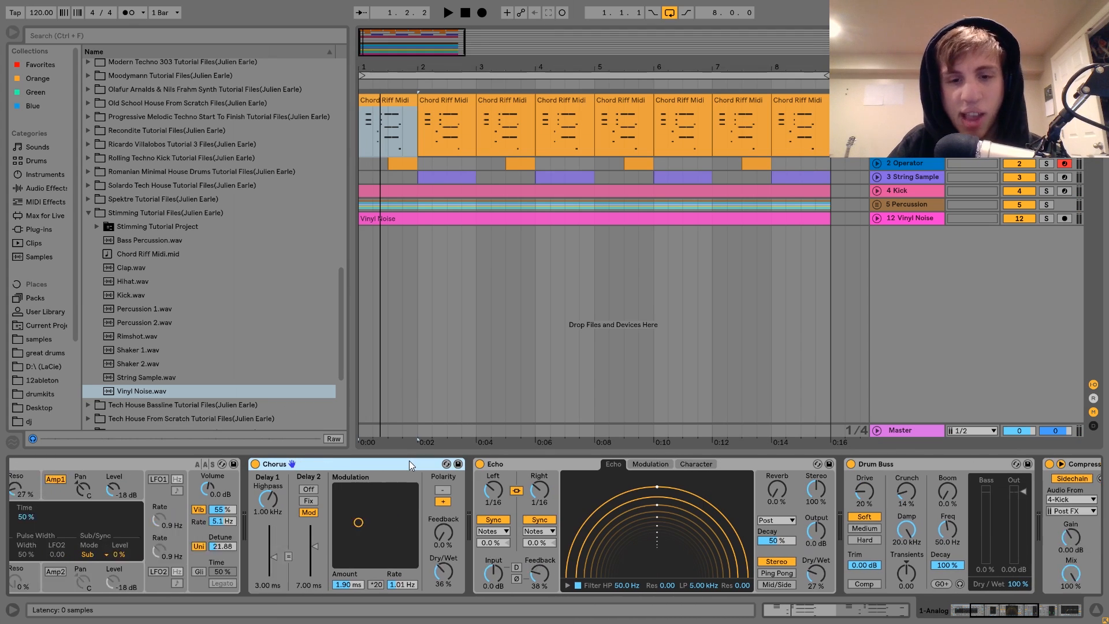
scroll(409, 460, right, 2)
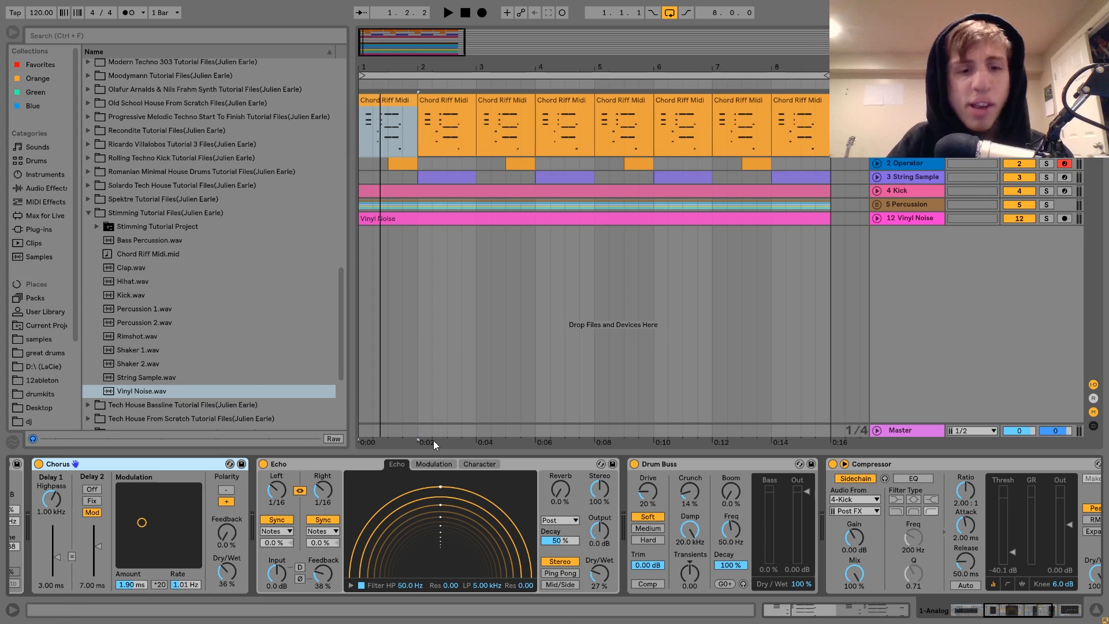
key(space)
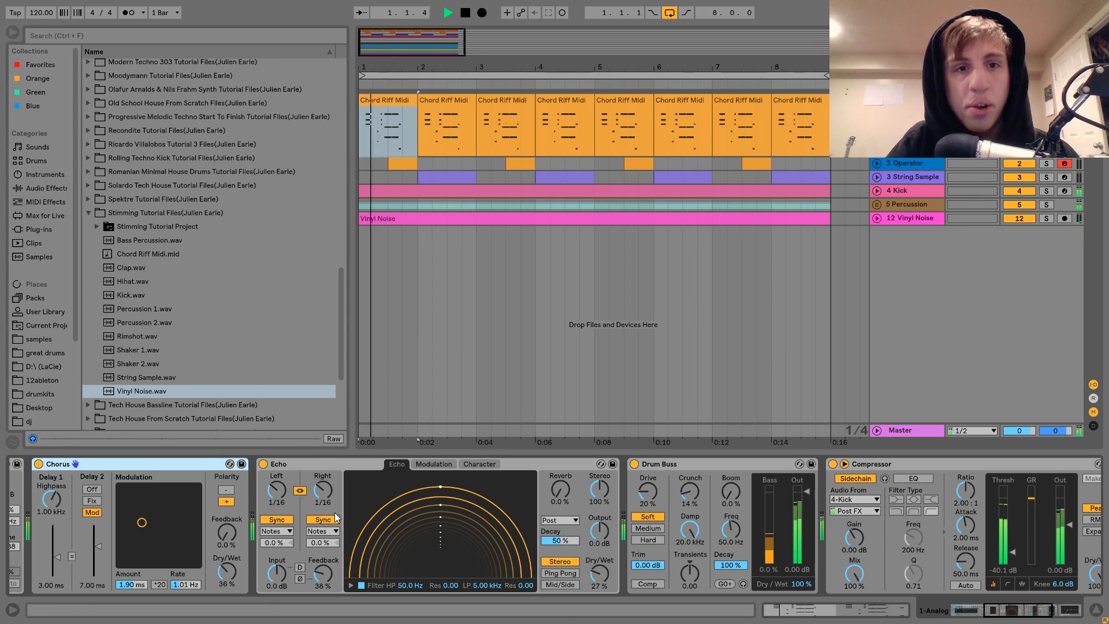
key(space)
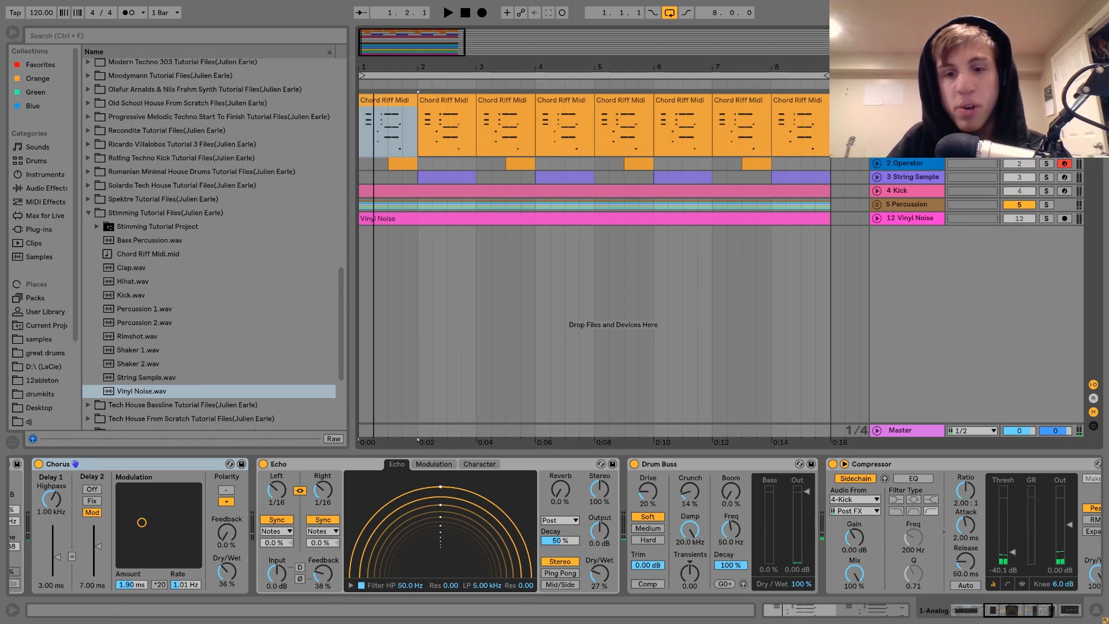
Play the chord riff while switching Drum Buss off and back on to compare its effect.
scroll(568, 562, right, 2)
scroll(568, 562, right, 2)
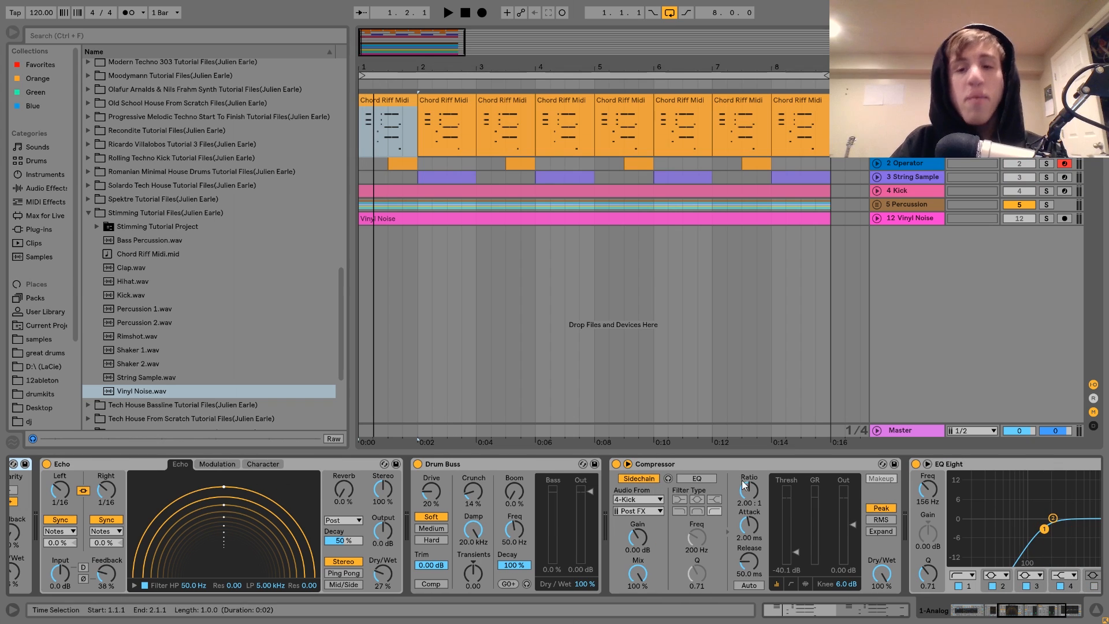
click(418, 464)
key(space)
click(419, 465)
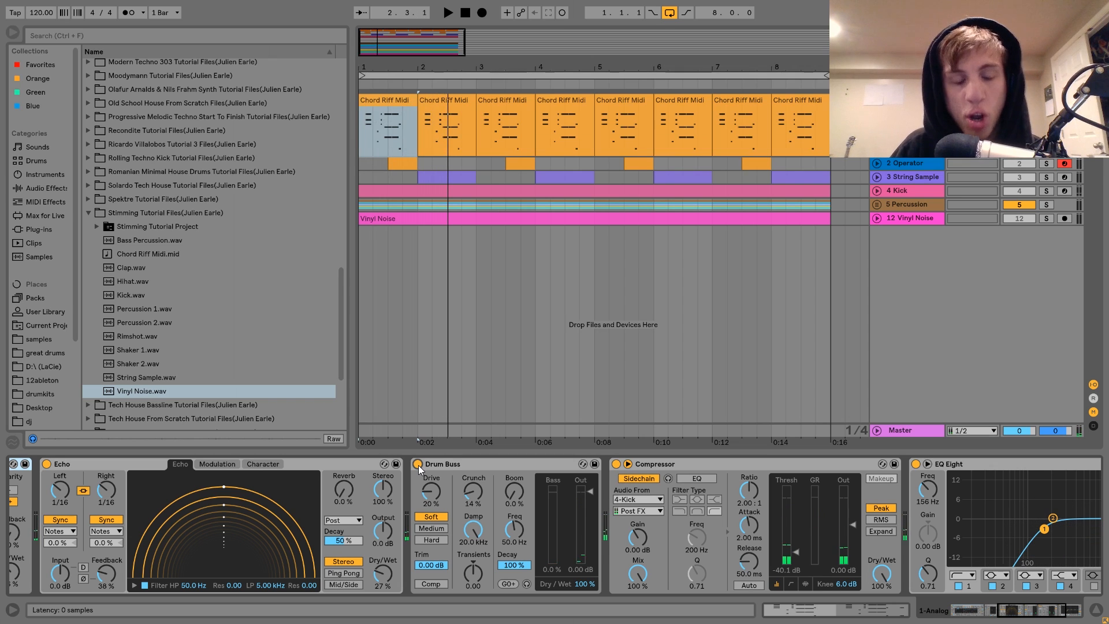
Examine the kick-sidechained Compressor and the EQ Eight low cut that end the chord riff's effect chain.
scroll(418, 466, down, 2)
scroll(418, 465, down, 2)
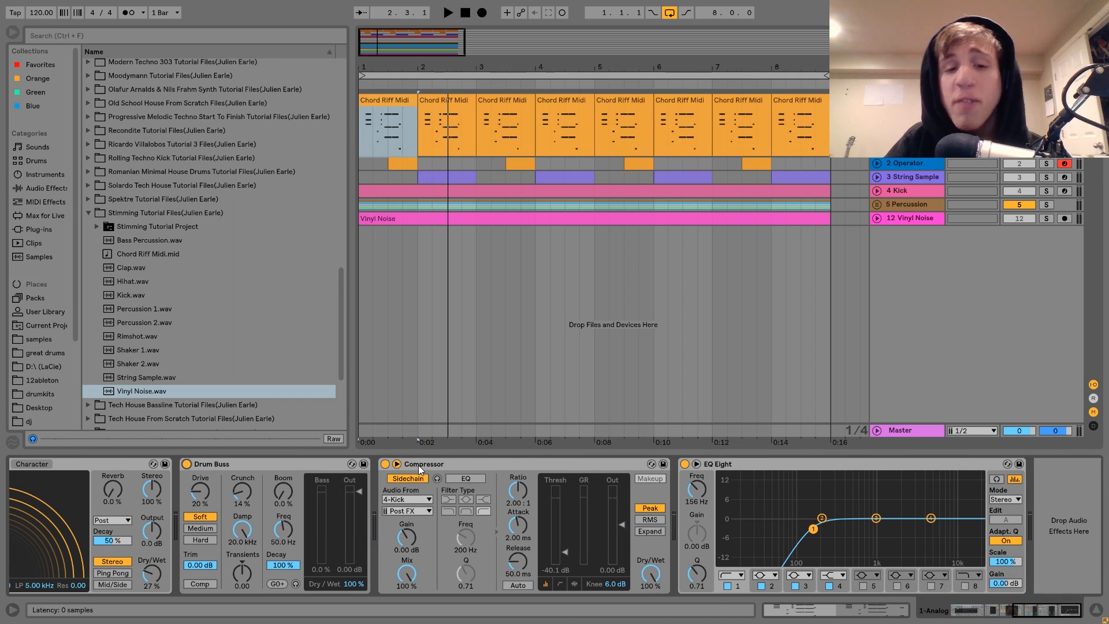
click(459, 462)
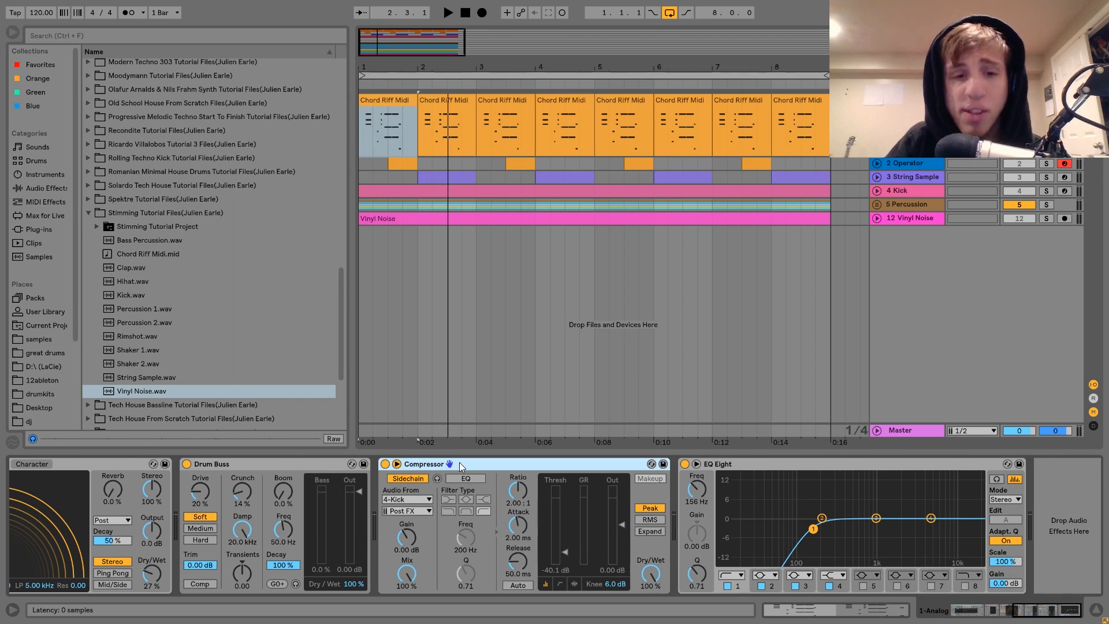
click(780, 462)
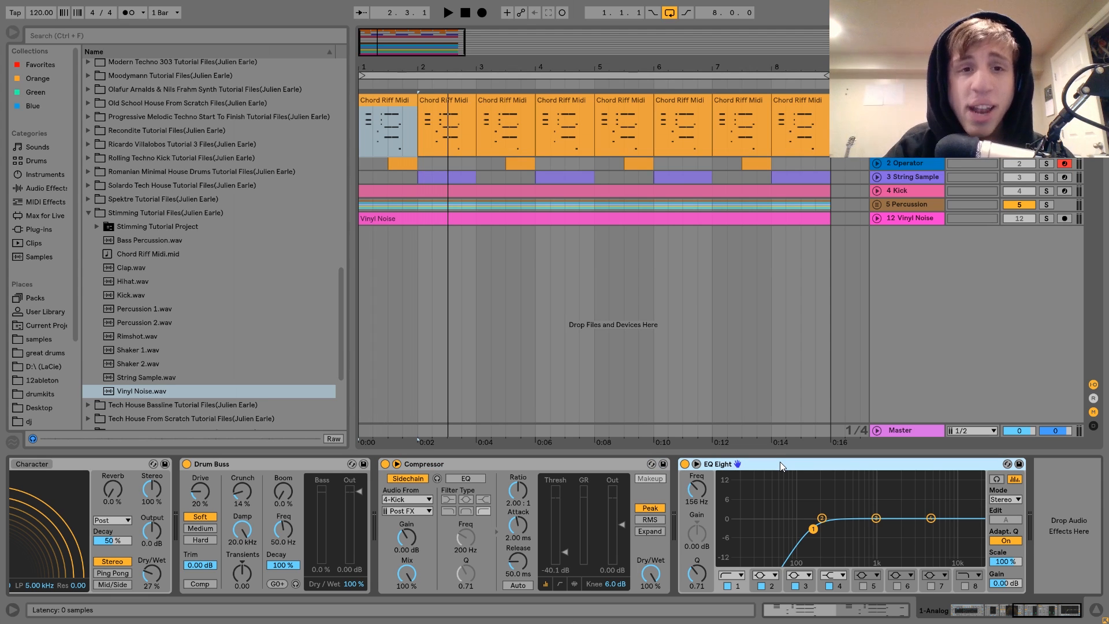
Unfold and solo the Operator track, and play its first clip from beat 1.4.
click(907, 164)
click(877, 164)
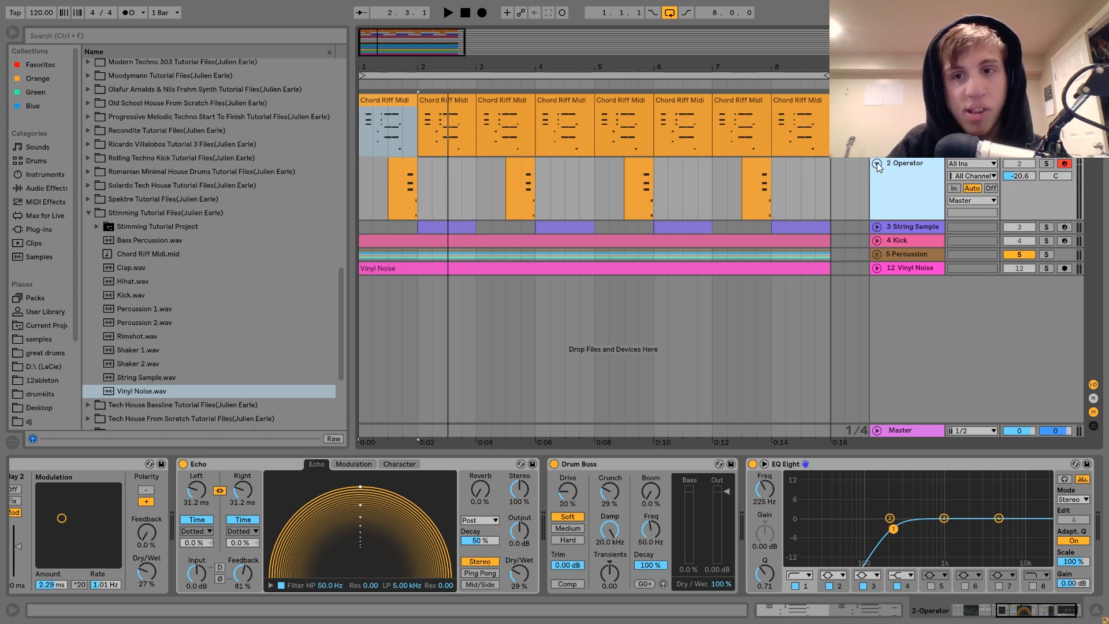
click(1047, 163)
click(403, 63)
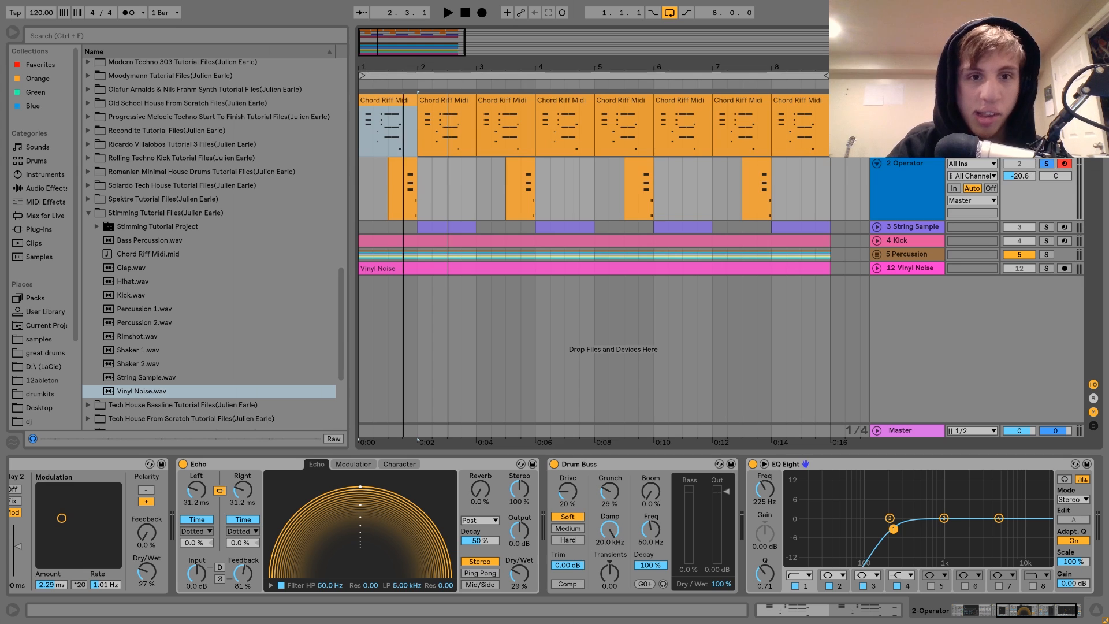
key(plus)
click(445, 200)
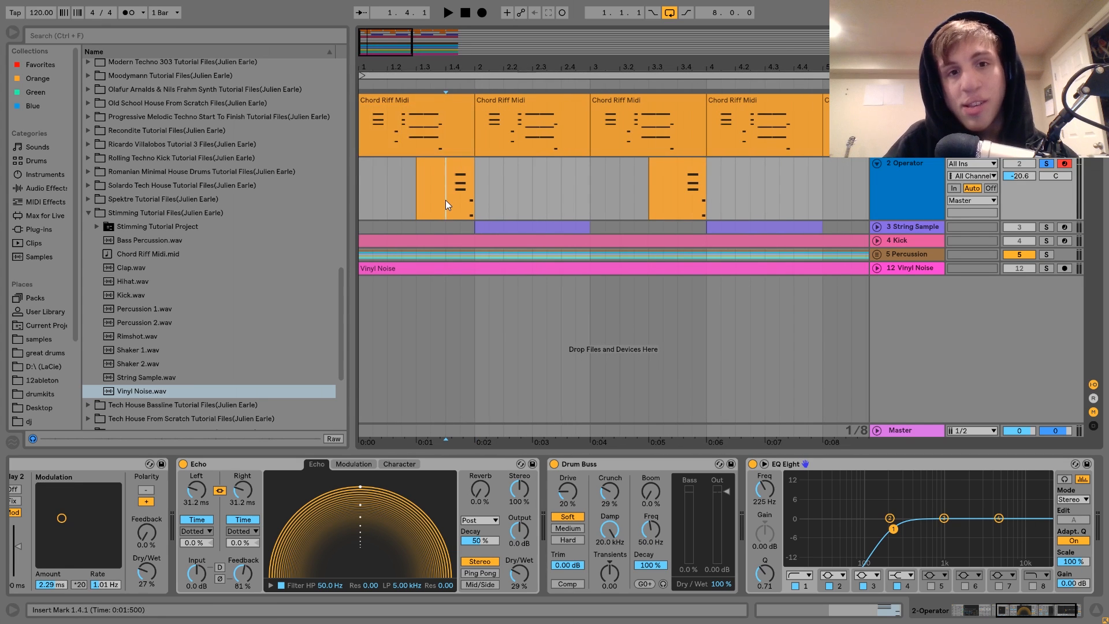
key(space)
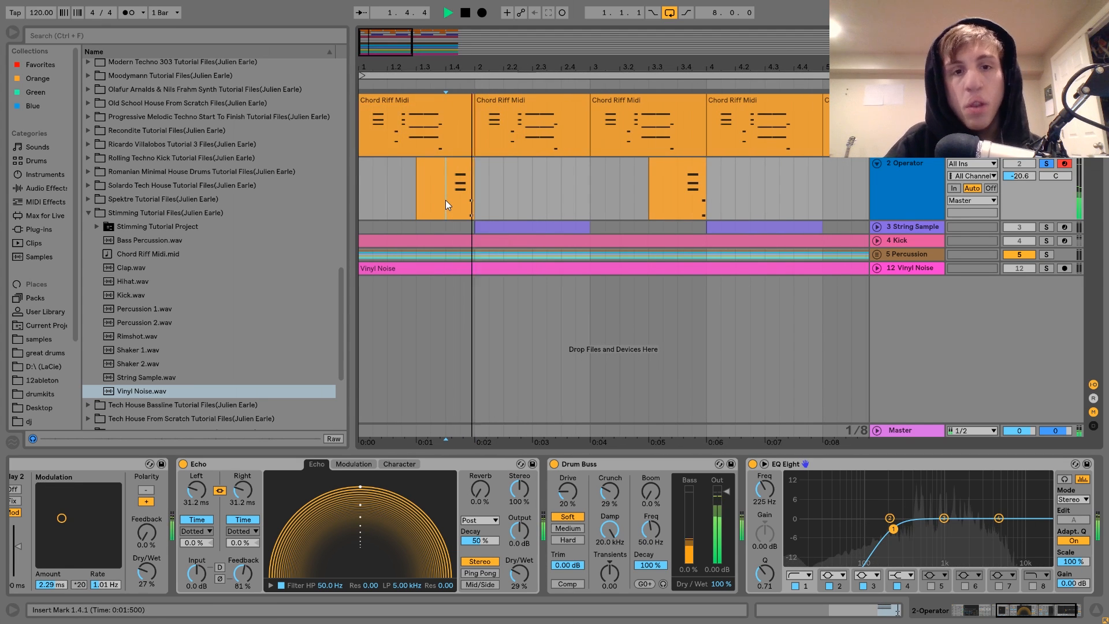
key(space)
Open the first Operator clip's MIDI notes and examine the three-note chord and the short two-note hit that follows.
double_click(457, 162)
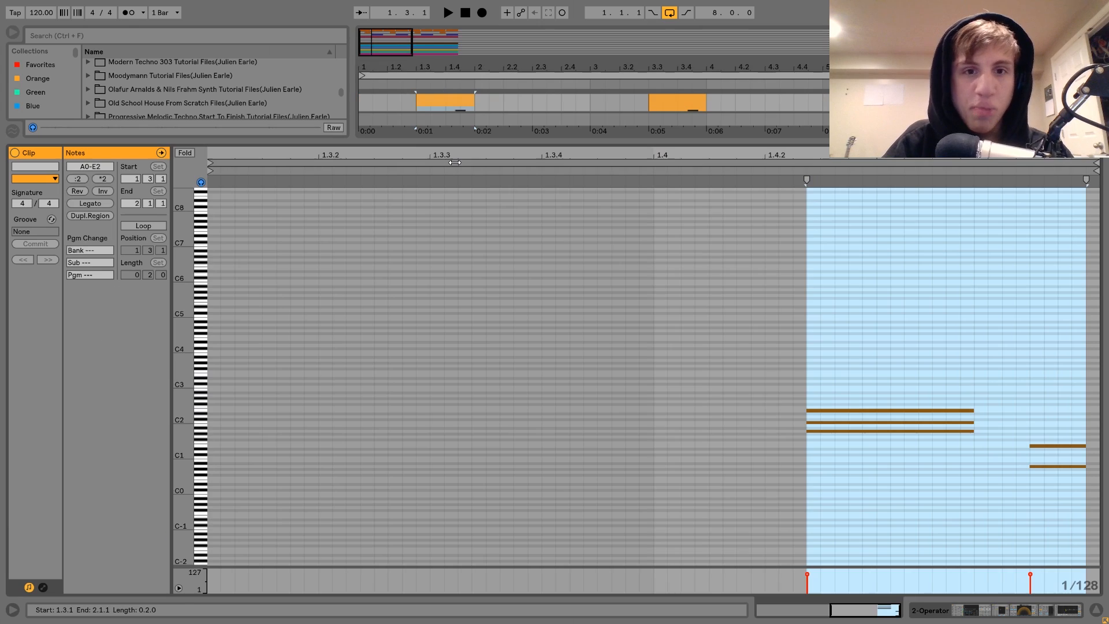
drag(844, 465, 908, 396)
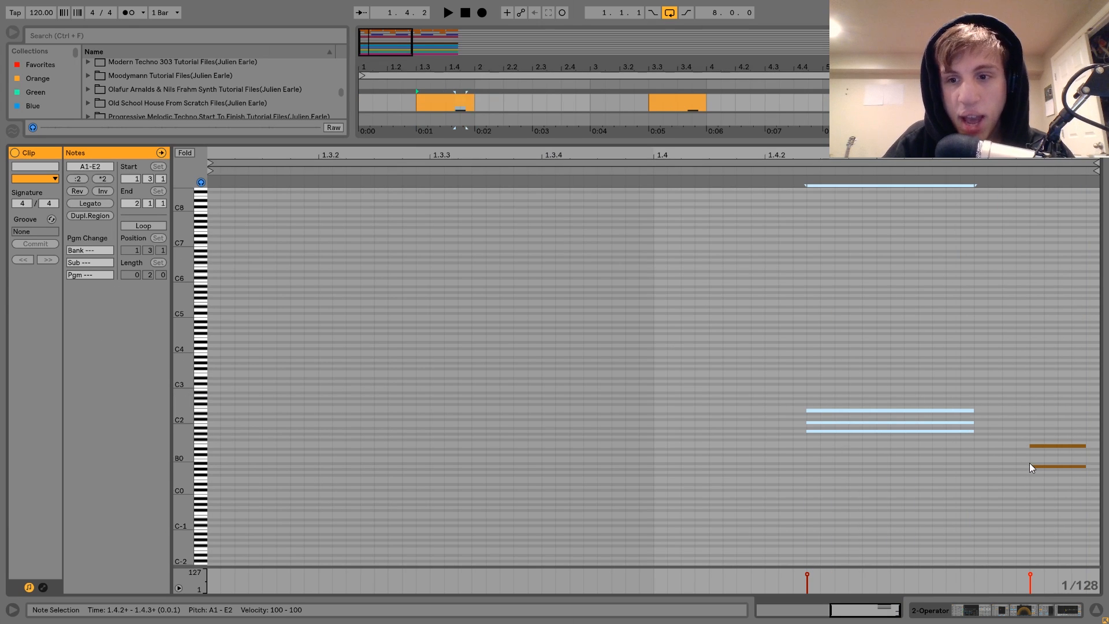
drag(1053, 480, 1050, 409)
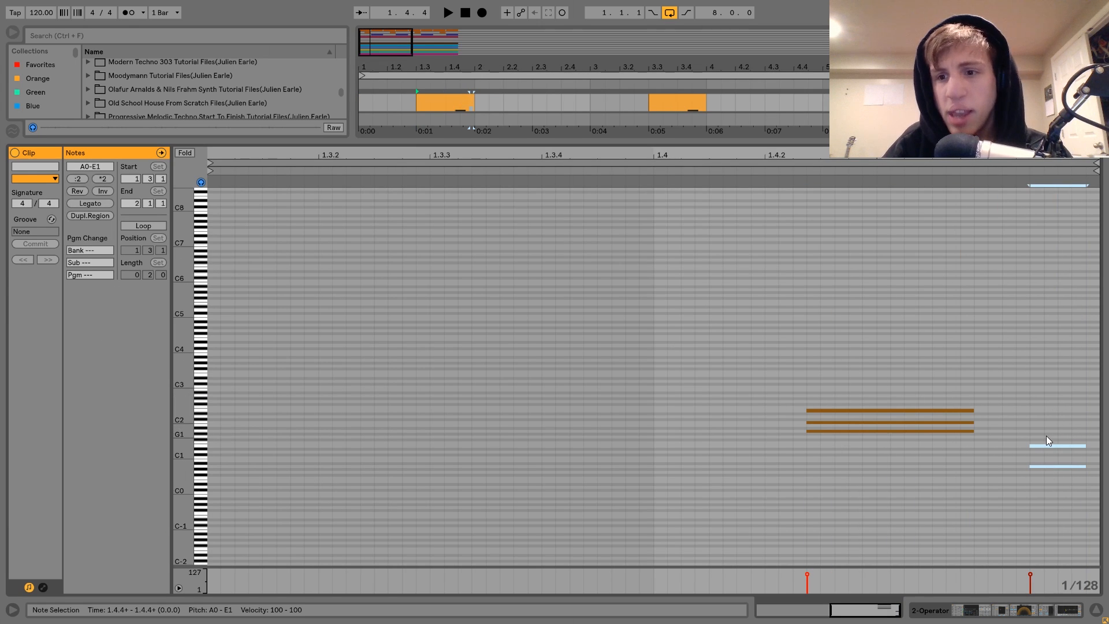
drag(1048, 455, 1045, 384)
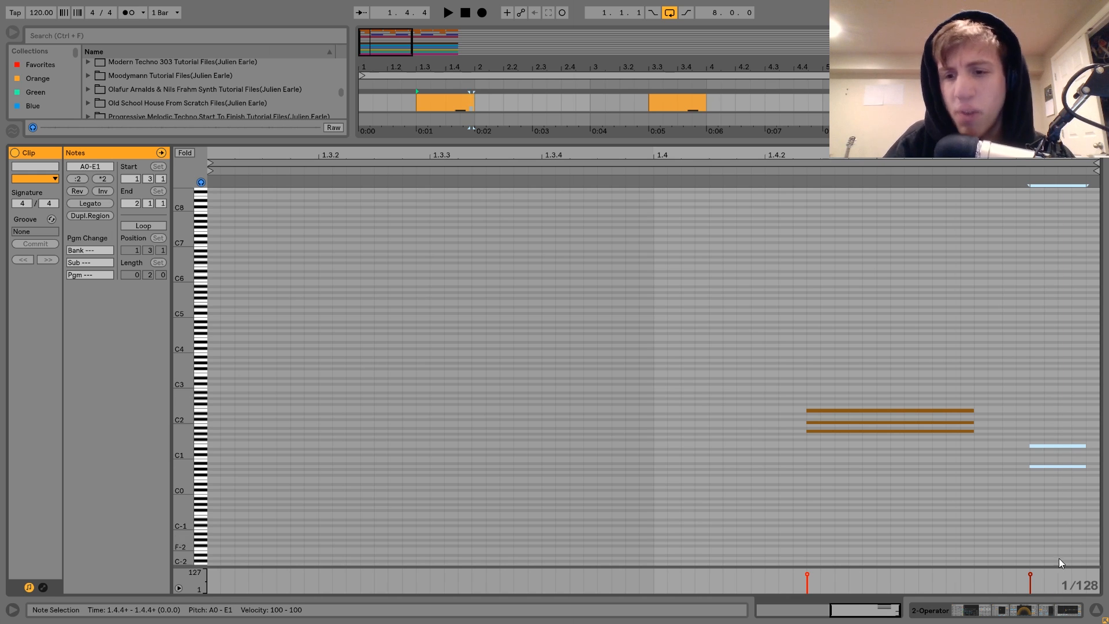
Return to the Operator track's devices, play its first clip, and compare the synth with its filter off and on.
click(1041, 617)
scroll(487, 536, left, 8)
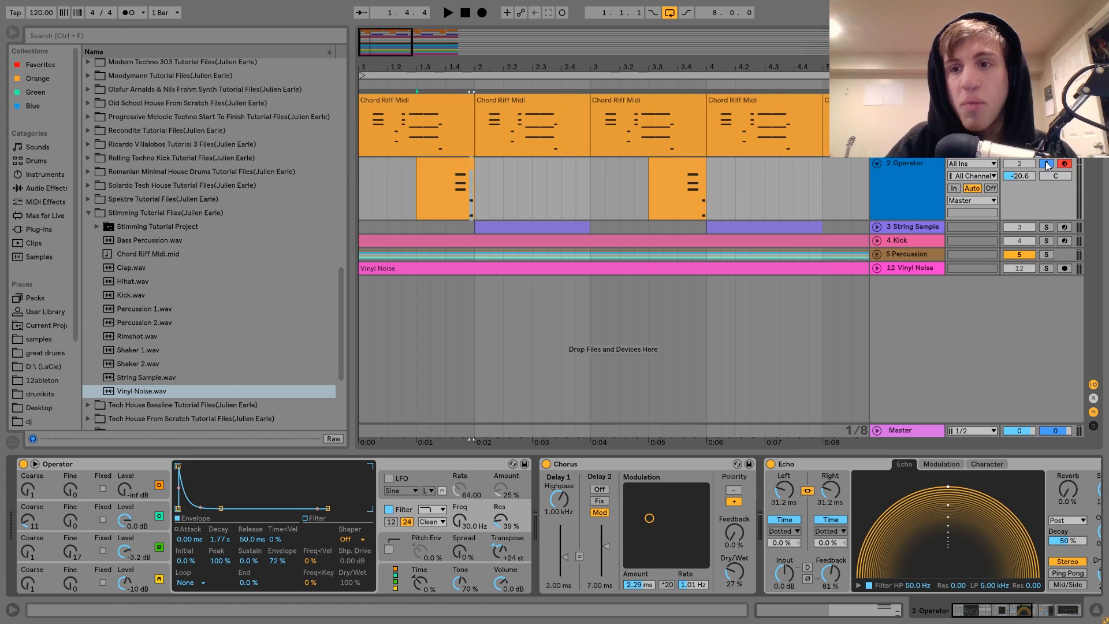
click(441, 209)
key(space)
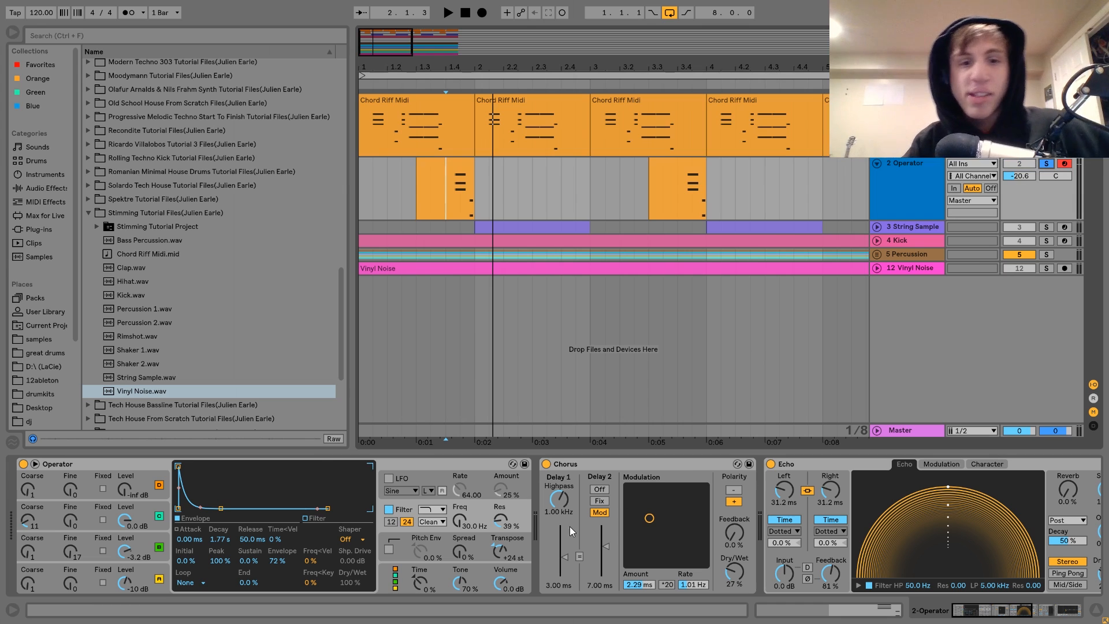
click(390, 510)
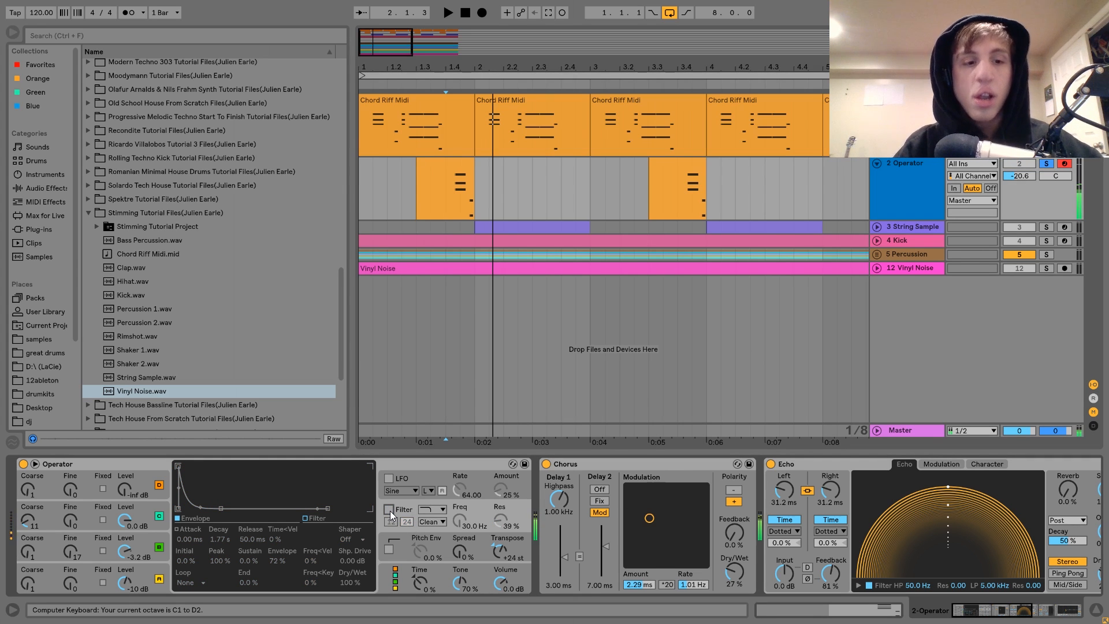
click(389, 509)
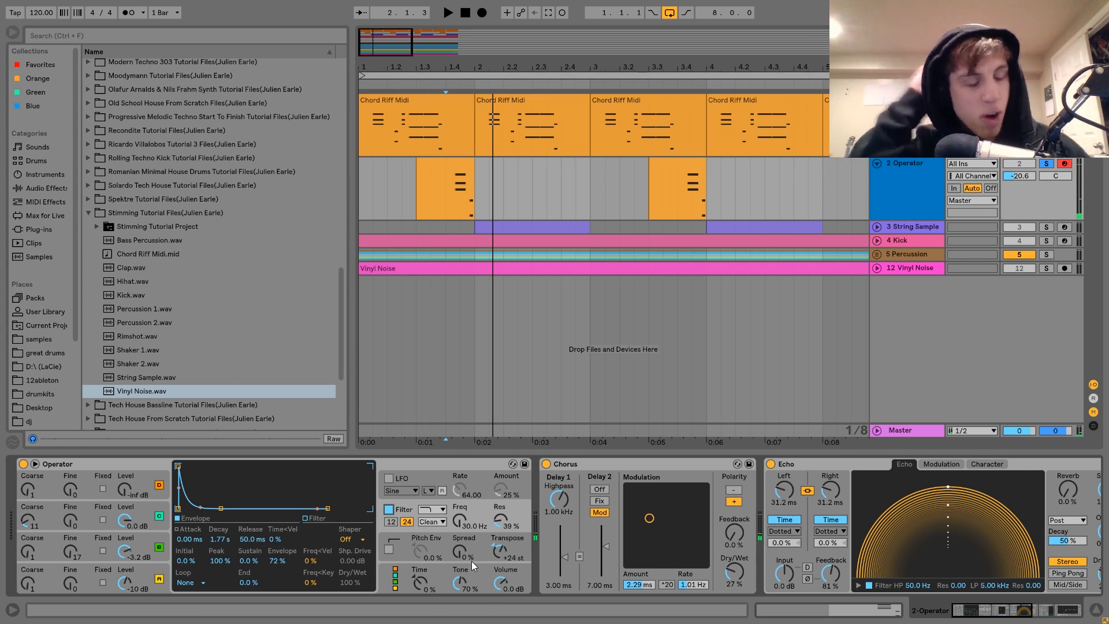
Review the settings of Operator's oscillators A, C and B and its filter envelope.
click(132, 588)
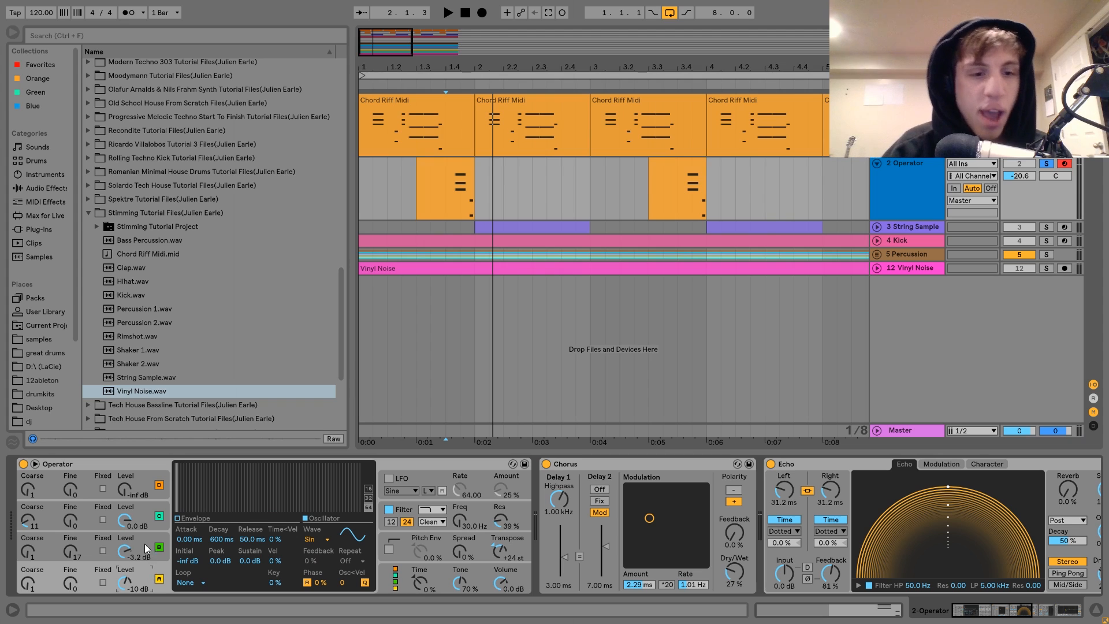
click(140, 505)
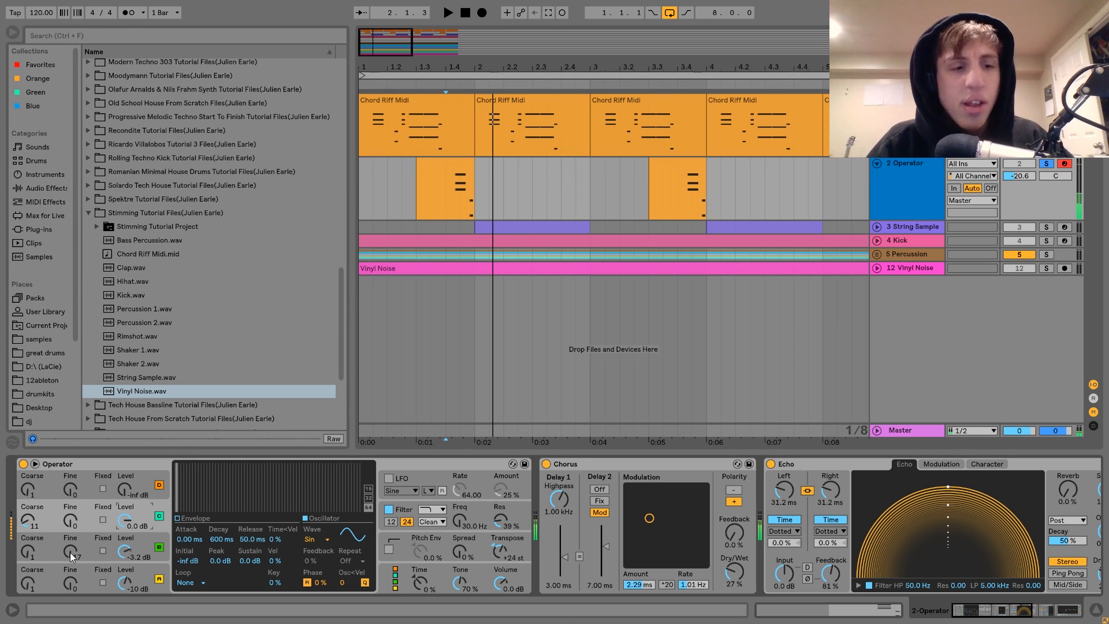
drag(71, 552, 71, 563)
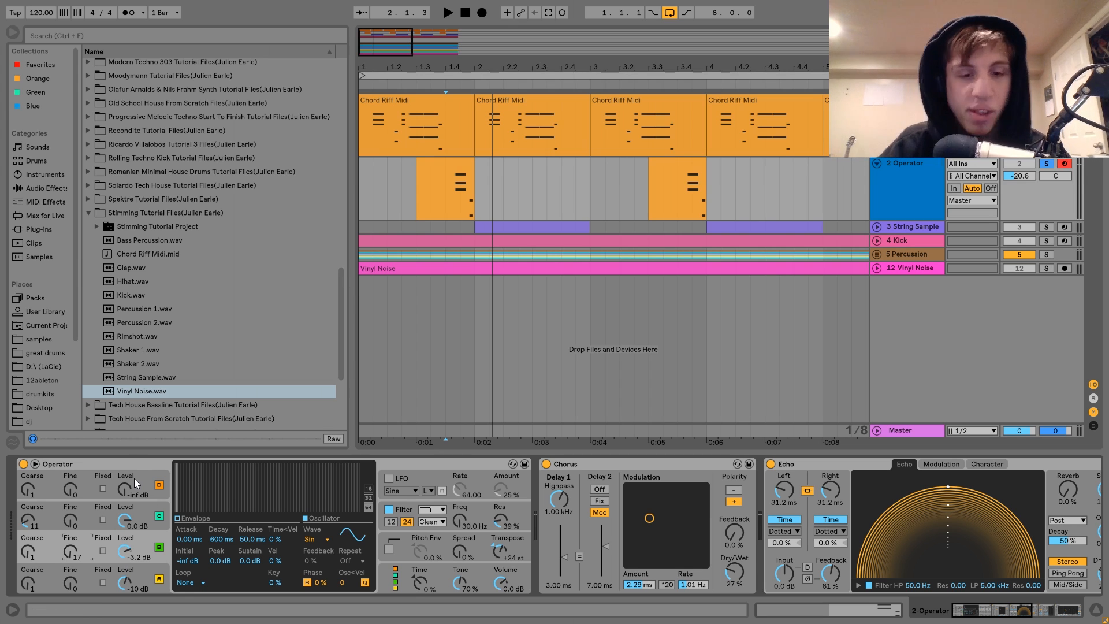
click(410, 506)
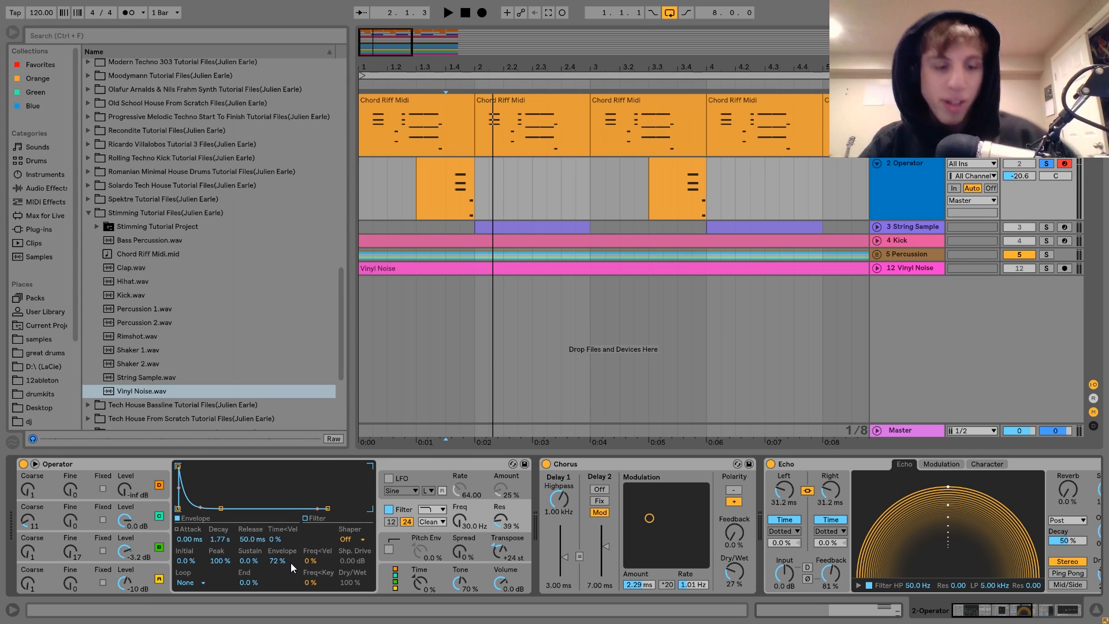
Toggle Operator's filter repeatedly while playing the part to hear what the filter envelope adds, leaving the filter on.
click(389, 509)
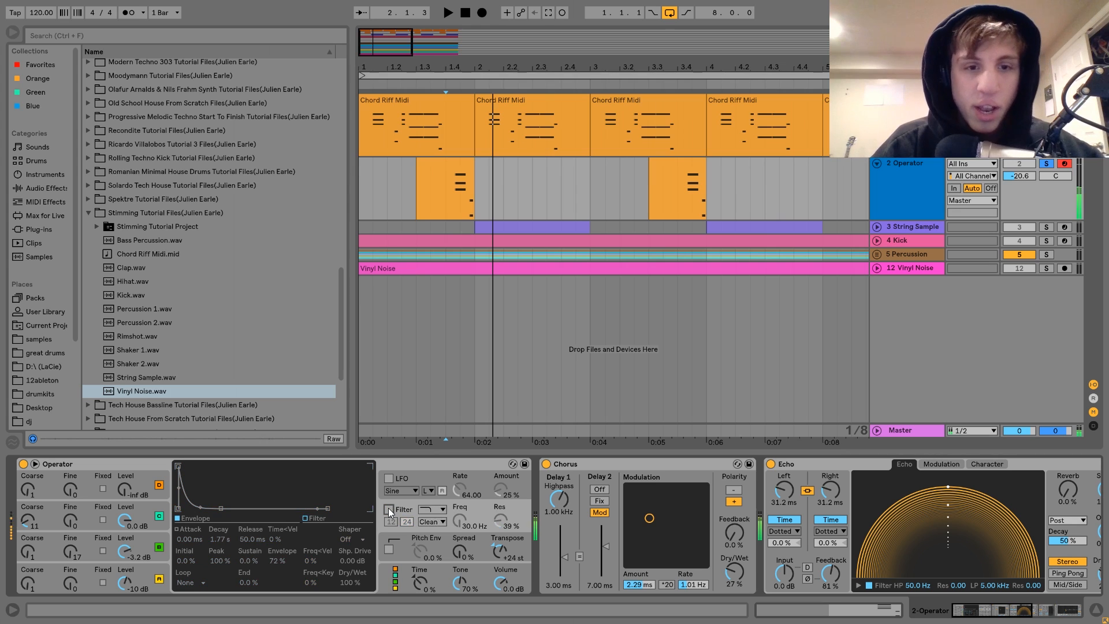
click(389, 509)
click(389, 509)
key(space)
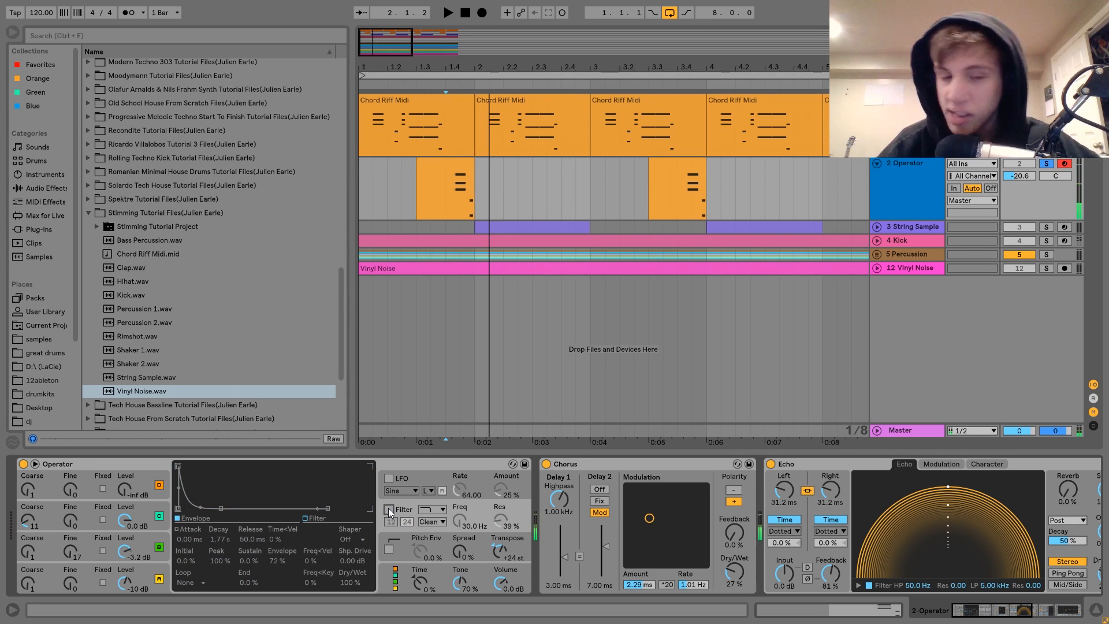
click(389, 509)
key(space)
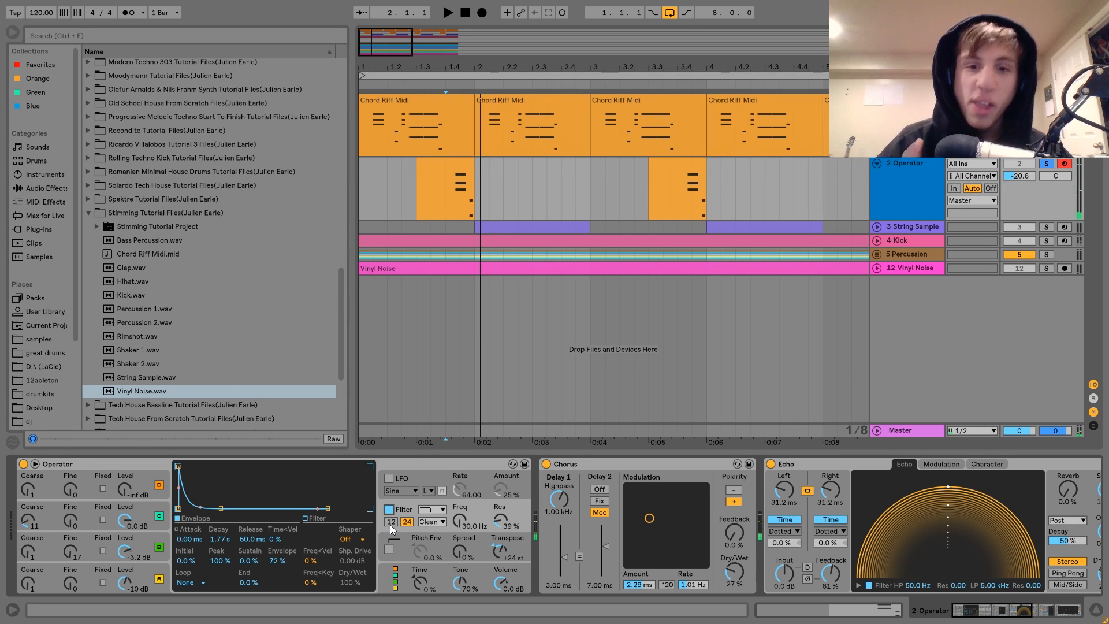
Review the Chorus, Echo, Drum Buss and EQ Eight settings in the Operator track's effect chain while playing its part.
scroll(390, 524, right, 5)
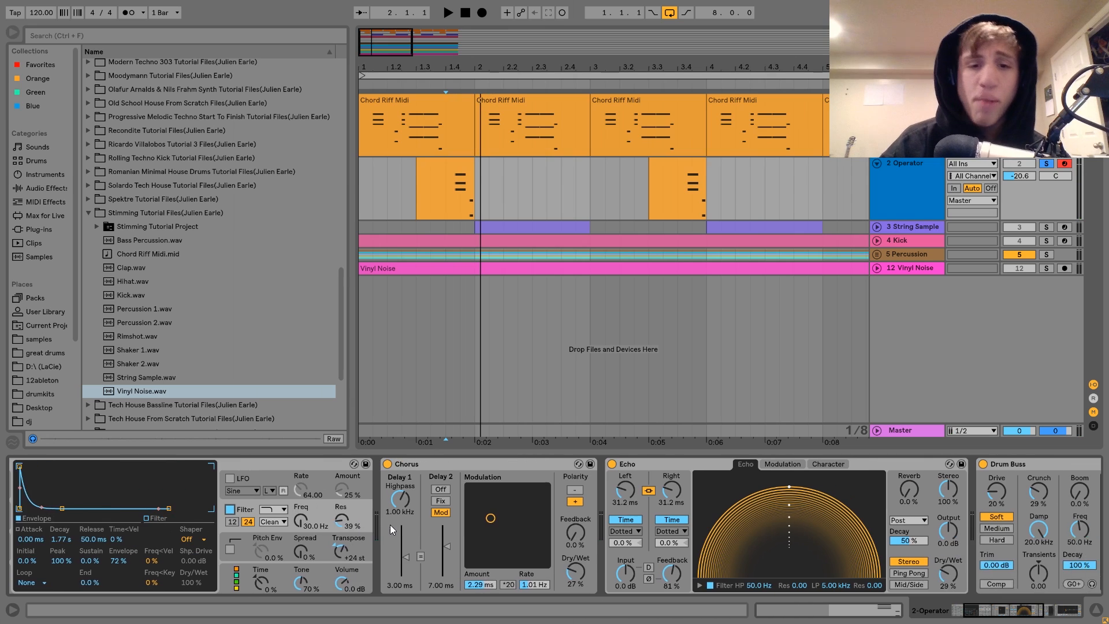
click(332, 464)
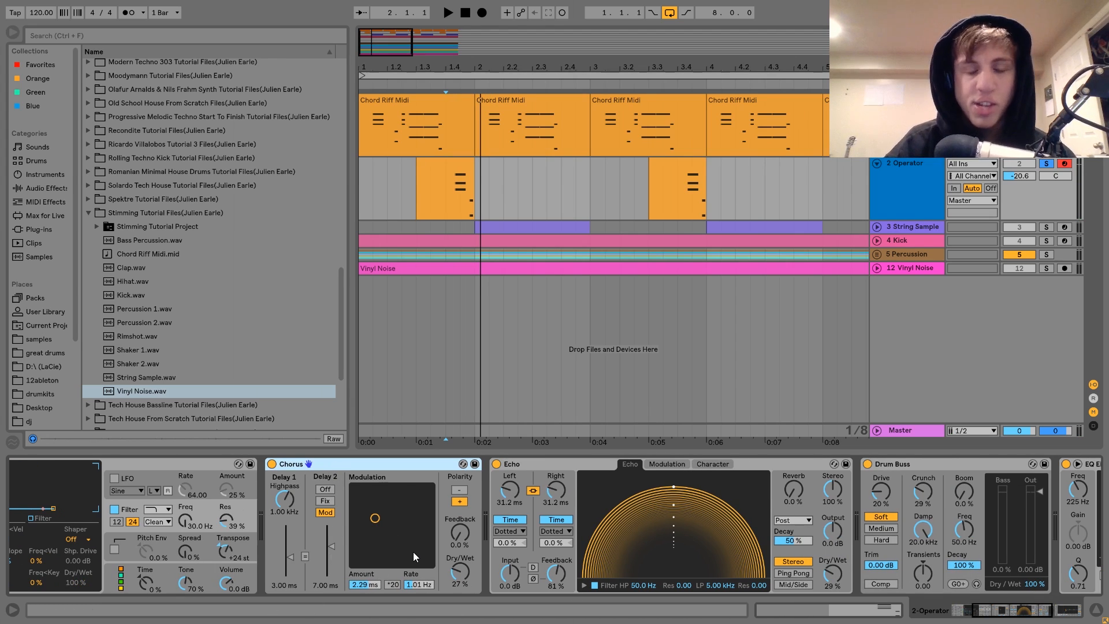
scroll(414, 552, right, 3)
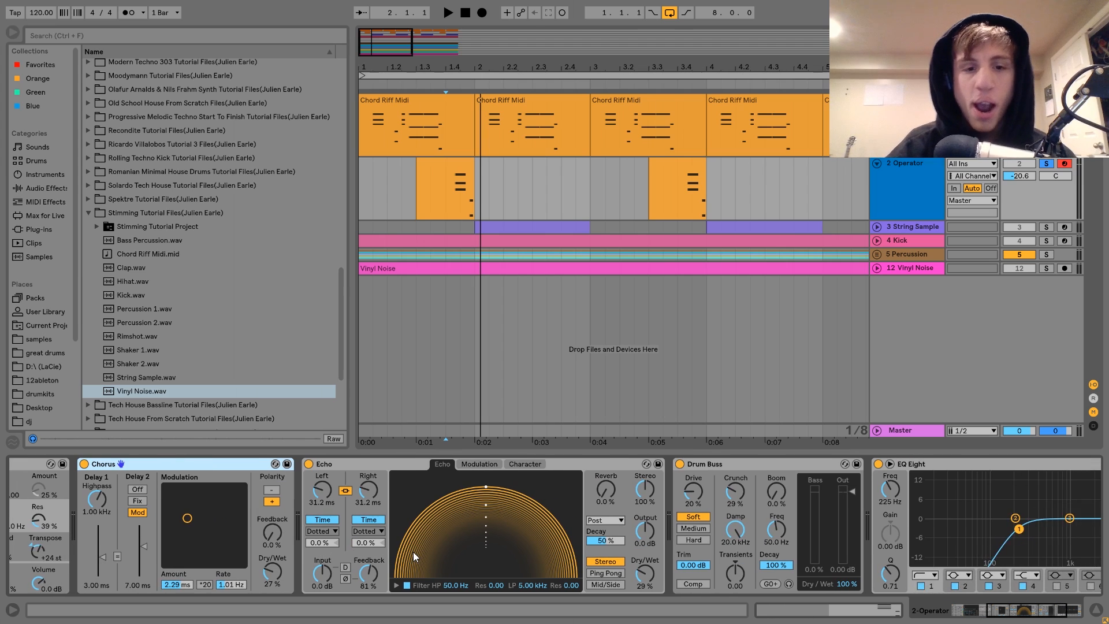
scroll(414, 552, right, 1)
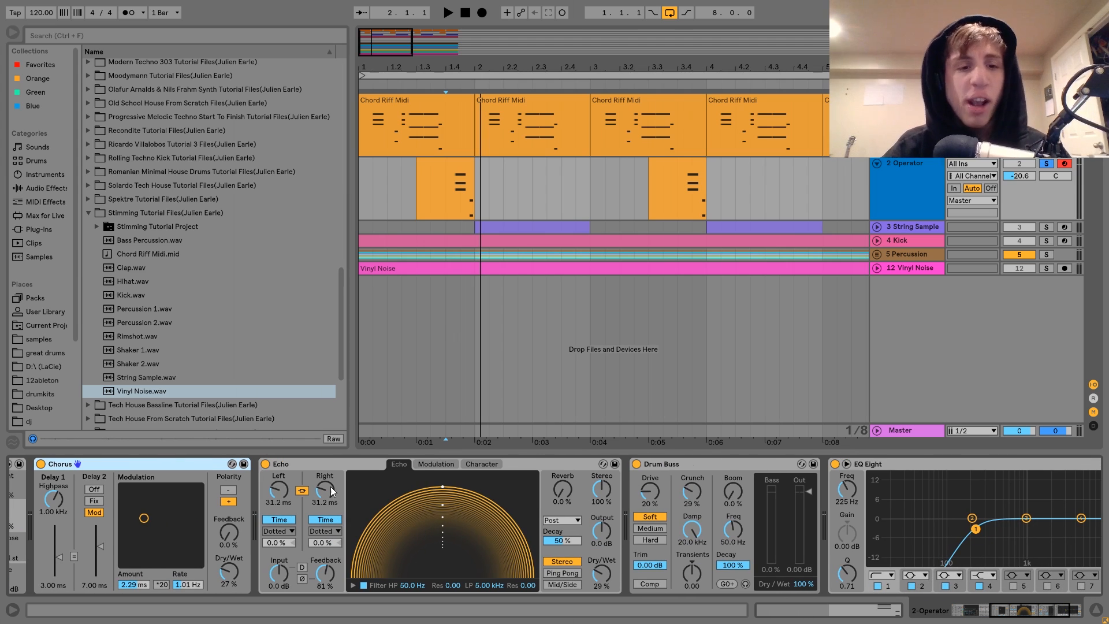
key(space)
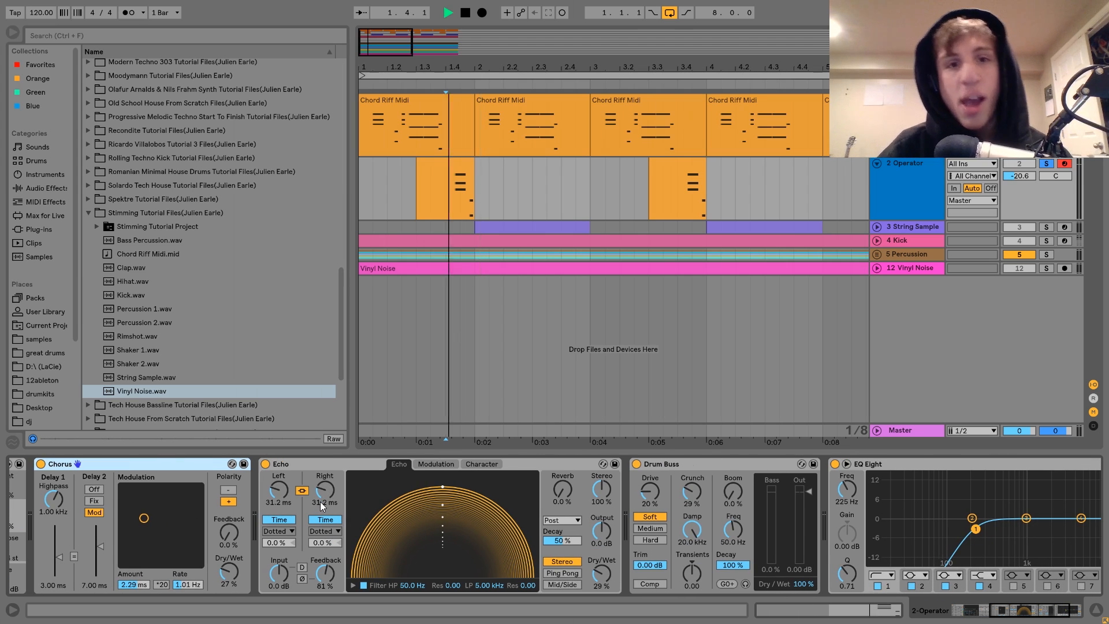
key(space)
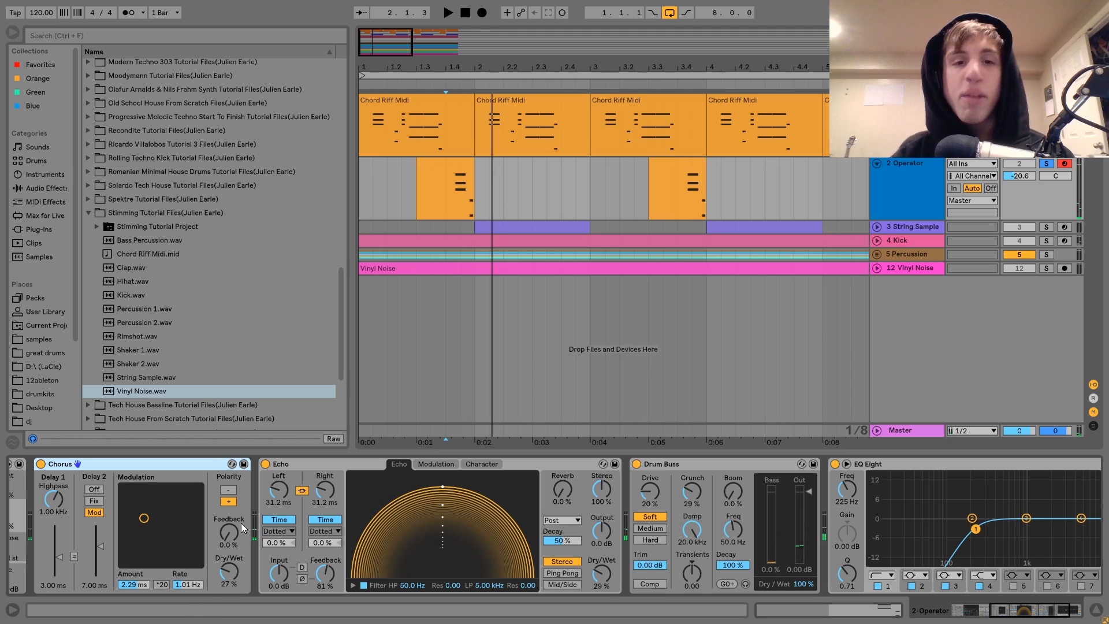
key(space)
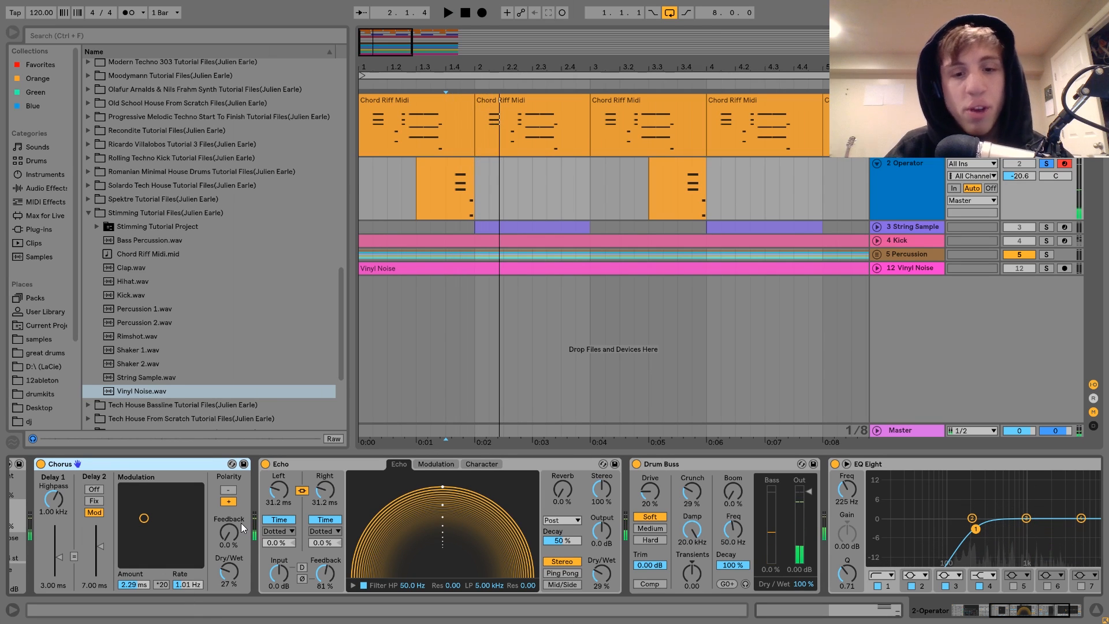
scroll(241, 523, down, 3)
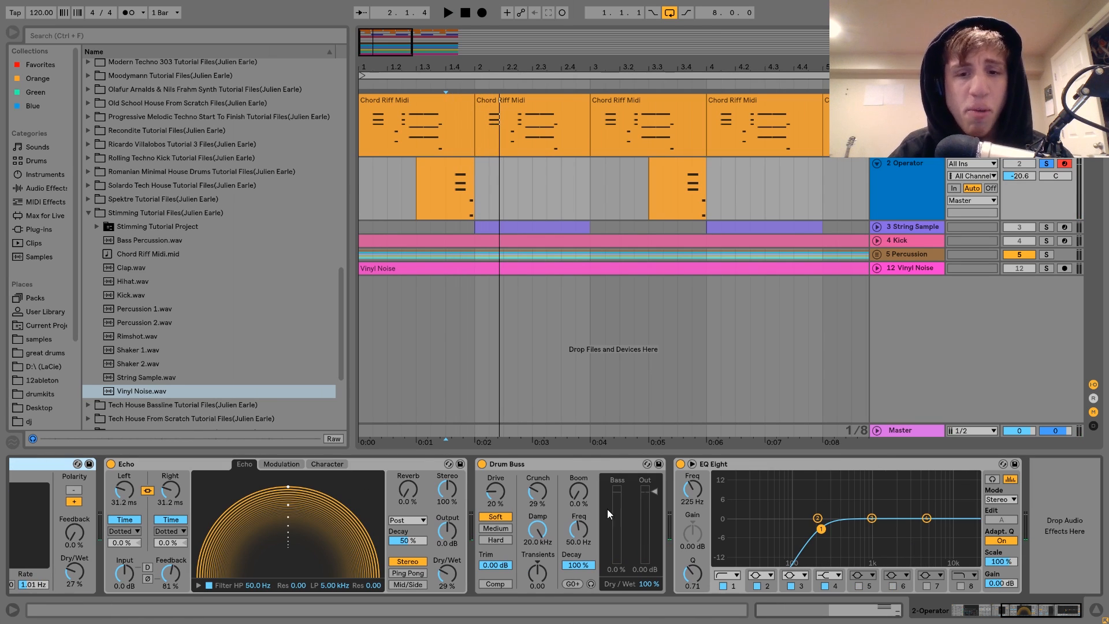
click(716, 465)
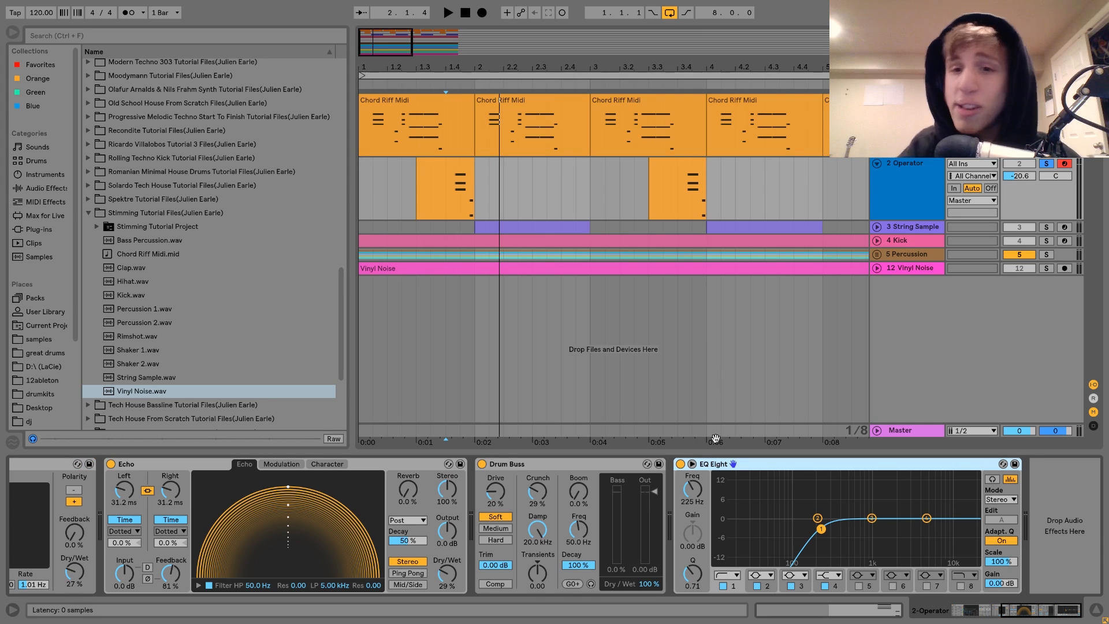
Unfold and solo the String Sample track, and play it from the middle of its first clip.
click(902, 227)
click(878, 227)
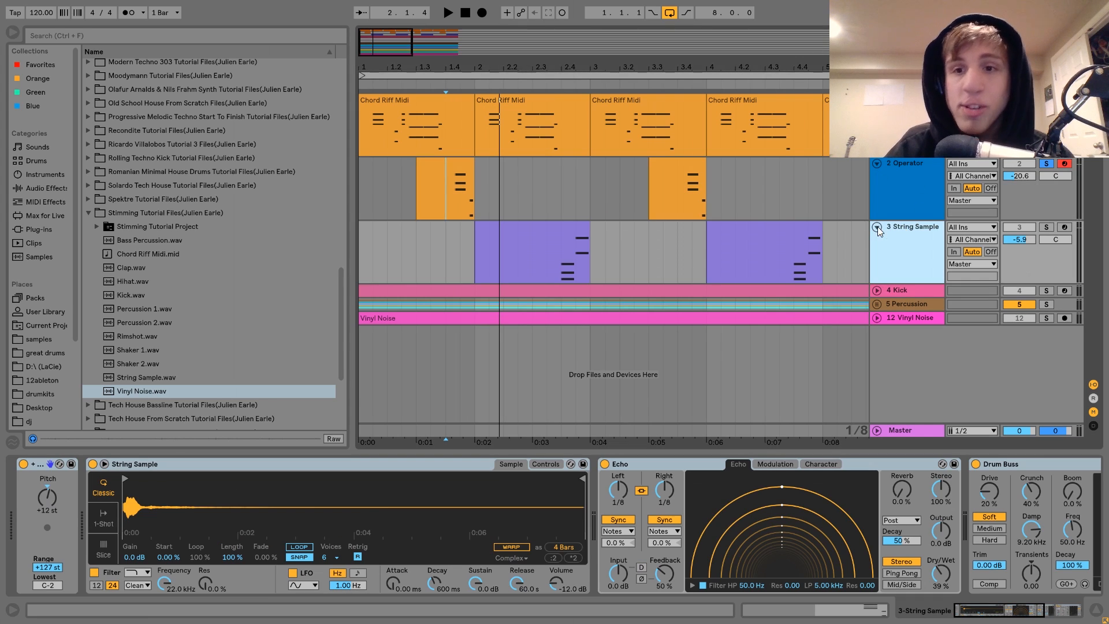
click(1044, 227)
click(907, 245)
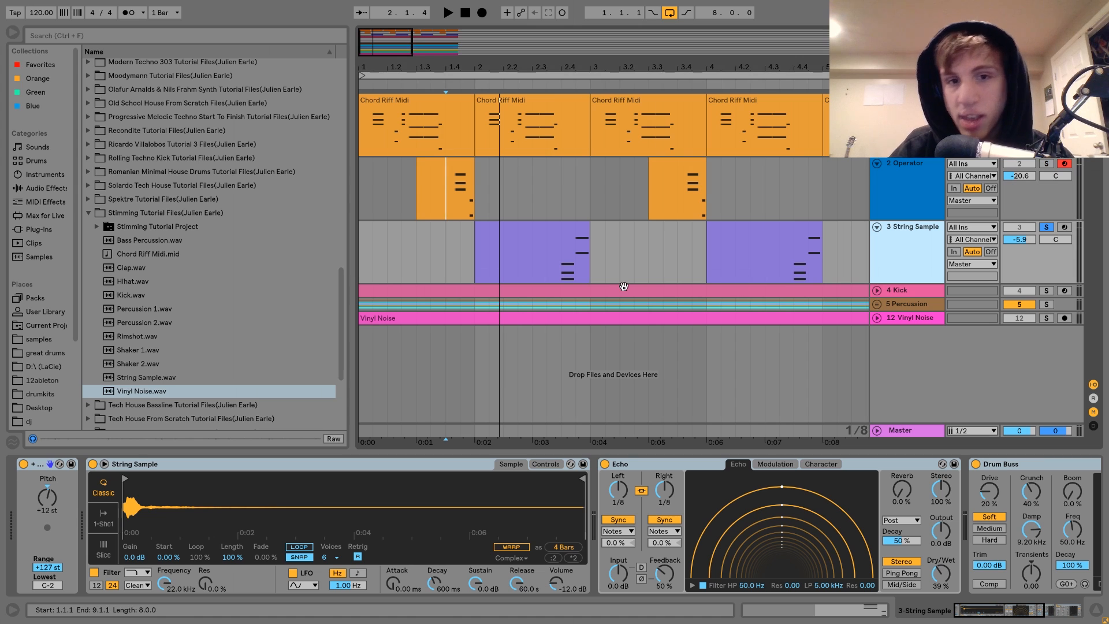
click(536, 269)
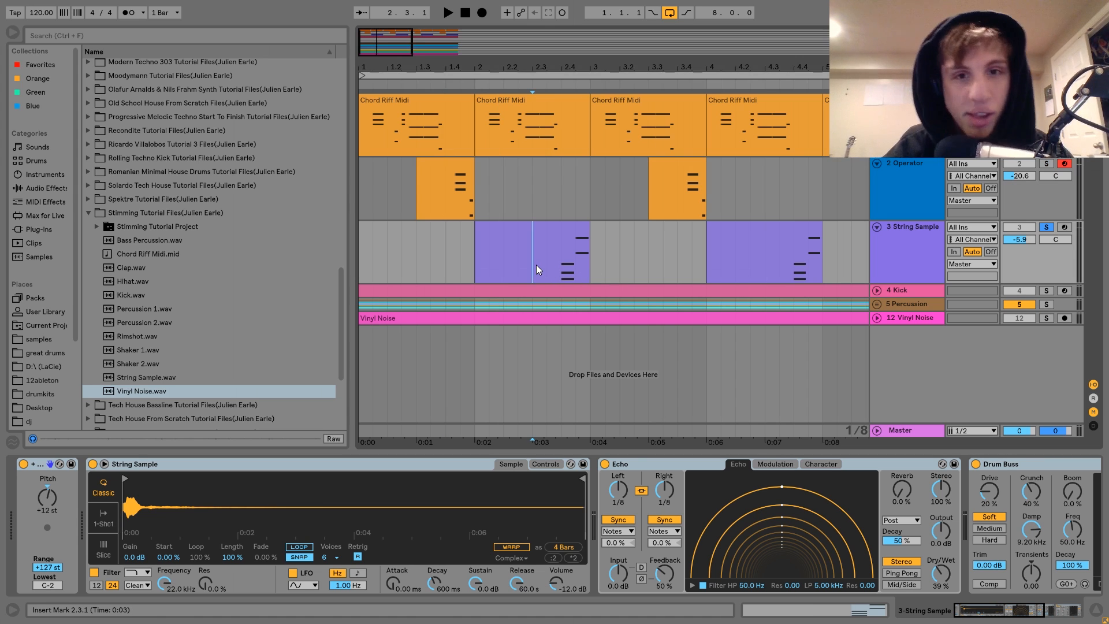
key(space)
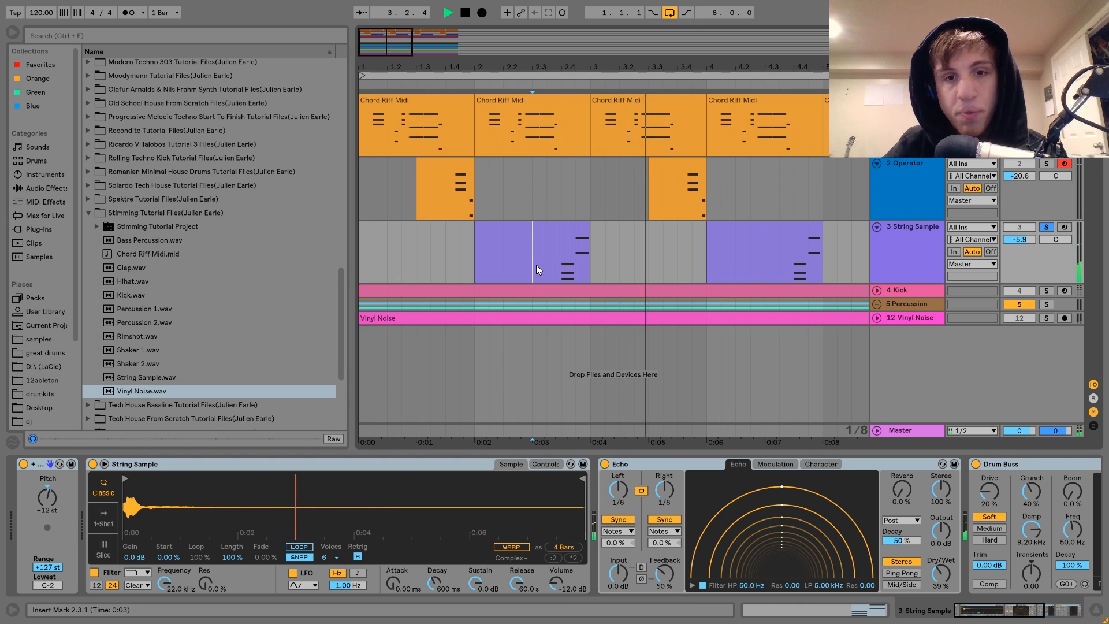
key(space)
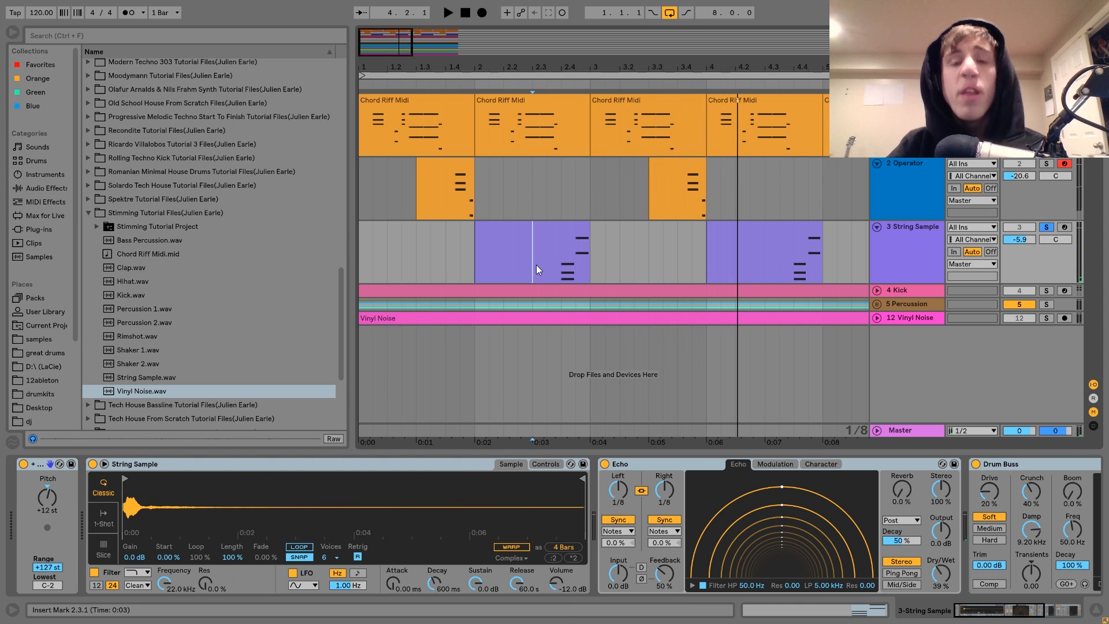
Examine the MIDI notes of the first String Sample clip and compare them with the first Operator clip's notes.
double_click(539, 257)
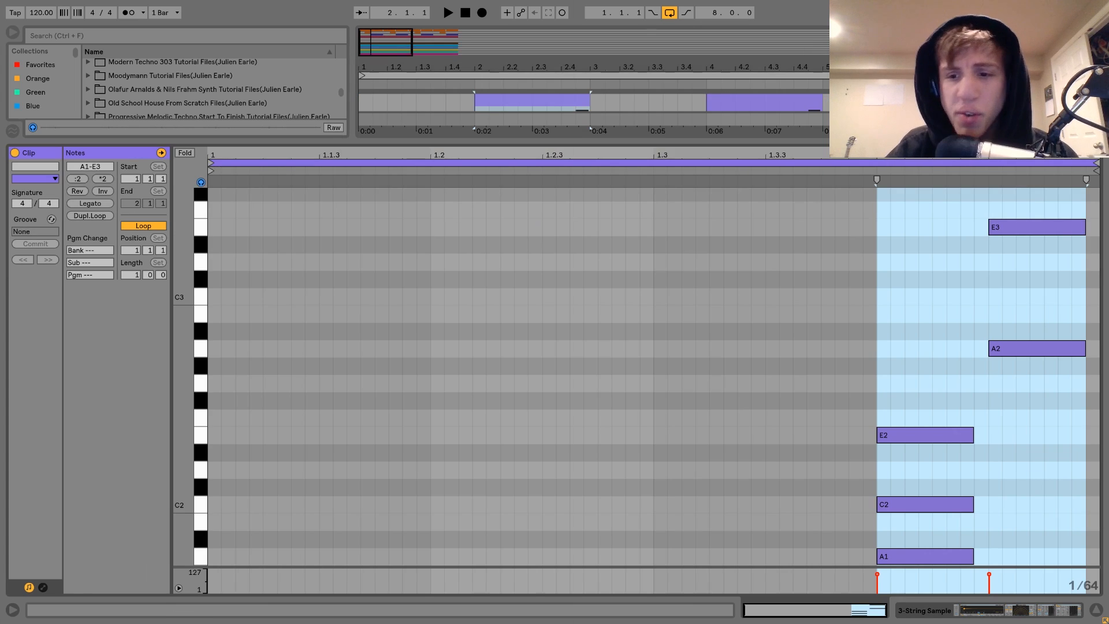
key(shift+Tab)
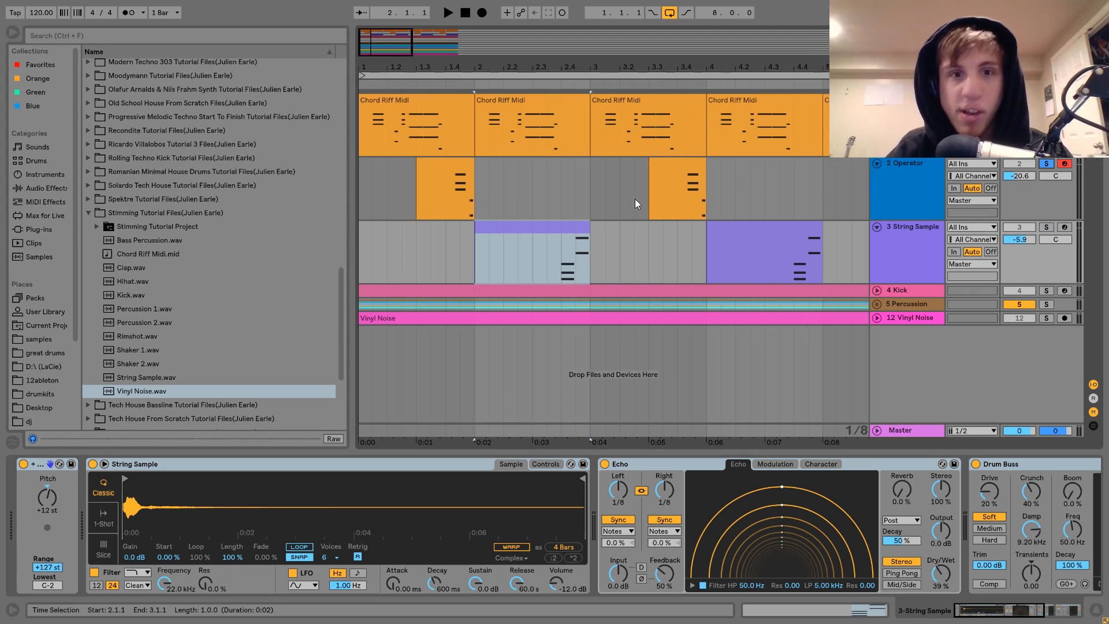
click(455, 206)
double_click(452, 173)
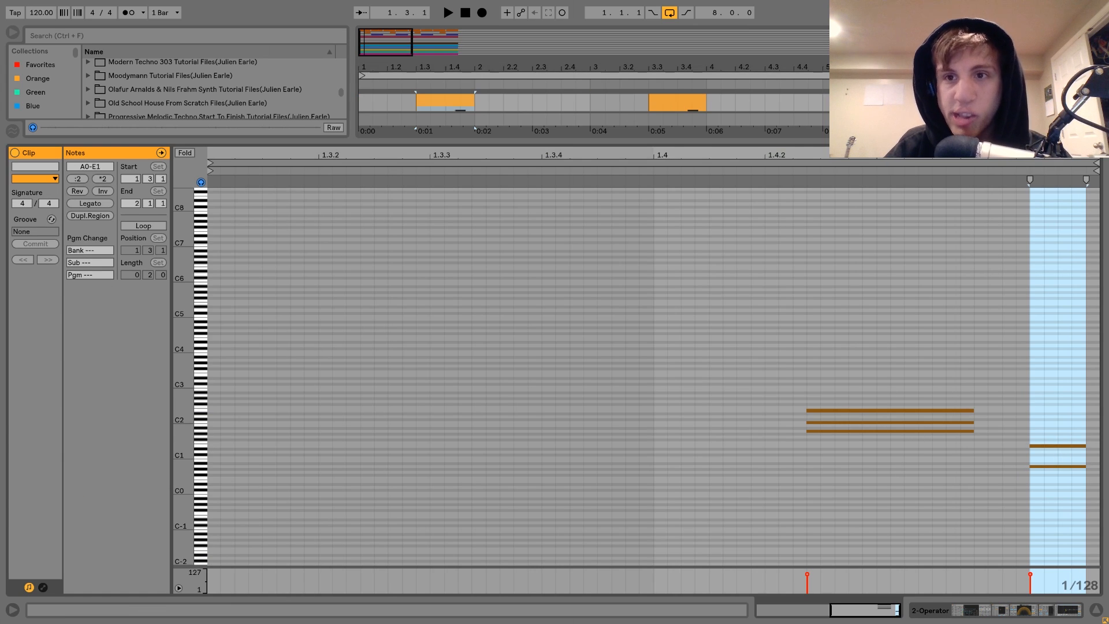
key(shift+Tab)
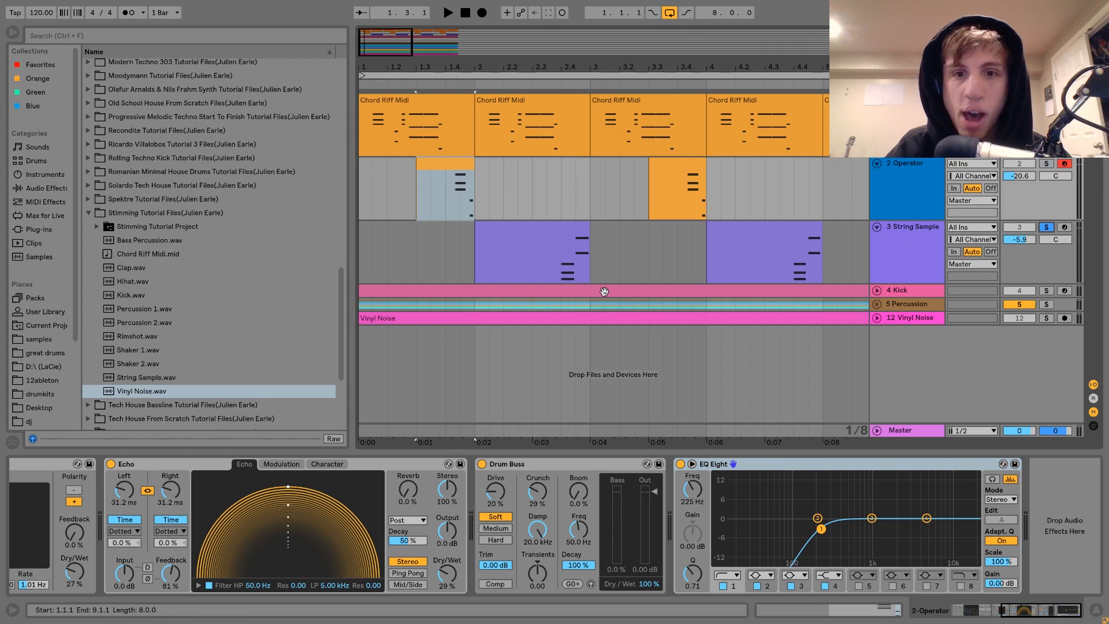
Play the first String Sample clip from its three-note chord and from the two-note hit to hear each part.
click(566, 268)
key(space)
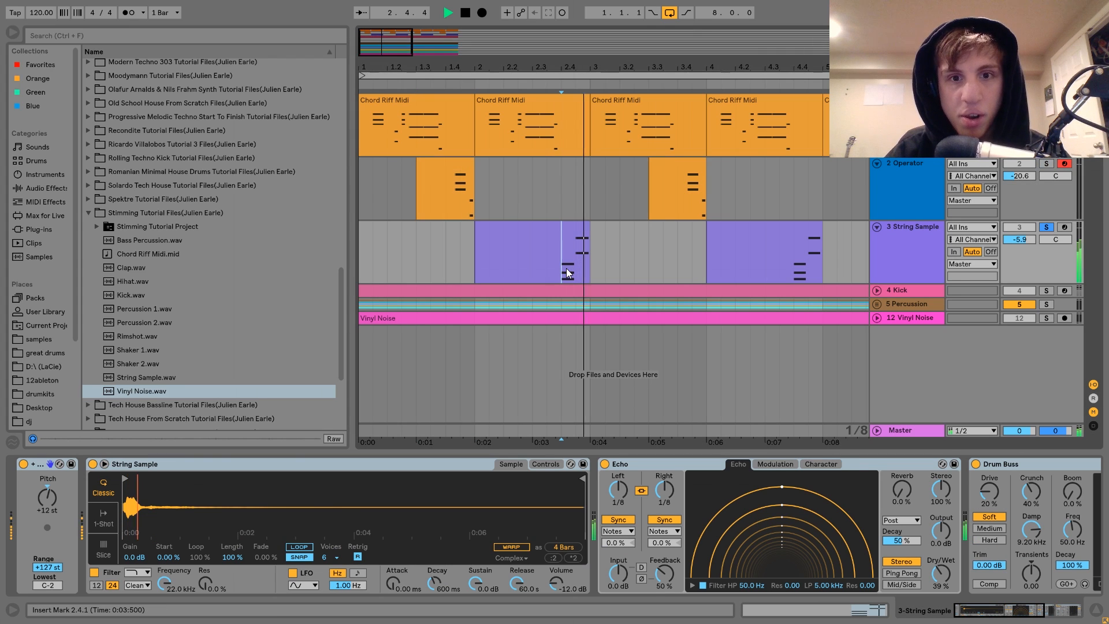
key(space)
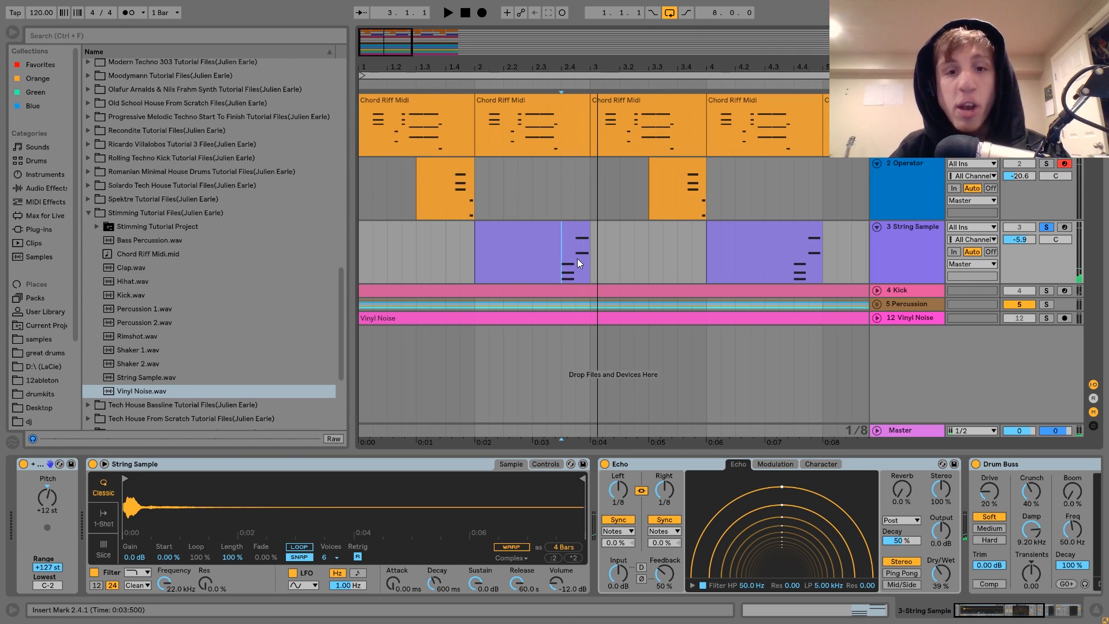
click(573, 264)
key(space)
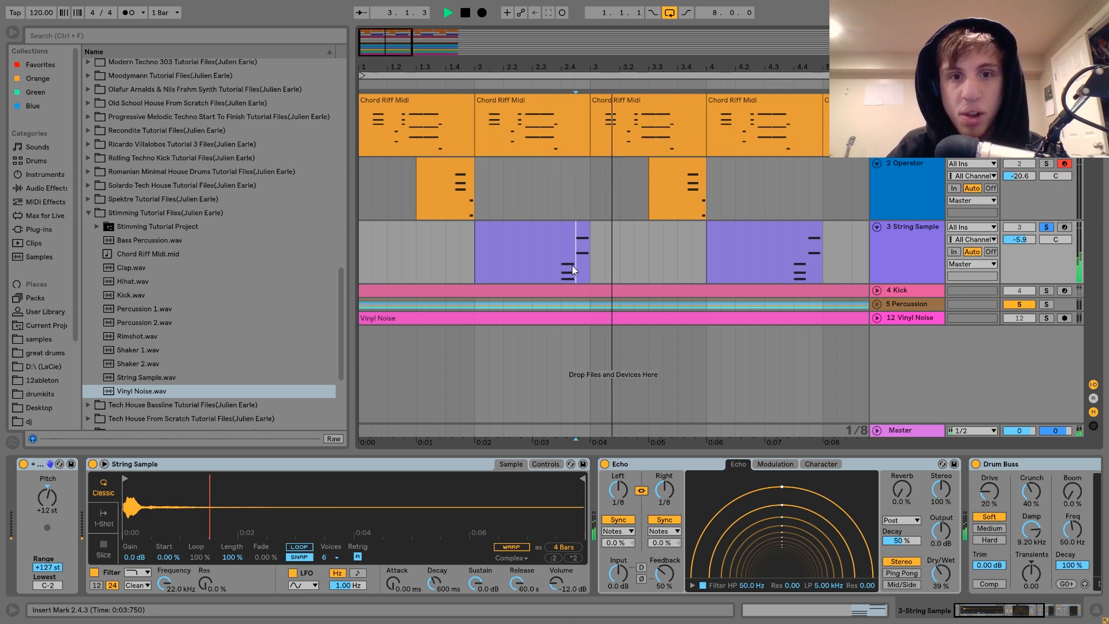
click(560, 269)
key(space)
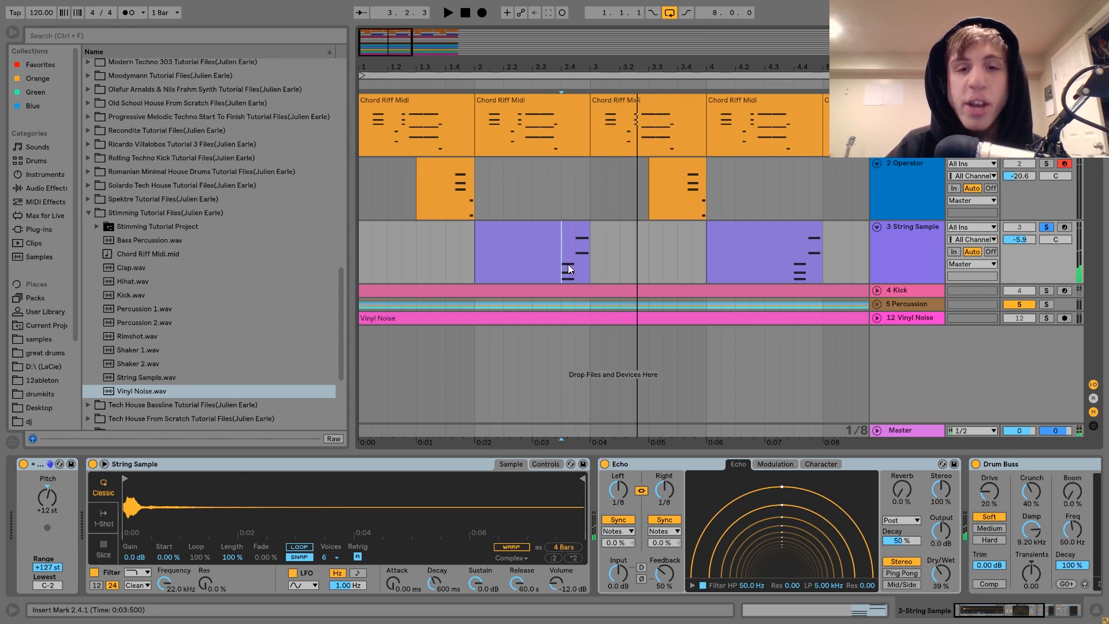
Unsolo String Sample and play the full mix from the beginning to hear how the Operator and string phrases alternate.
click(1046, 227)
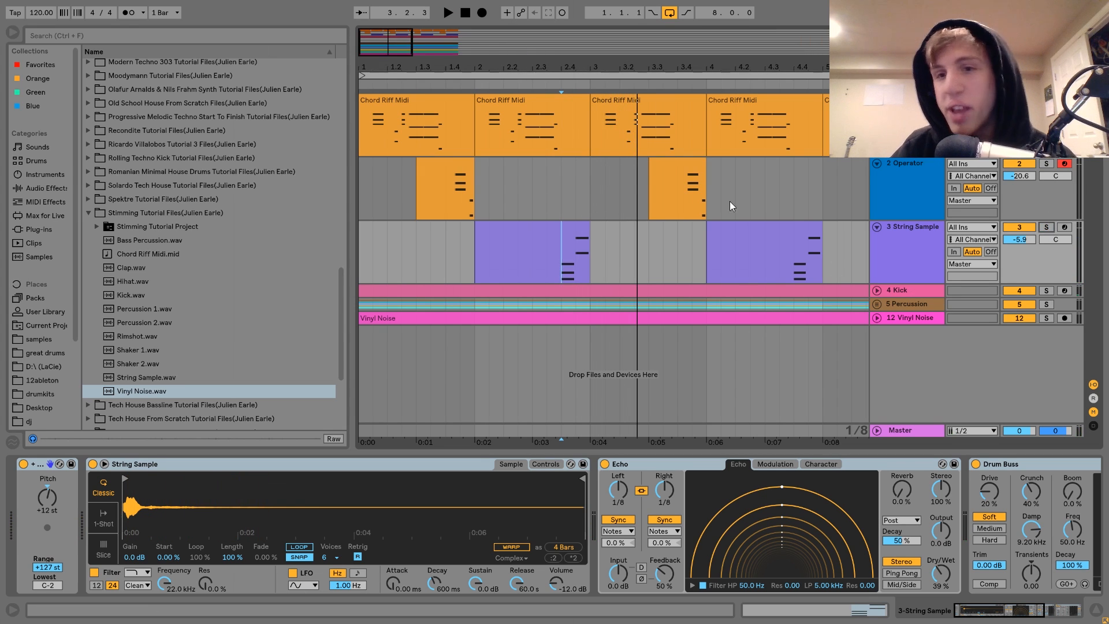
click(365, 176)
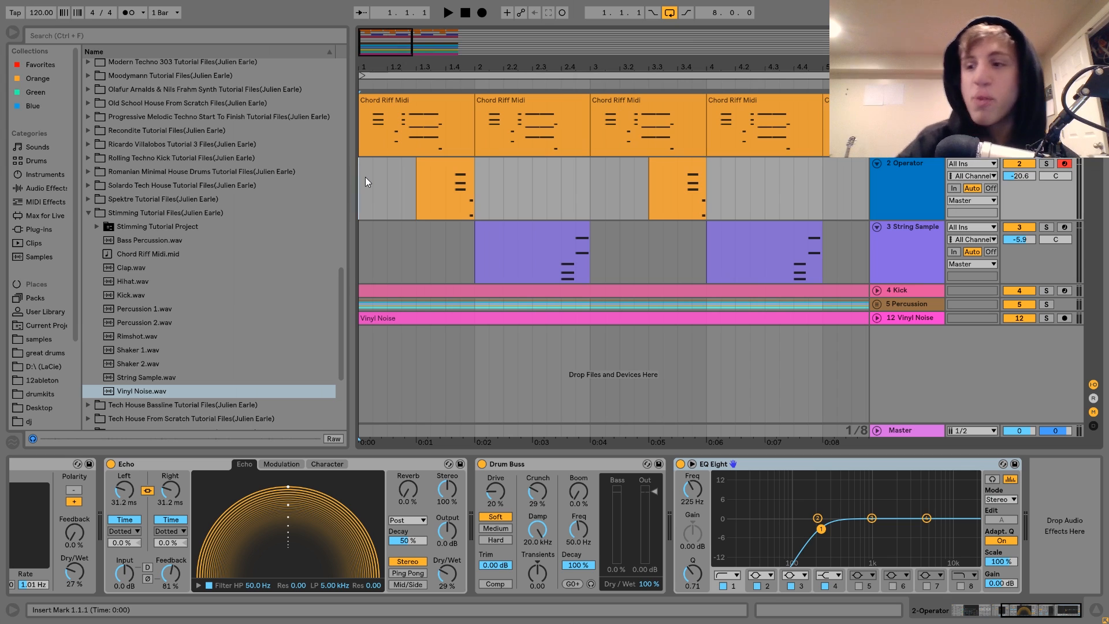
key(space)
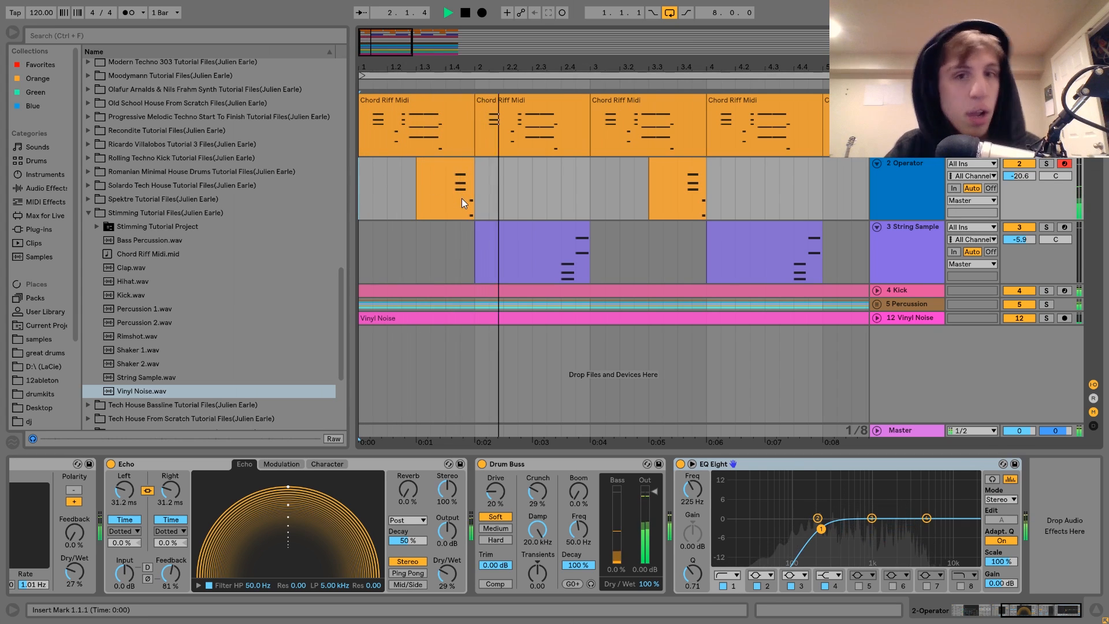
key(space)
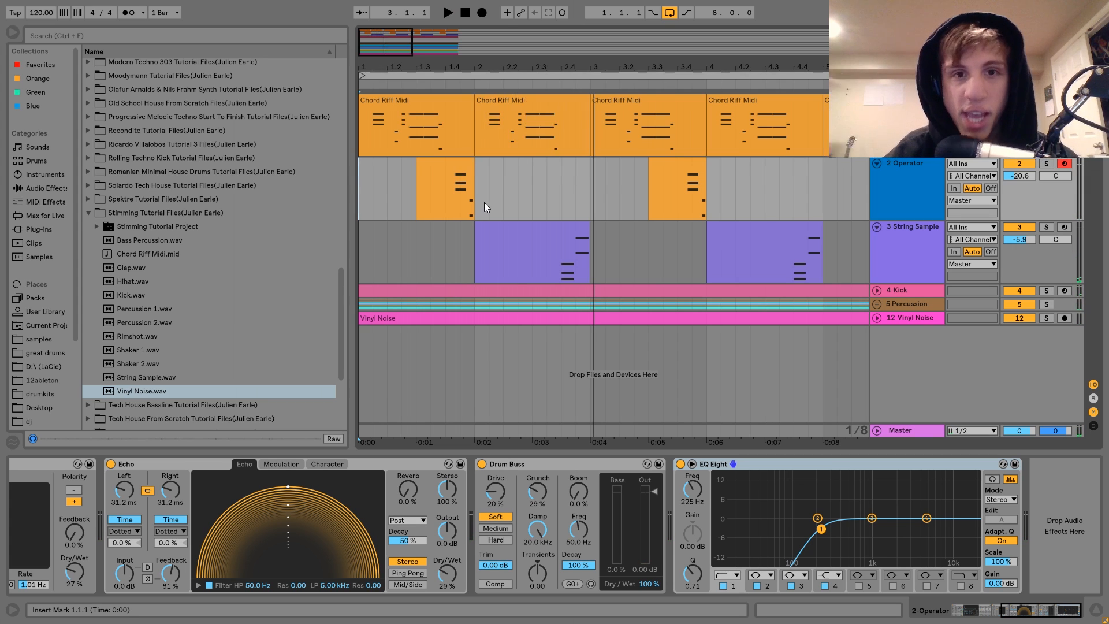
Solo the String Sample track again and locate its source file, String Sample.wav, in the browser.
click(562, 271)
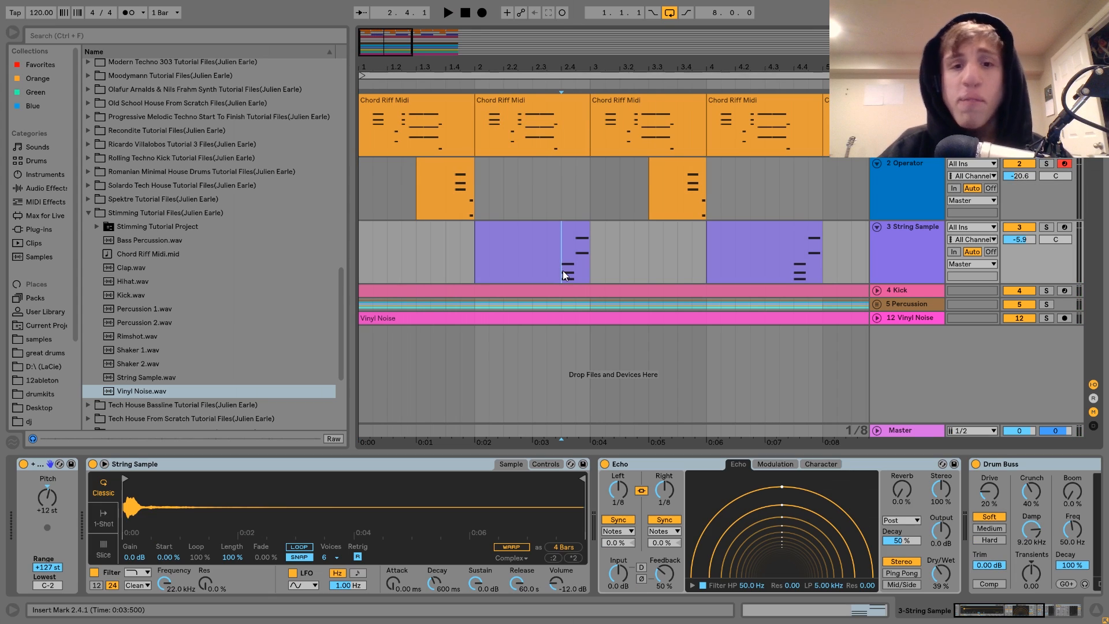
click(1043, 219)
click(1045, 225)
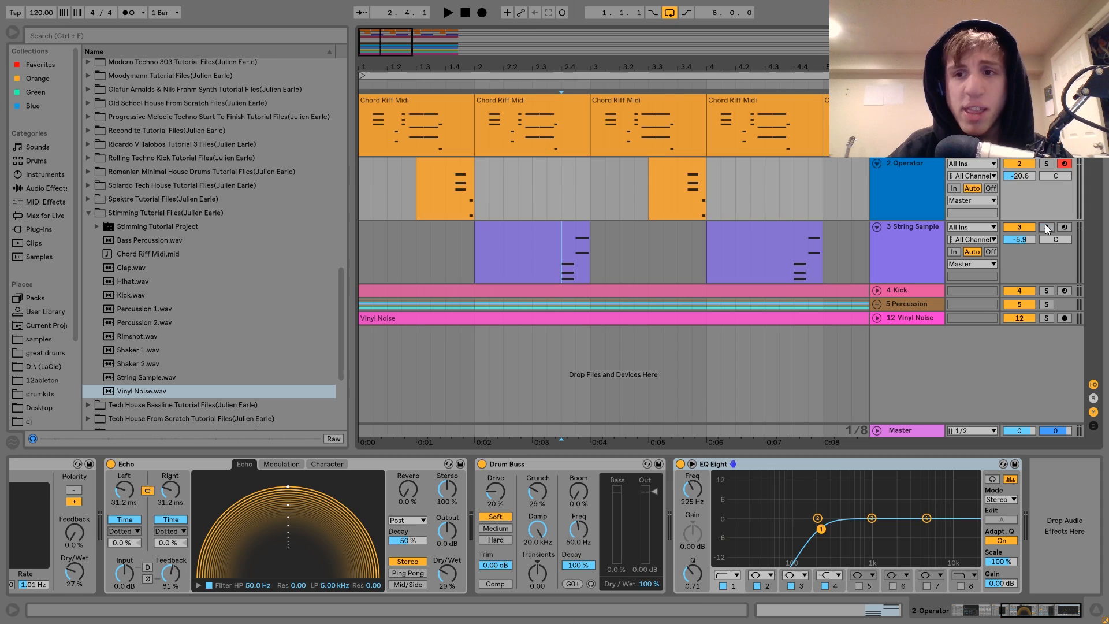
click(926, 241)
right_click(333, 516)
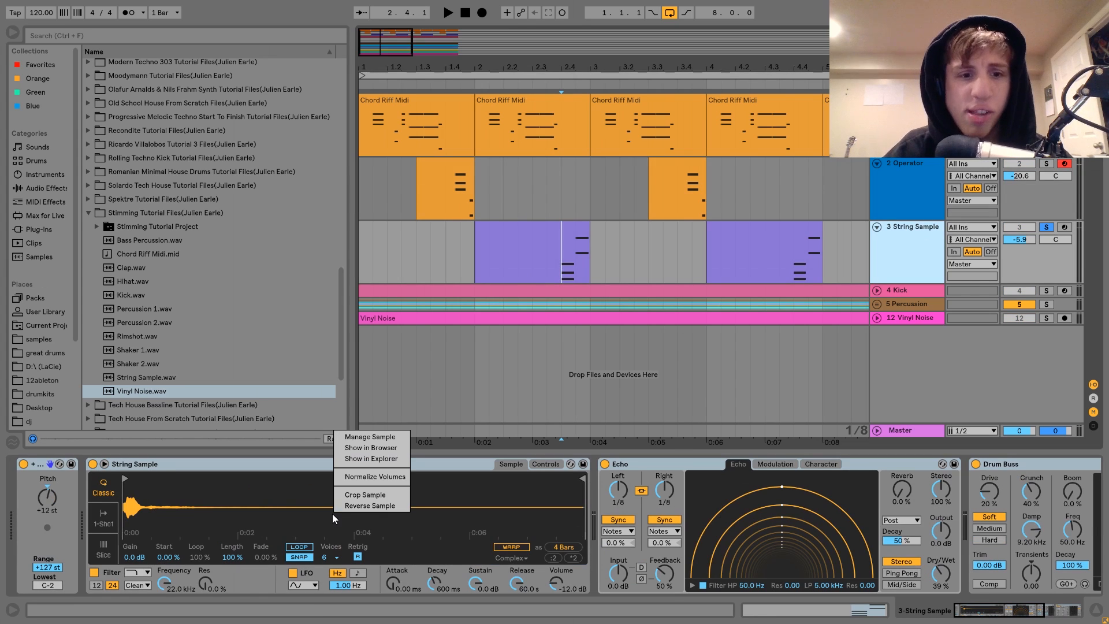
click(358, 448)
click(133, 379)
click(133, 379)
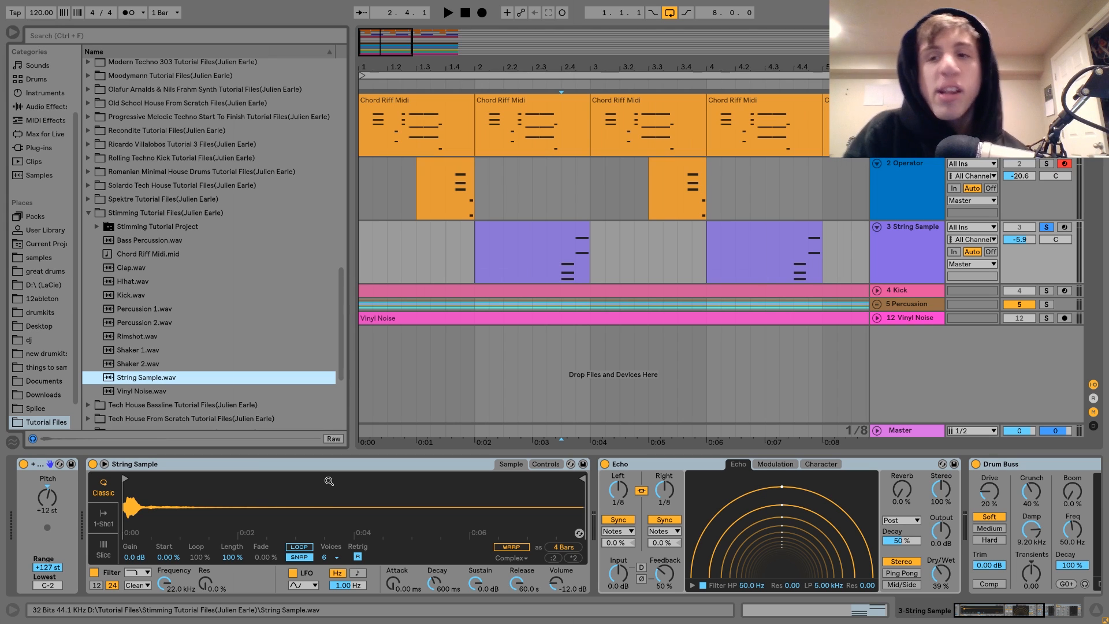
Solo Operator together with String Sample, listen to both phrases, and return the solo to String Sample alone.
ctrl+click(1046, 164)
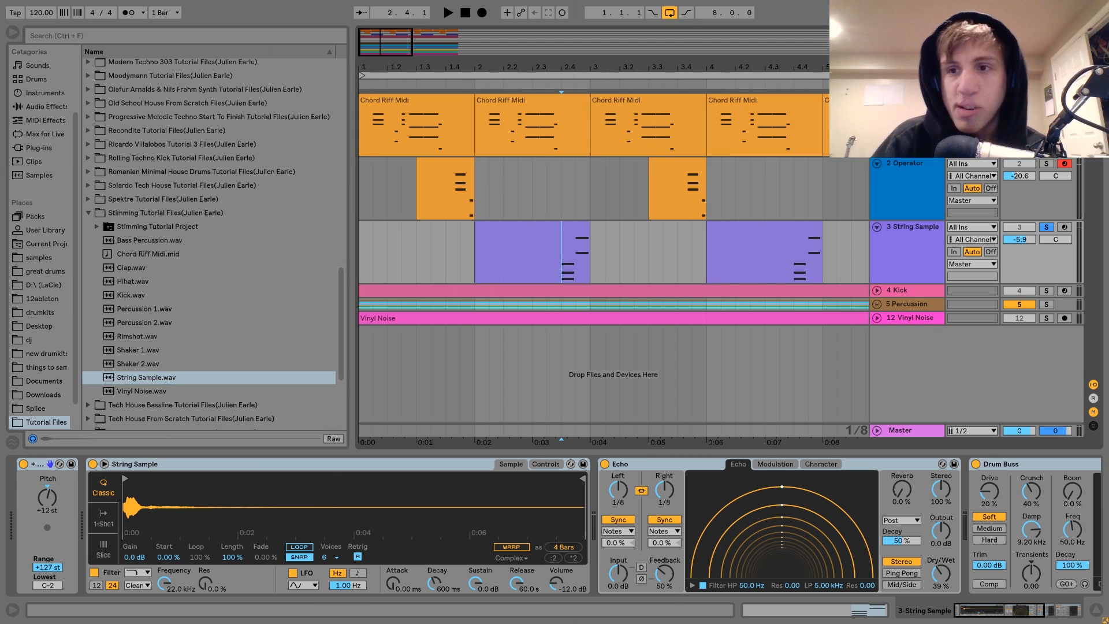
click(456, 201)
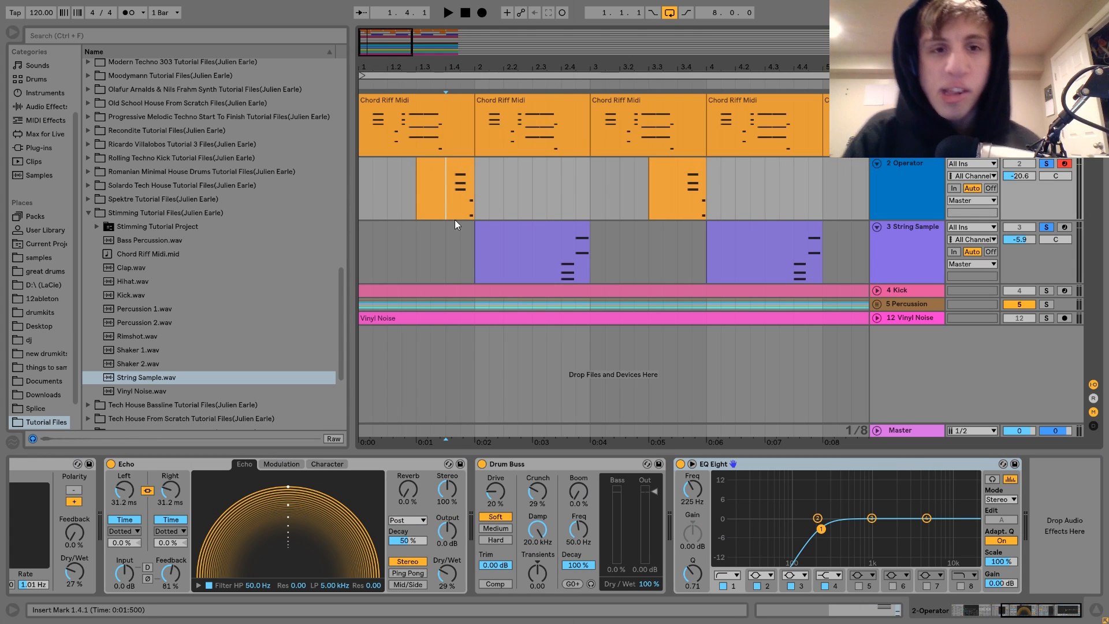
key(space)
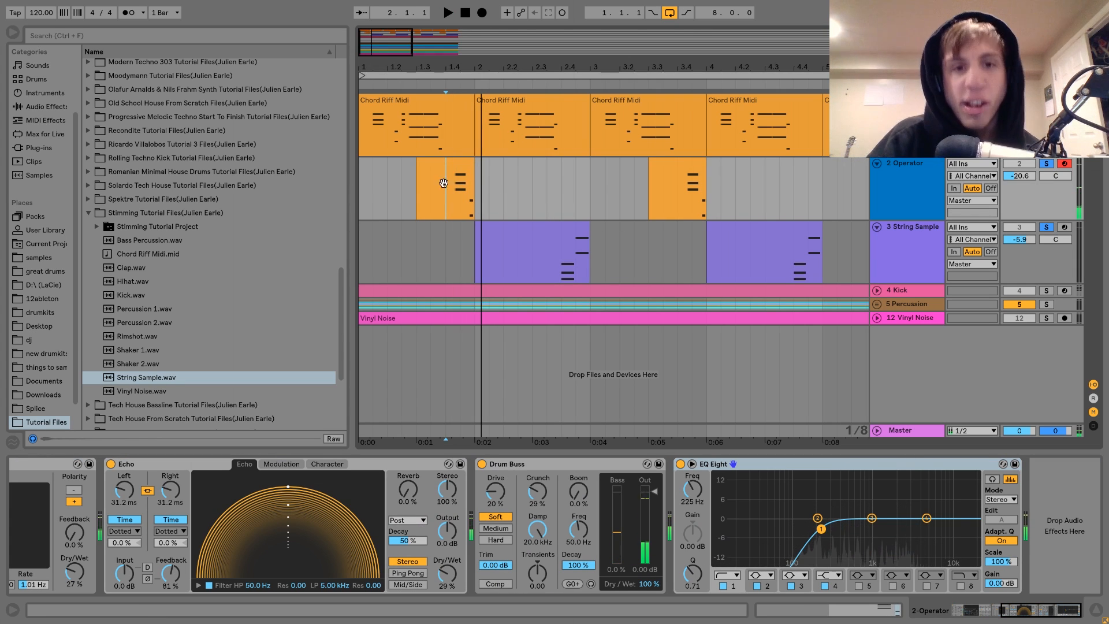
click(568, 189)
key(space)
key(space)
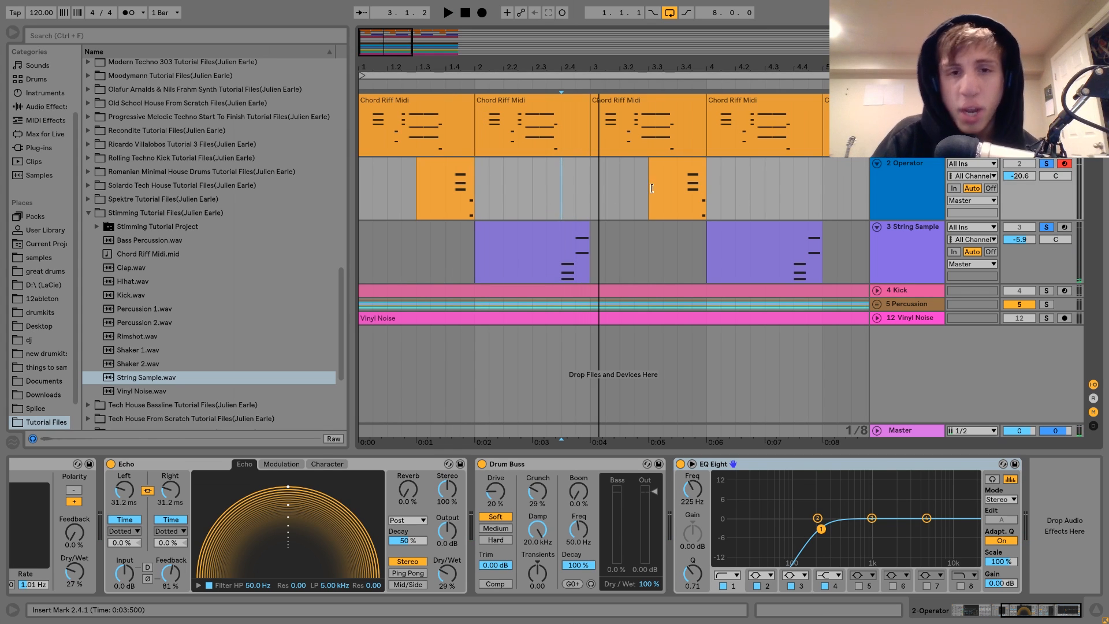
click(1045, 226)
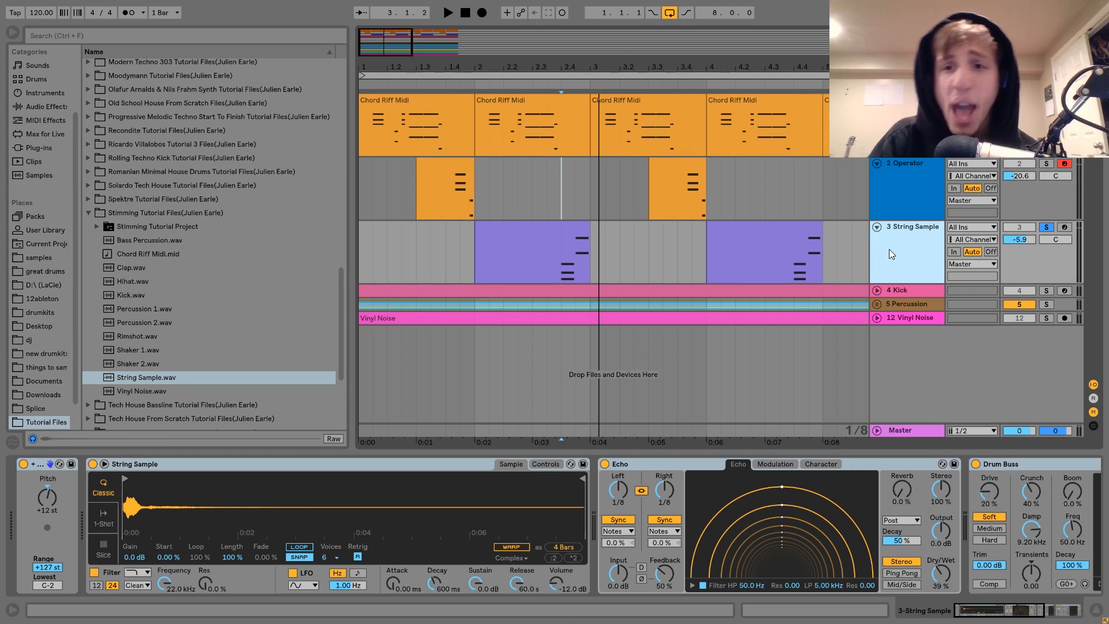
Play the soloed String Sample track and compare its sound with Drum Buss bypassed and active, reviewing its Echo and sidechained Compressor.
scroll(633, 483, right, 5)
scroll(577, 485, right, 2)
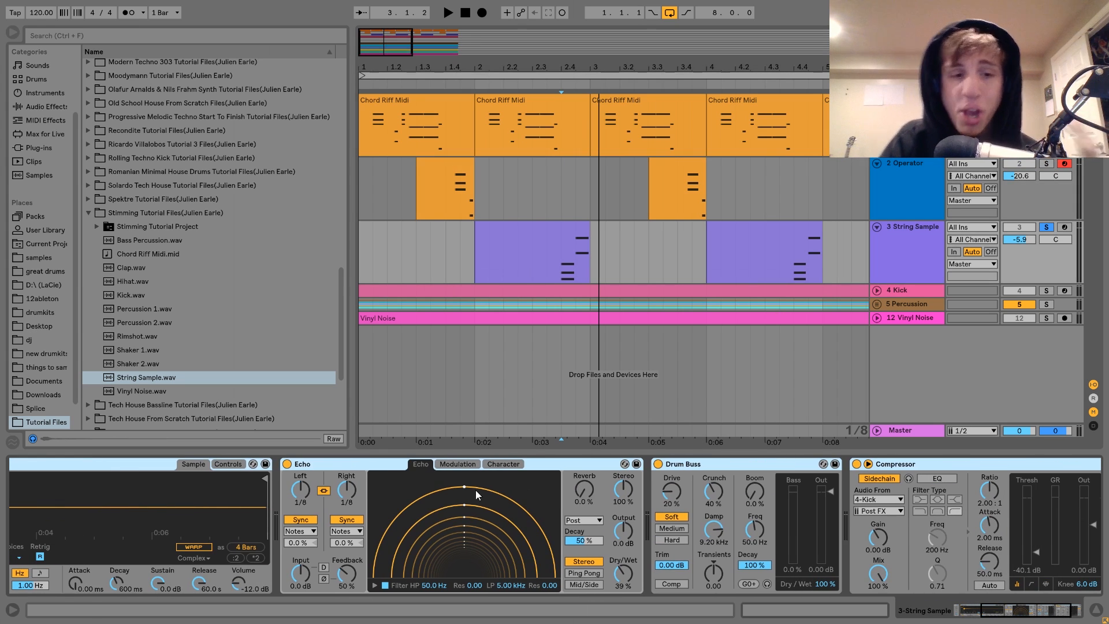
click(365, 466)
key(space)
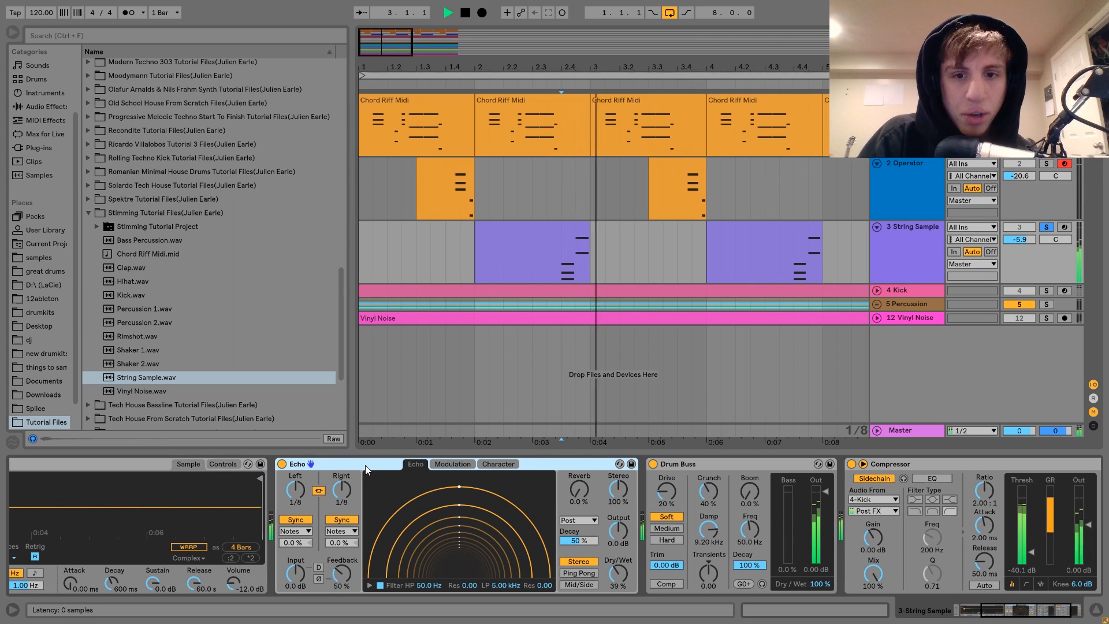
key(space)
scroll(365, 465, right, 3)
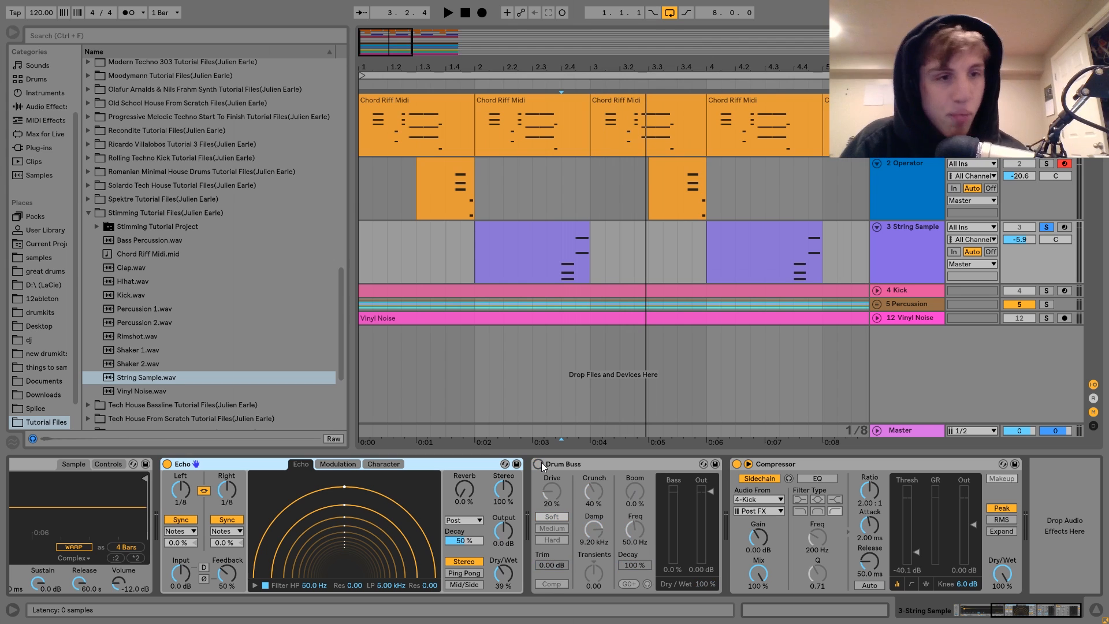
key(space)
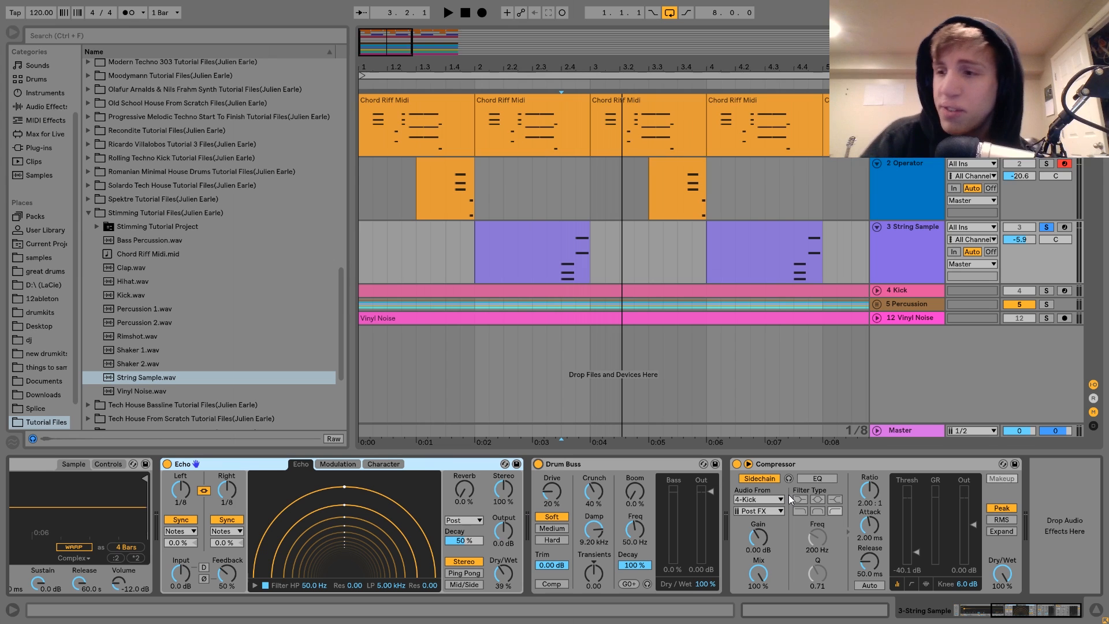
Solo the Kick track, unfold it and play it from the beginning while examining its device chain.
click(1044, 290)
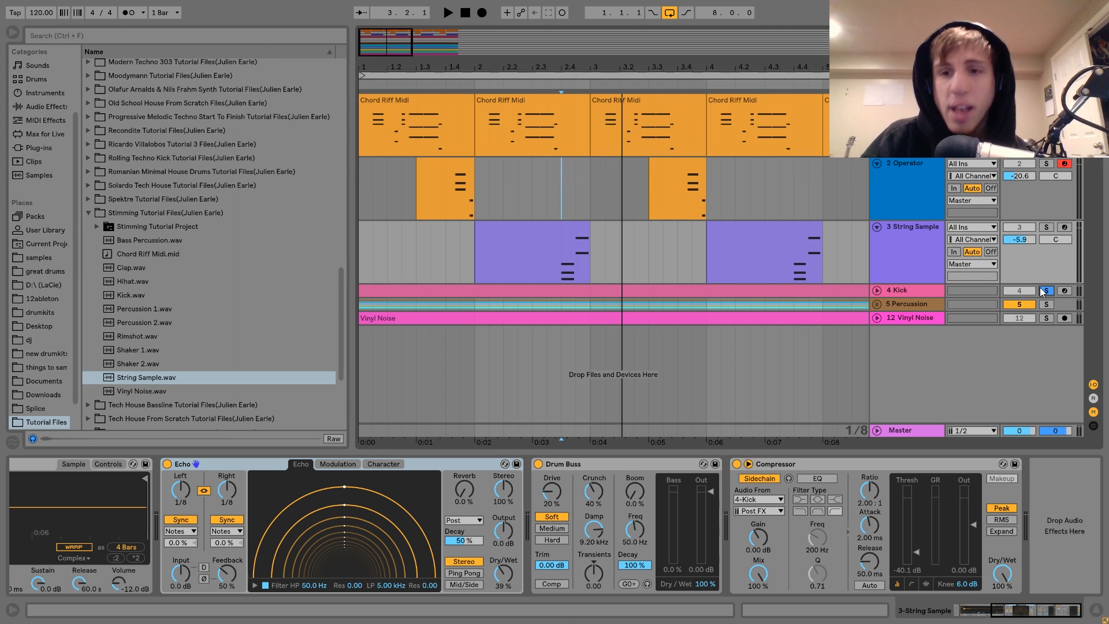
click(876, 290)
click(917, 293)
key(space)
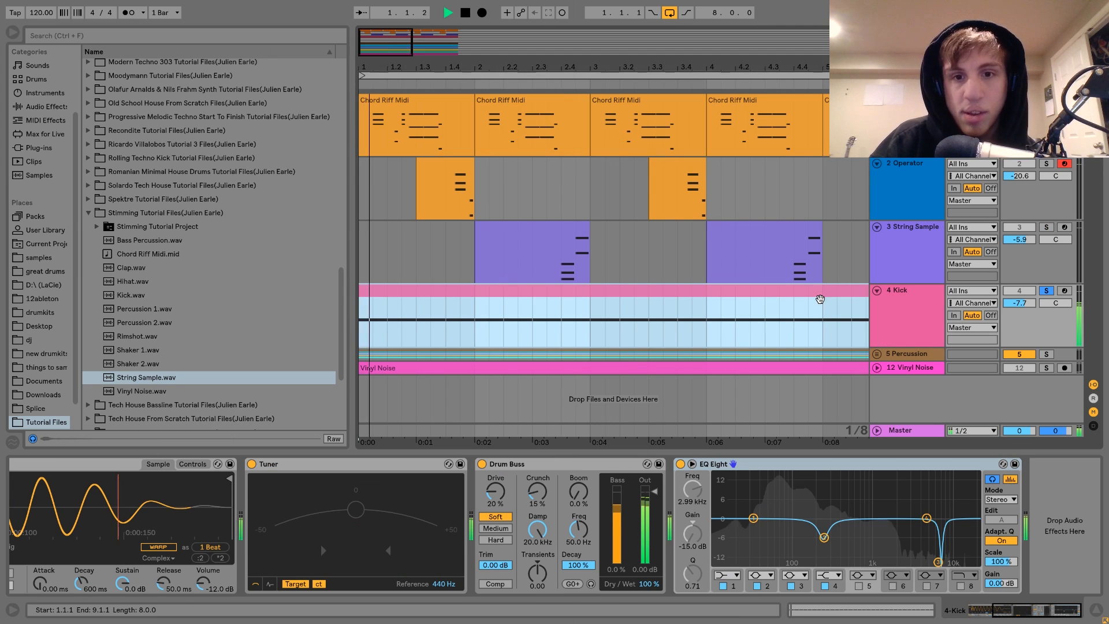
scroll(642, 588, up, 5)
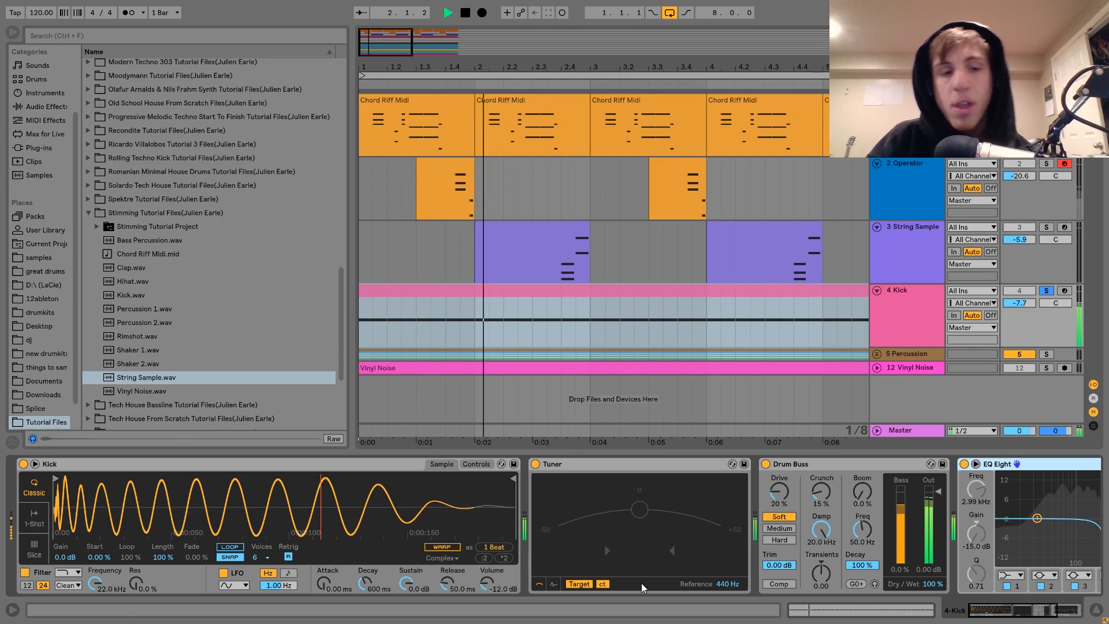
key(space)
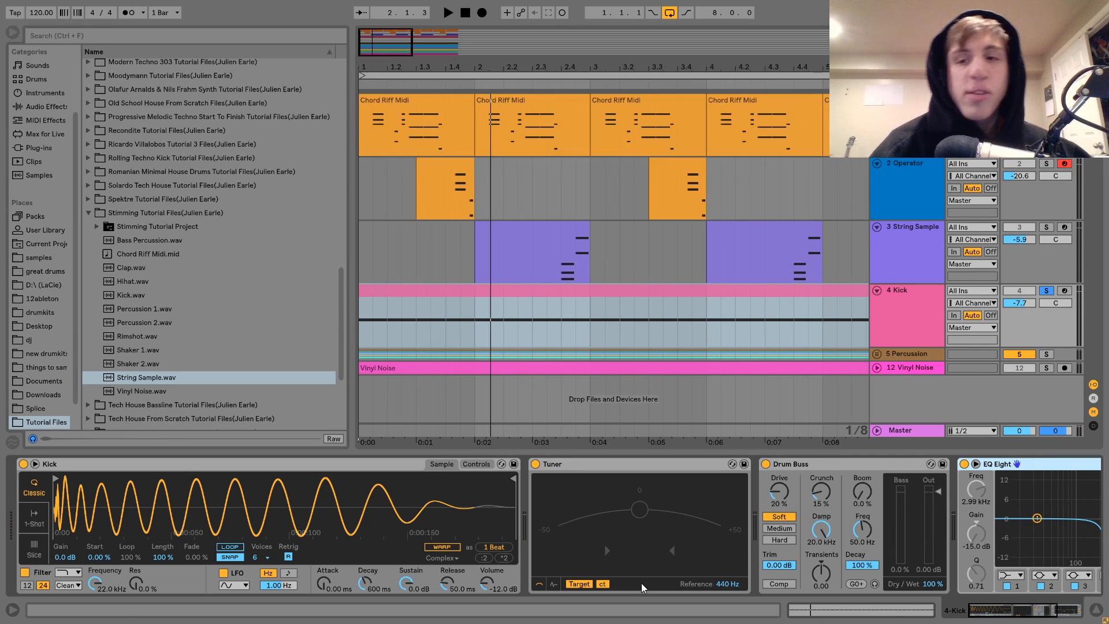
Unsolo the Kick and play the full mix to hear how the kick sits with the other parts.
click(1053, 293)
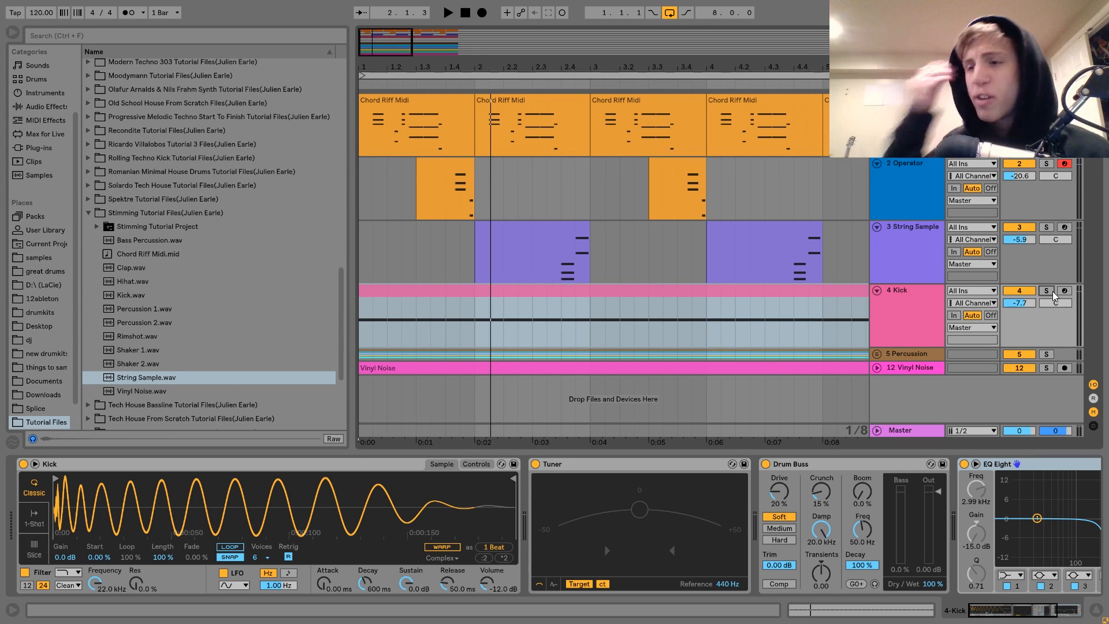
key(space)
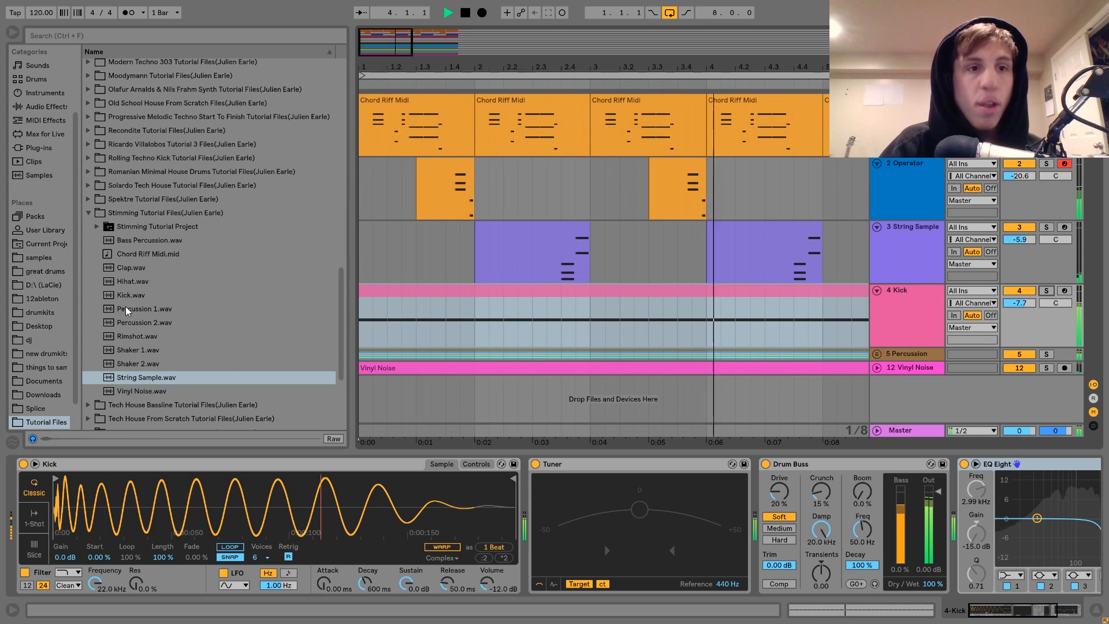
key(space)
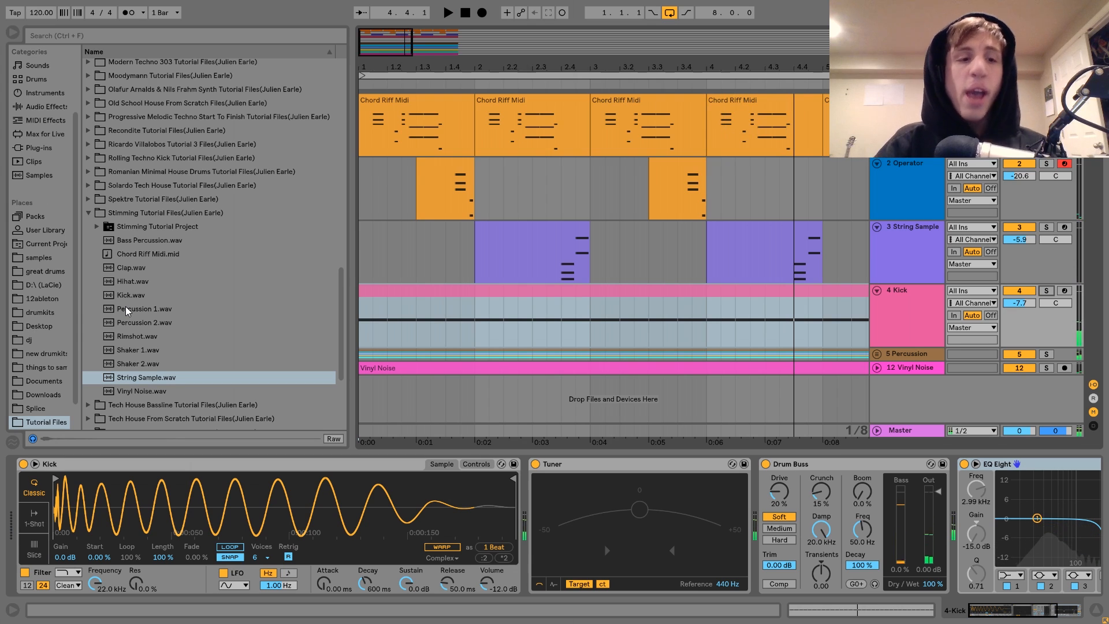
Solo the Kick again to hear it with Drum Buss bypassed, and delete the Tuner from its device chain.
scroll(363, 509, right, 5)
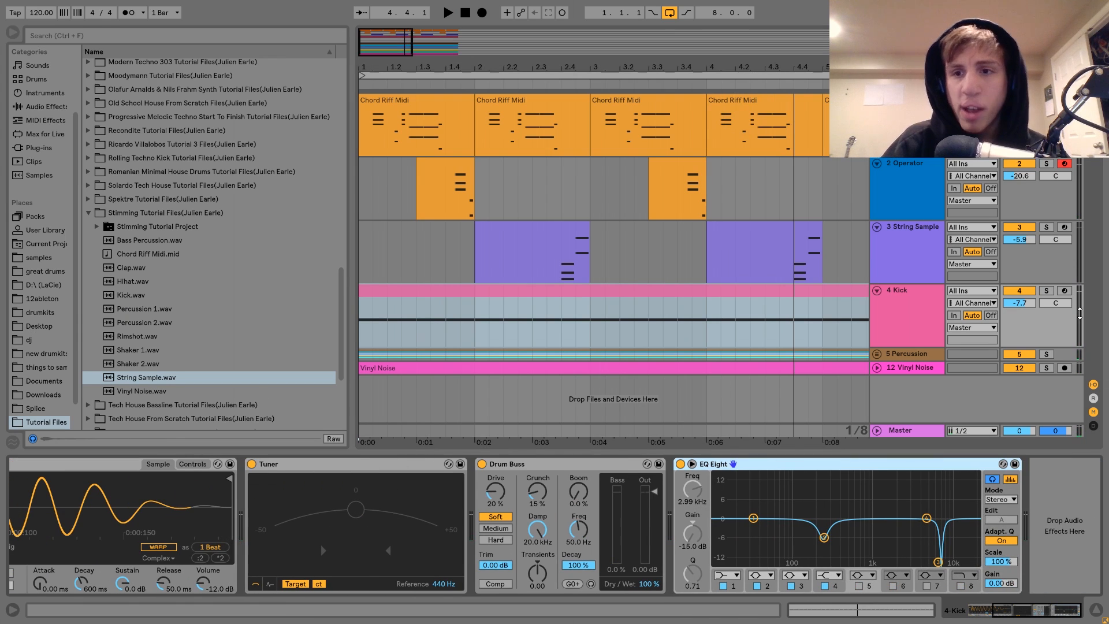
click(1046, 291)
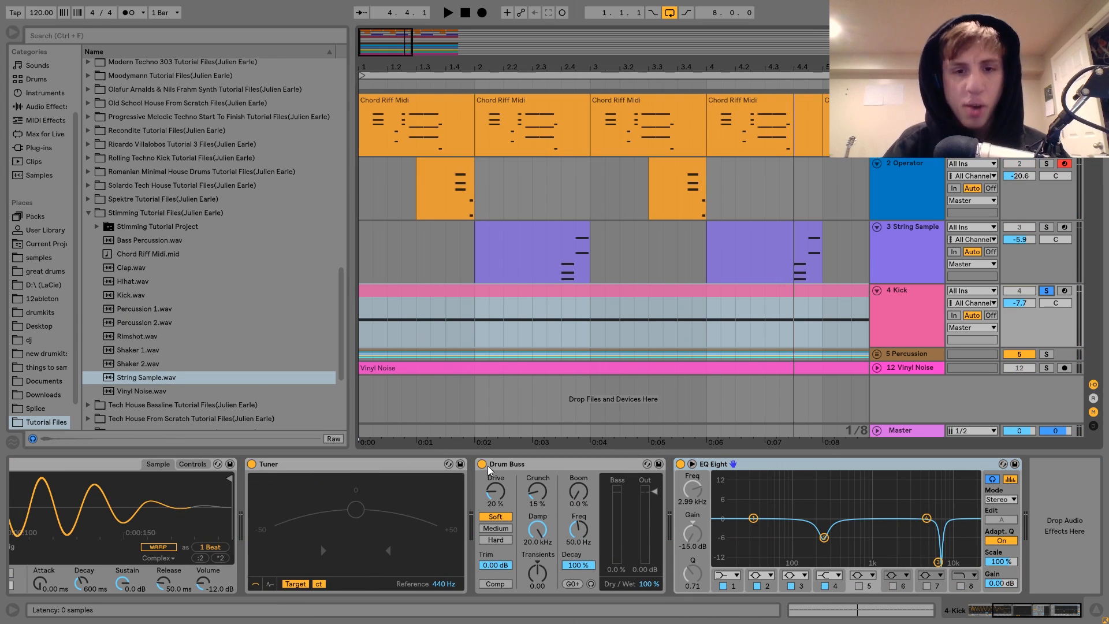
key(space)
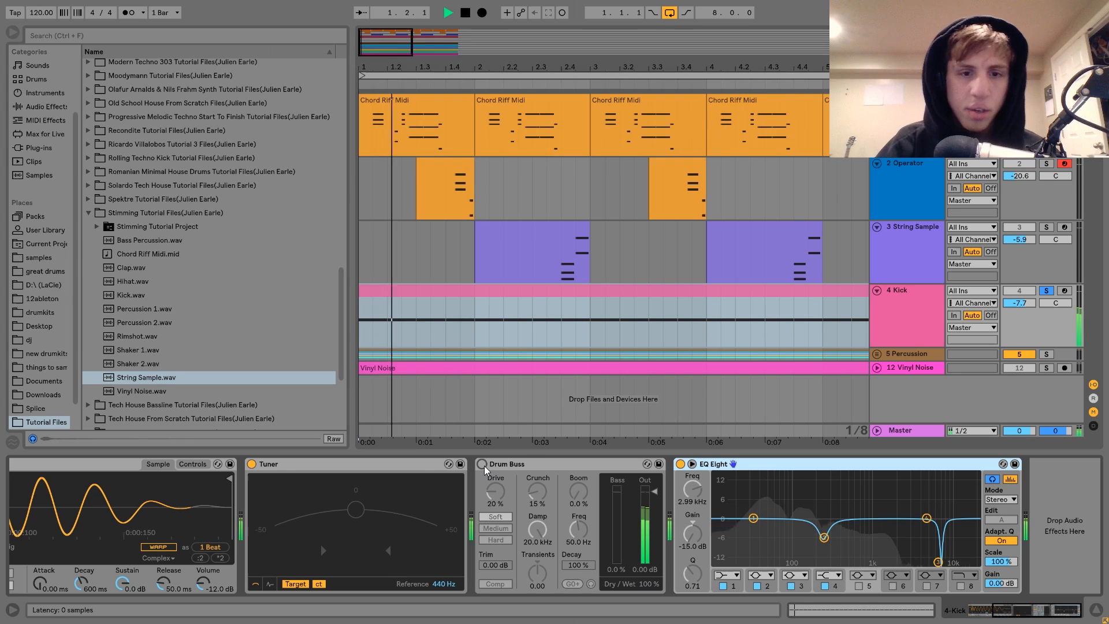
click(418, 468)
key(Delete)
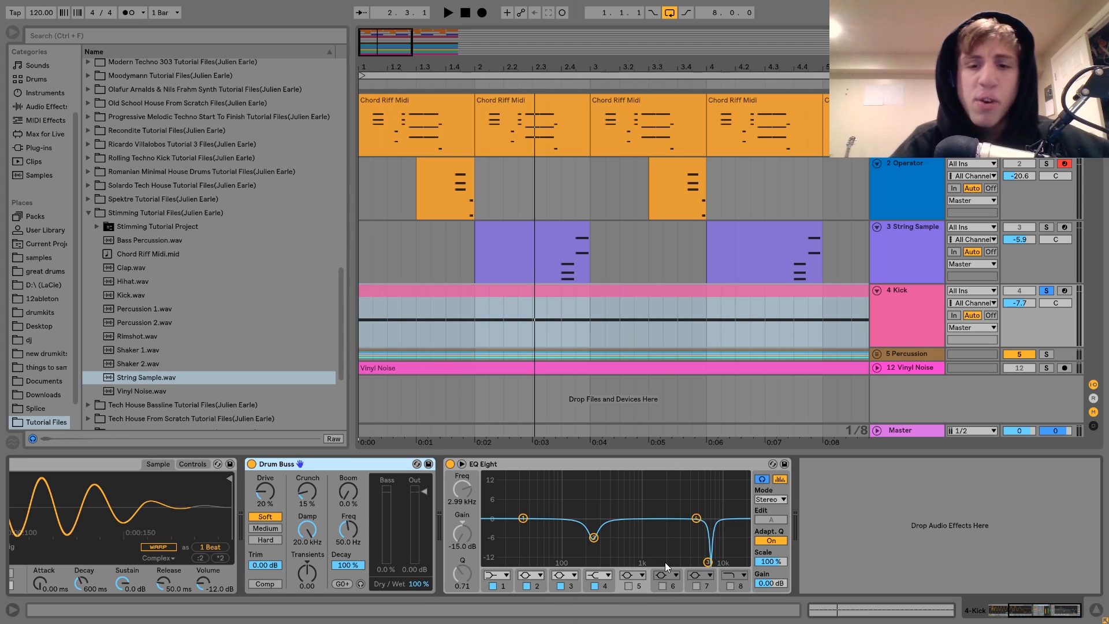
Boost the 245 Hz band of the Kick's EQ Eight to 15 dB during playback and undo the boost.
click(594, 539)
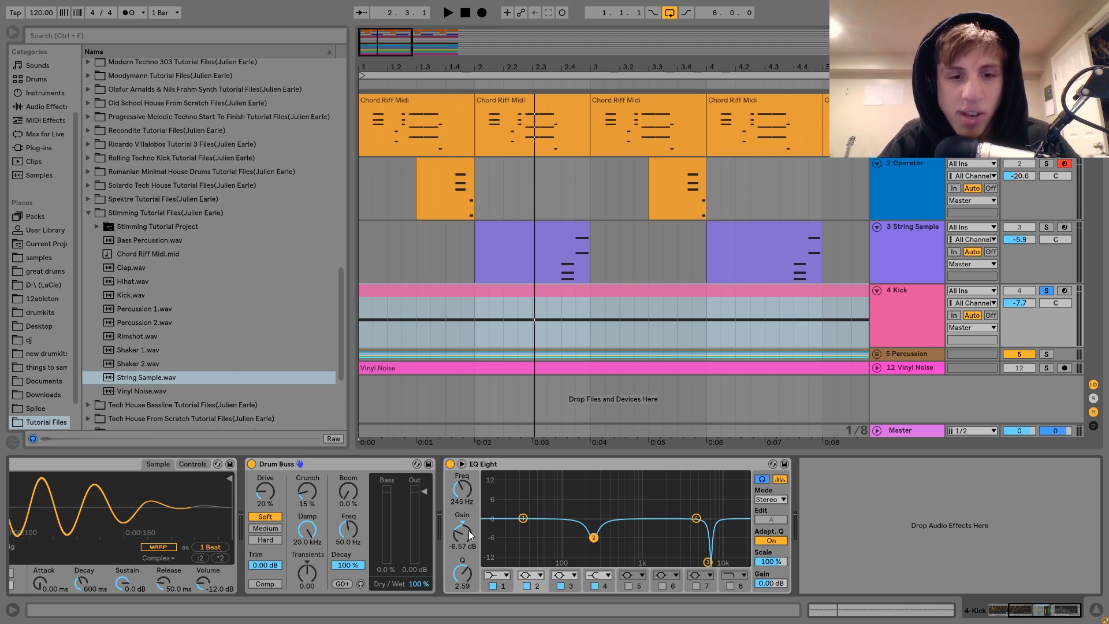
key(space)
drag(463, 532, 463, 496)
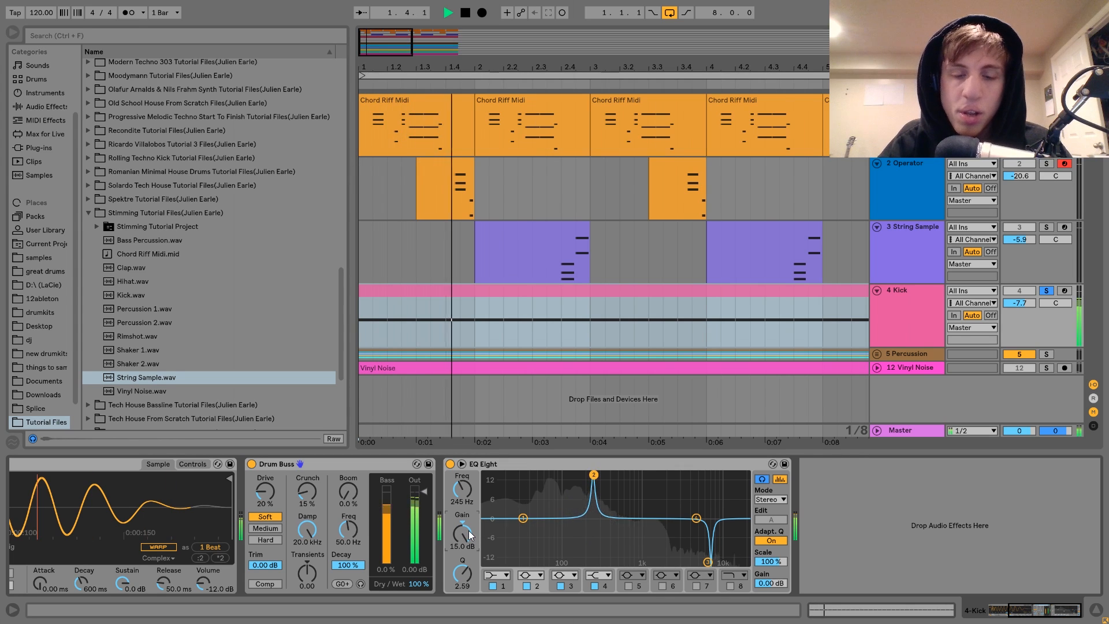
key(ctrl+z)
key(space)
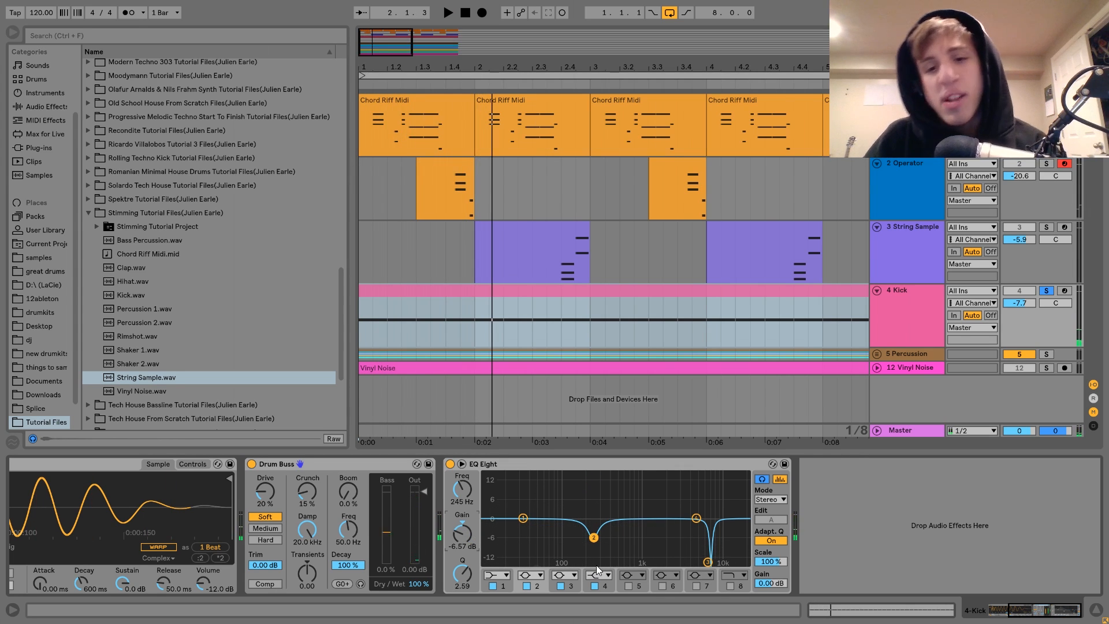
Raise the 7.11 kHz band of the Kick's EQ Eight to 15 dB, audition it, and return its gain to -15 dB.
click(707, 561)
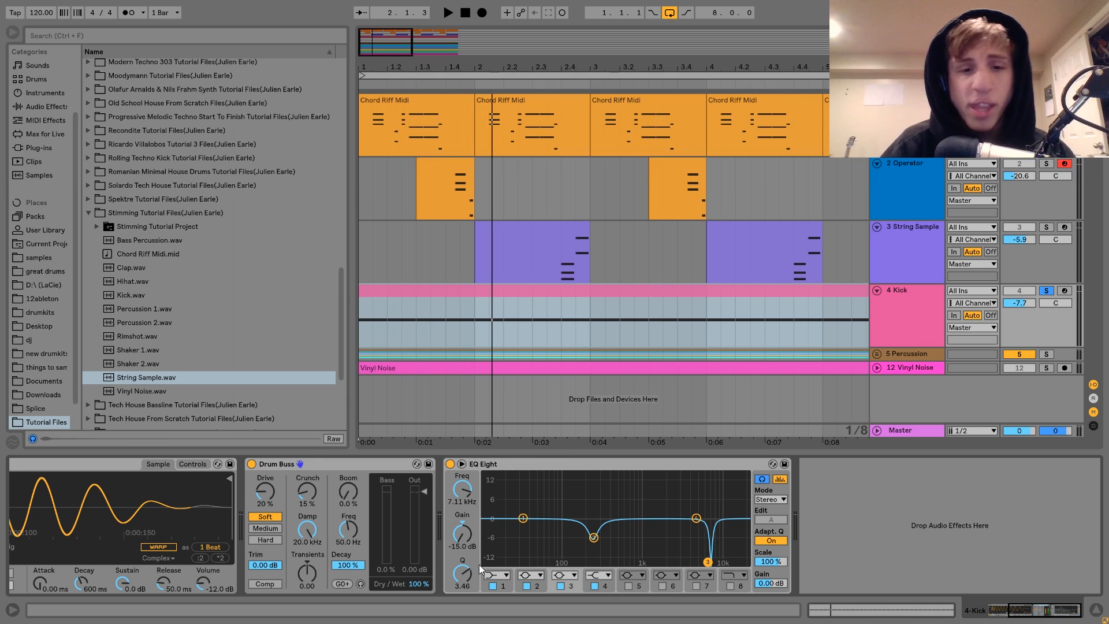
drag(463, 540, 464, 485)
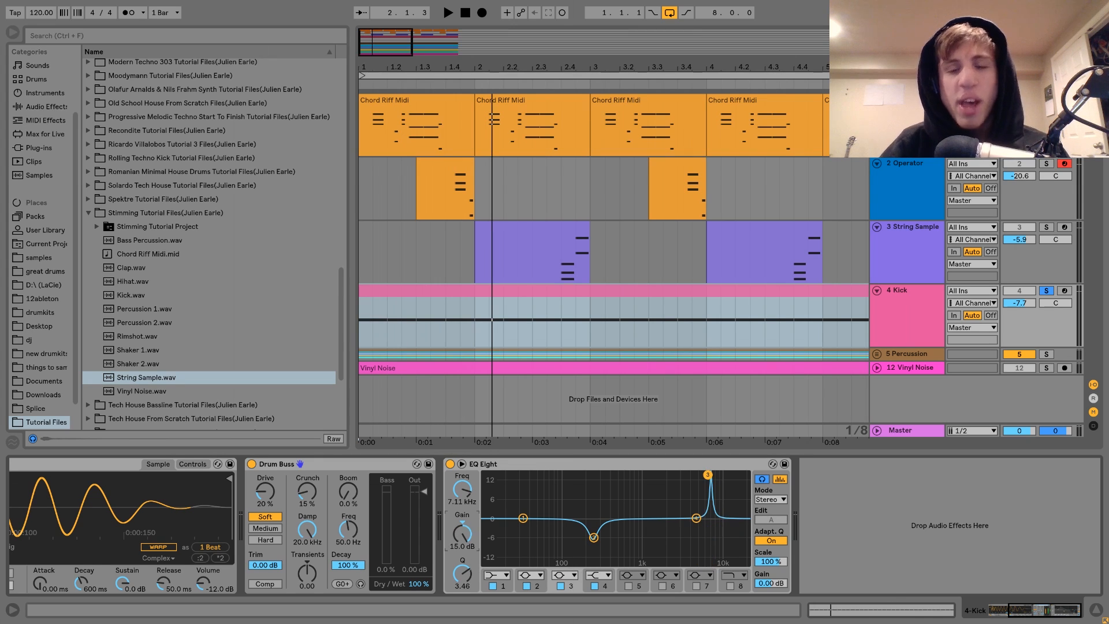
drag(462, 533, 463, 540)
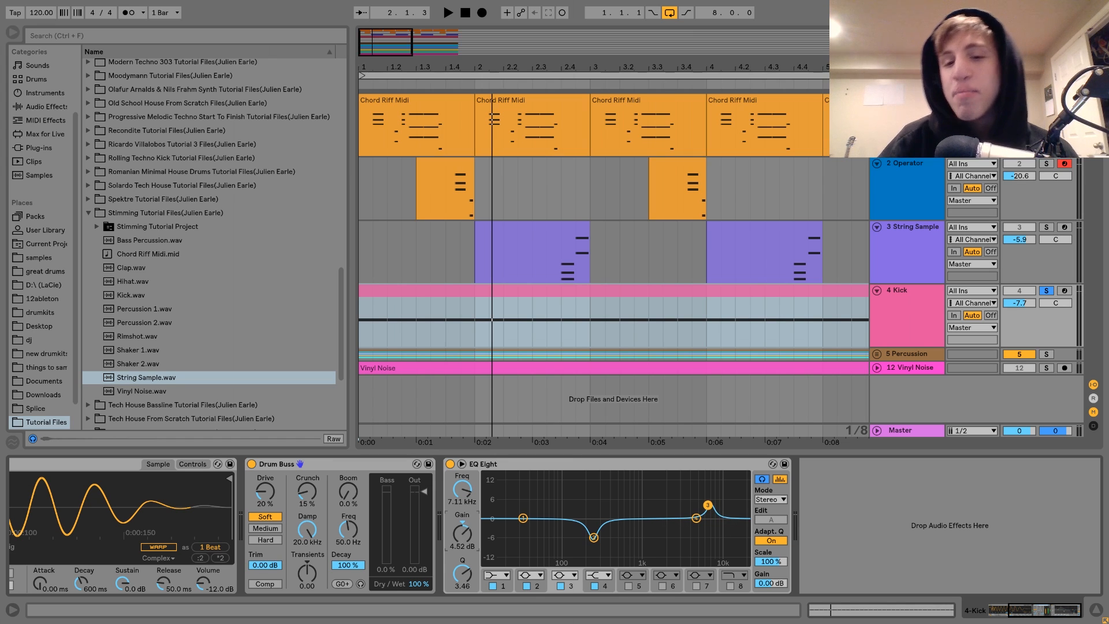
key(space)
drag(463, 533, 462, 591)
key(space)
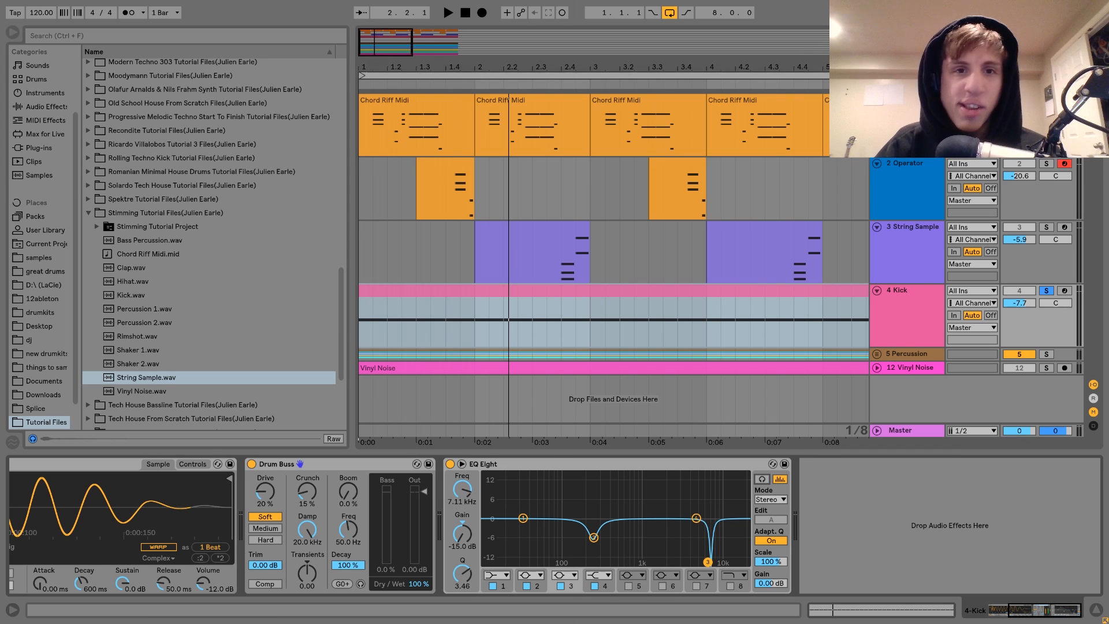
Unfold the Percussion group, solo the Clap group inside it and play the layered clap.
drag(393, 75, 392, 52)
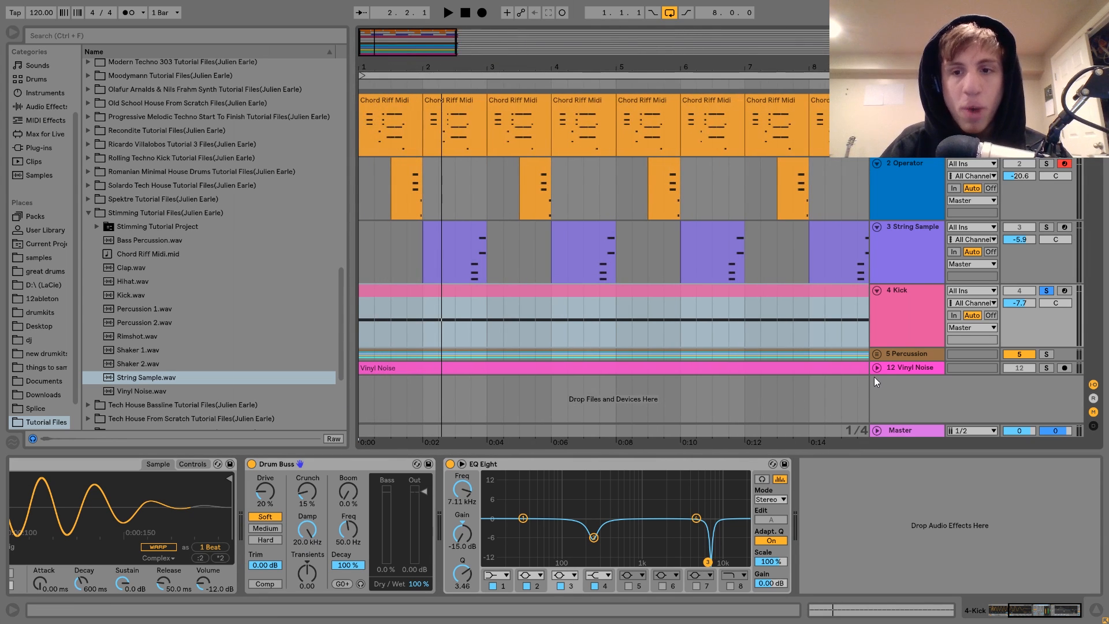
click(877, 353)
scroll(879, 352, down, 3)
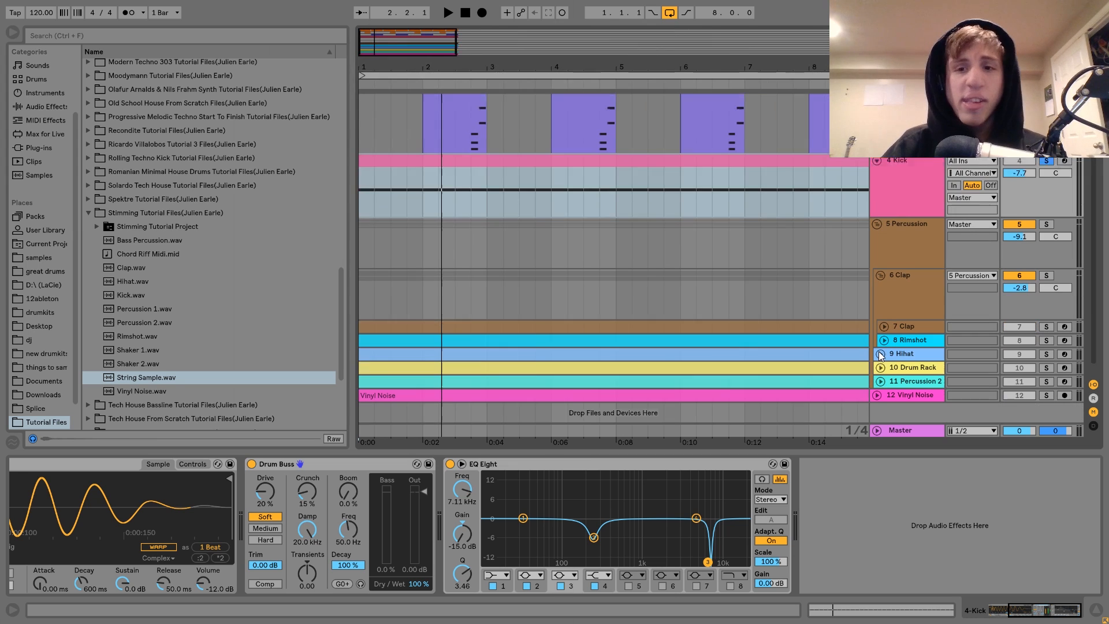
click(924, 282)
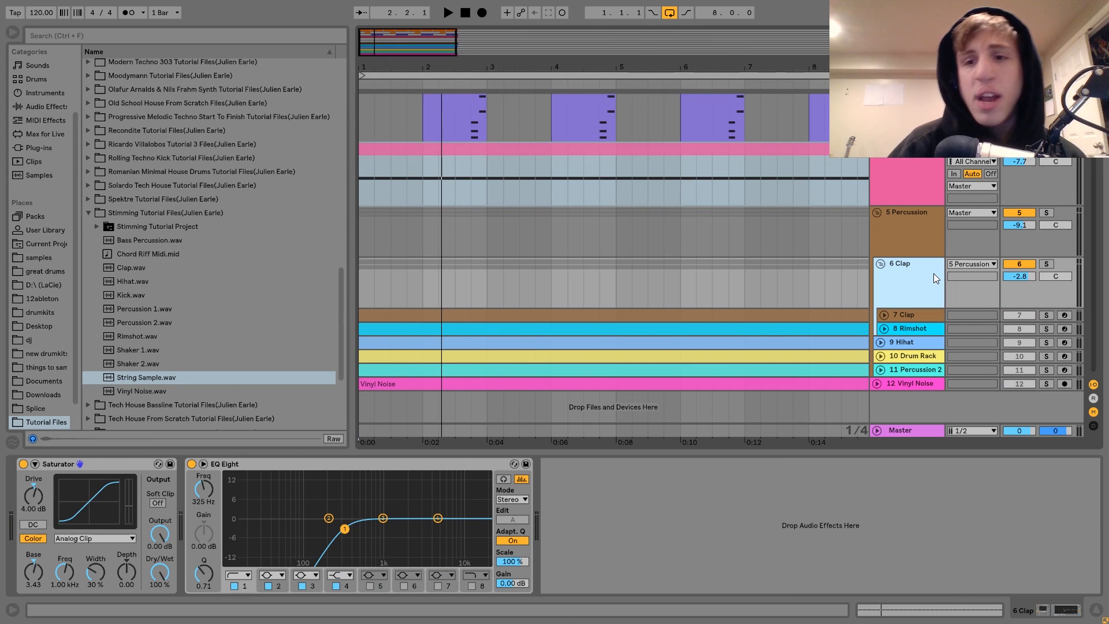
click(1046, 264)
key(space)
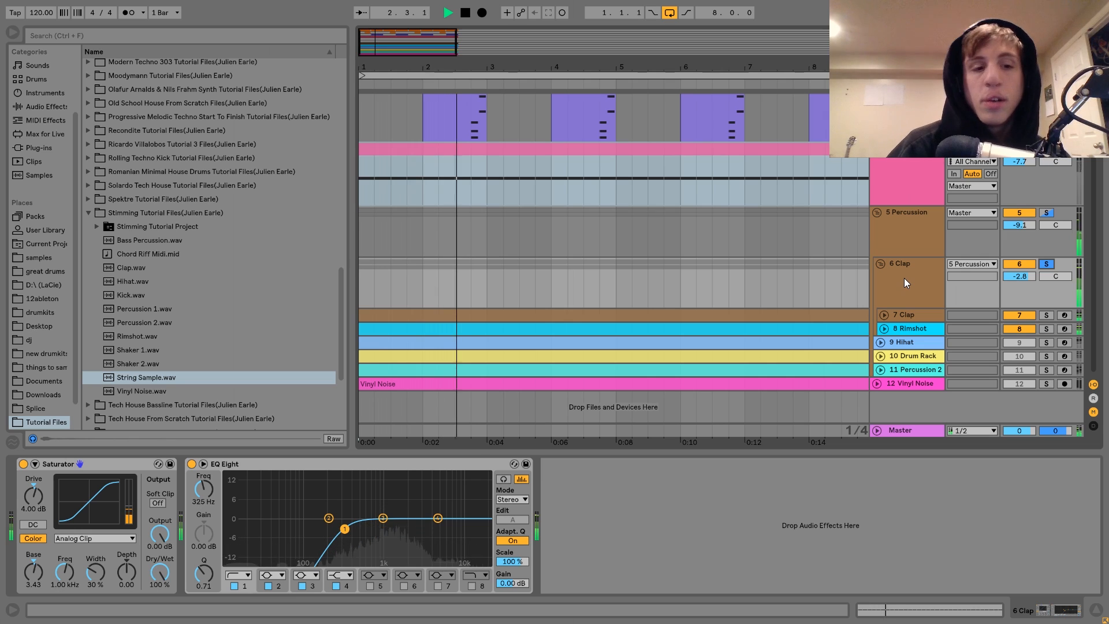
key(space)
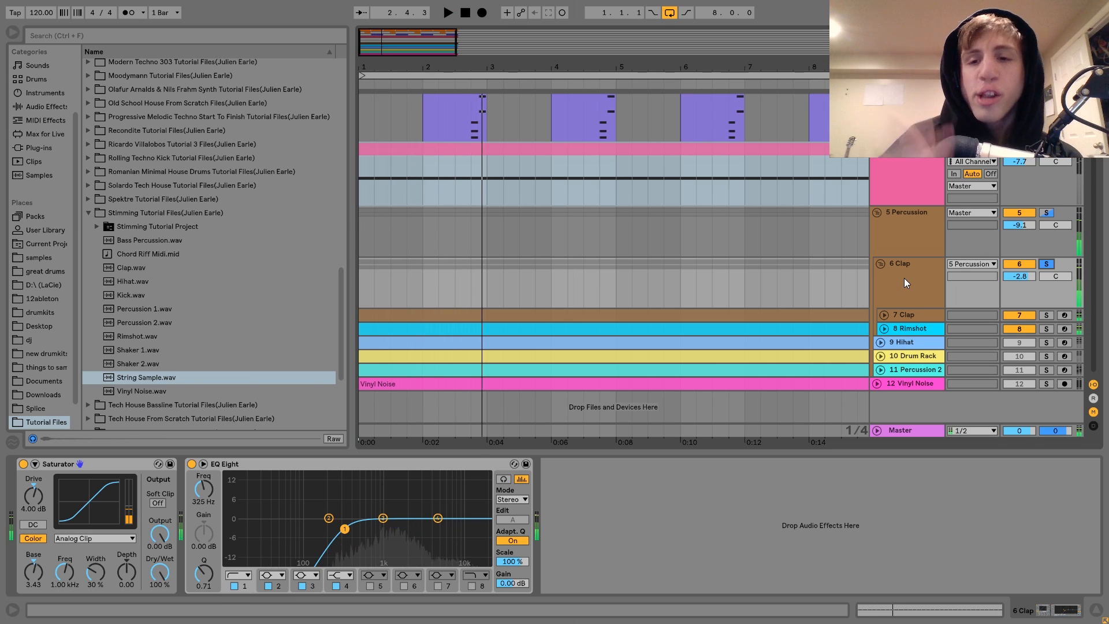
Unfold track 7 Clap, solo it and play the clap layer alone.
click(907, 316)
click(884, 316)
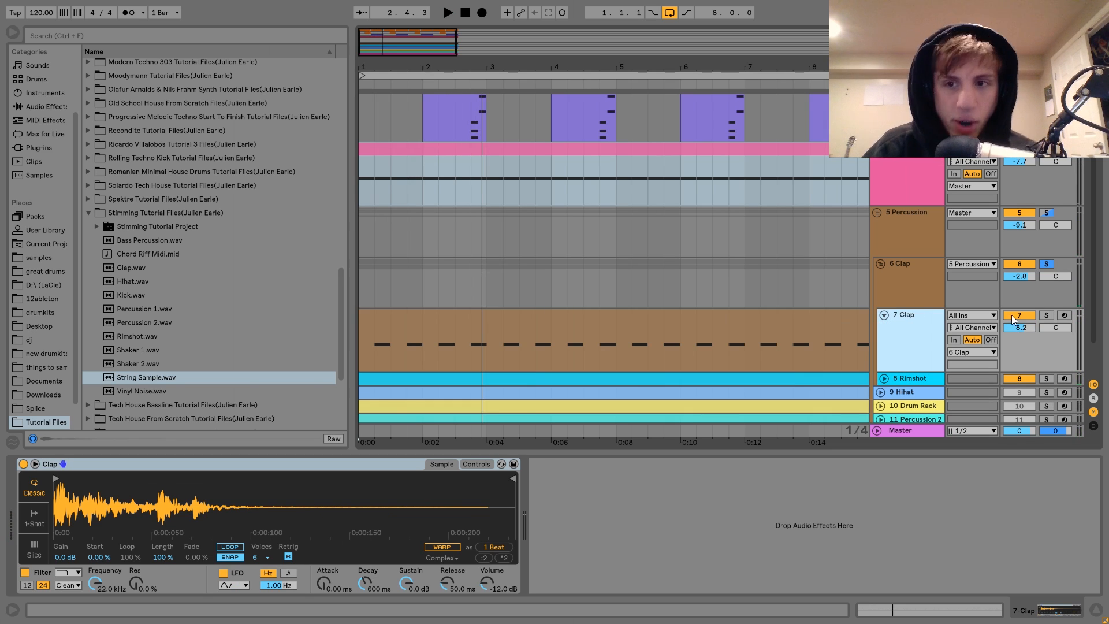
click(1046, 316)
key(space)
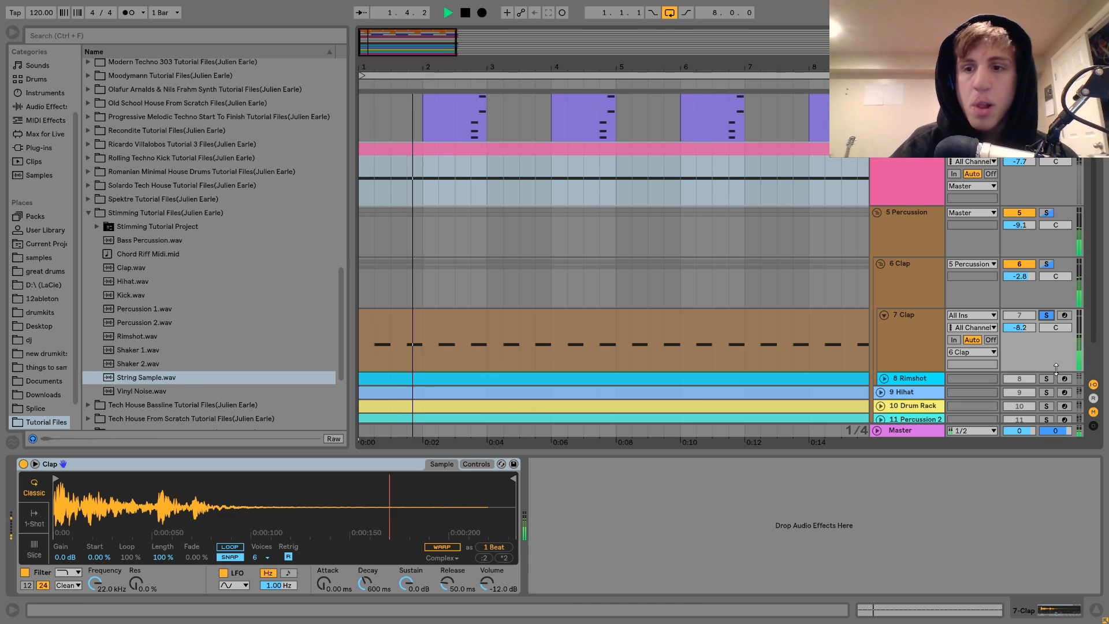
key(space)
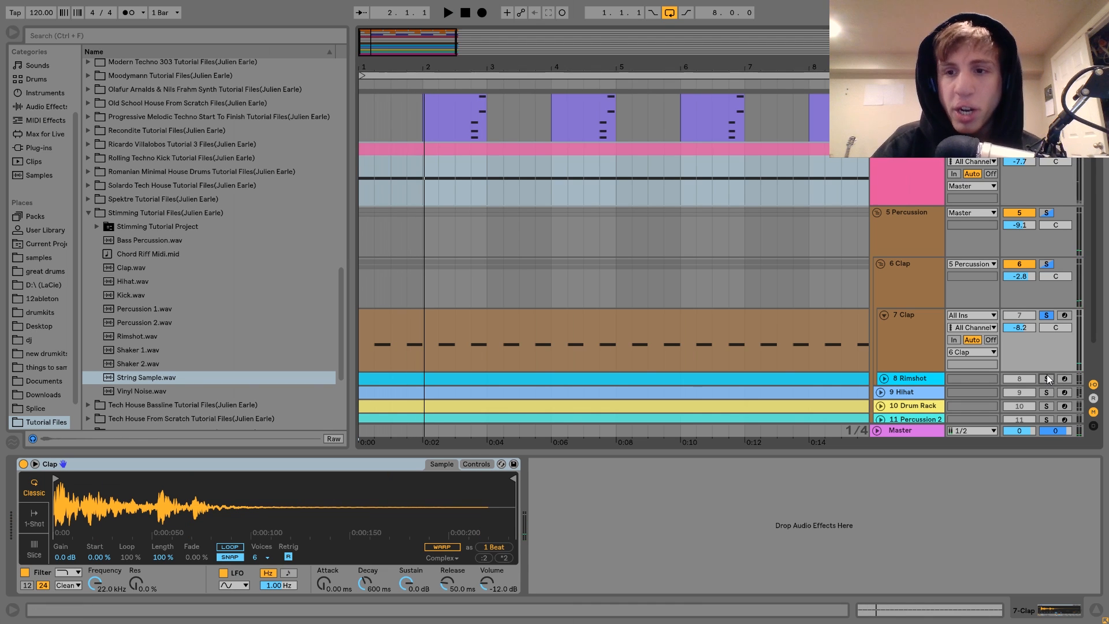
Solo the Rimshot track, unfold it and play the rimshot layer alone.
click(1046, 379)
key(space)
click(907, 379)
click(884, 378)
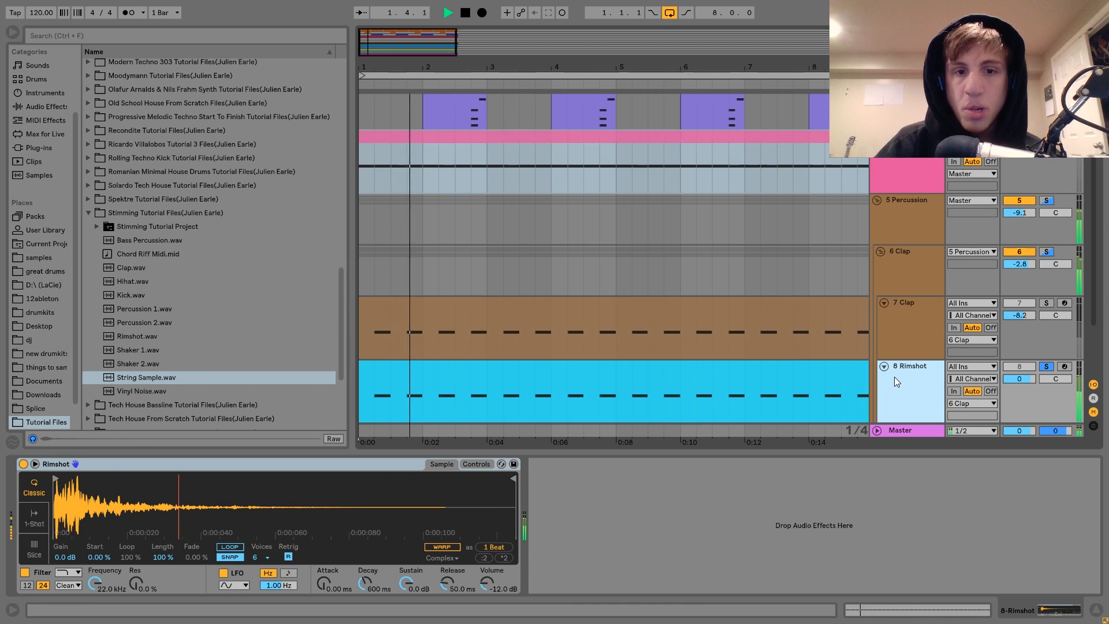
key(space)
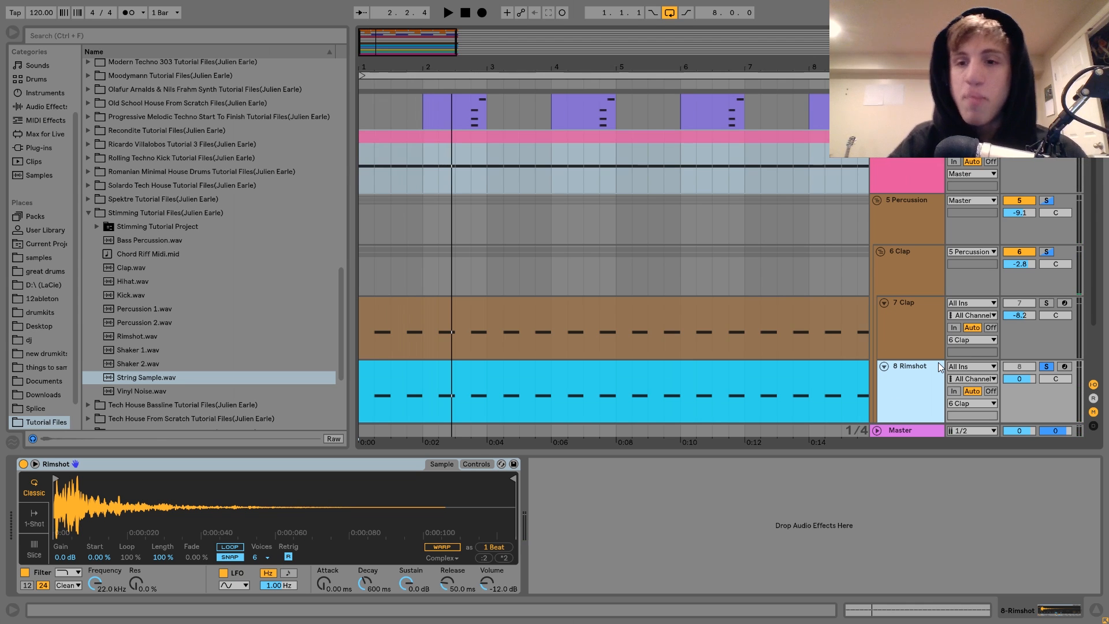
Unsolo the Rimshot and play the full mix with the Rimshot muted and unmuted to compare the clap sound.
click(1047, 366)
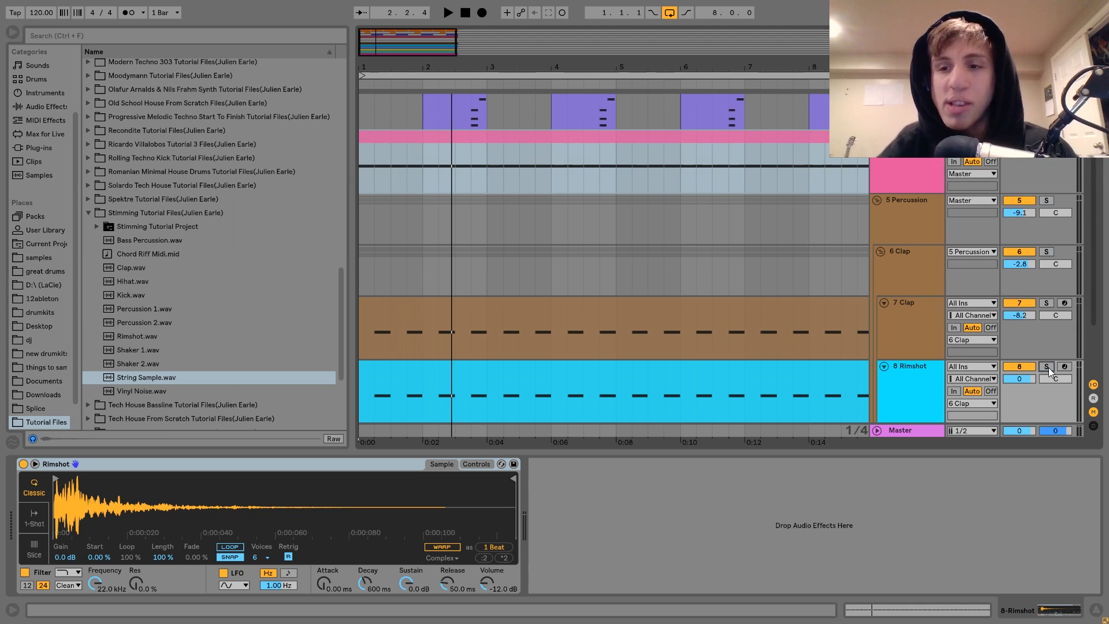
click(1017, 367)
key(space)
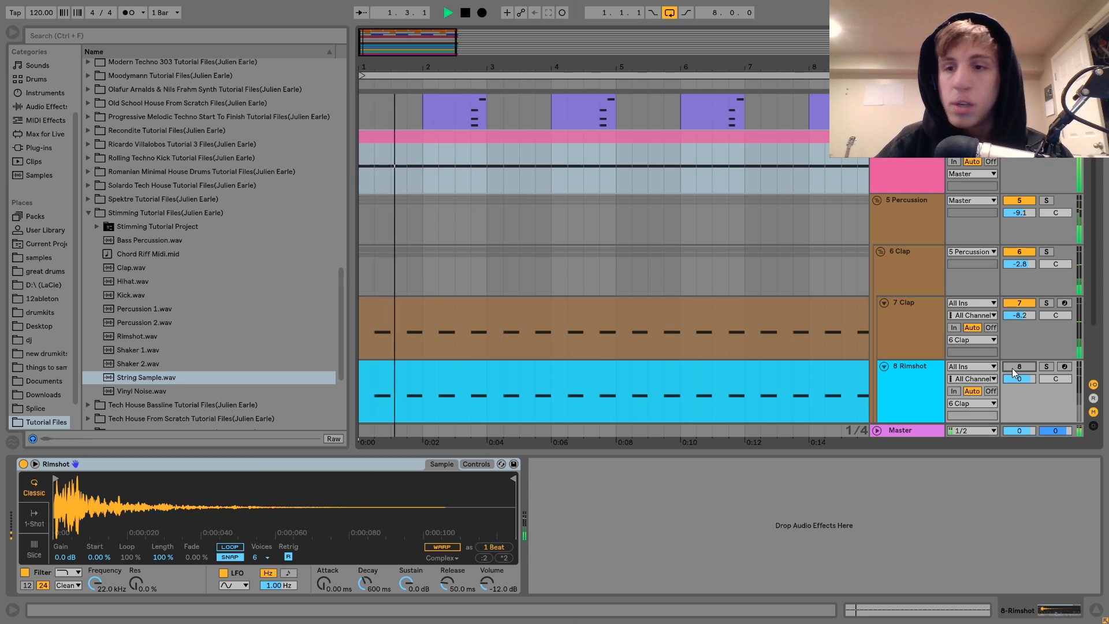
click(1013, 367)
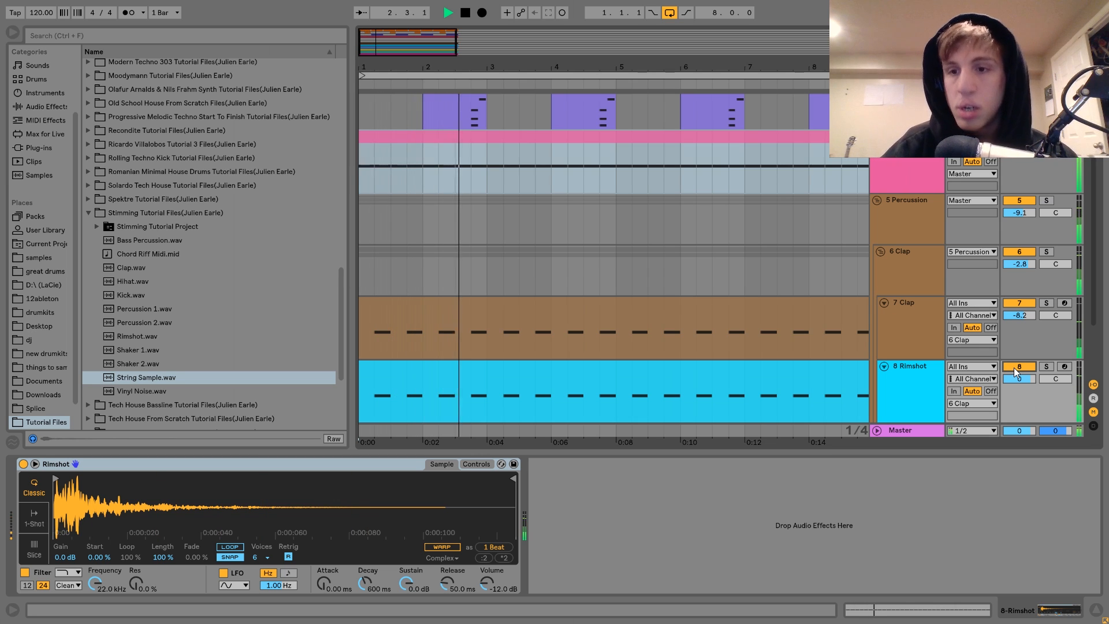
Solo the Clap group, check the effects on the Percussion and Clap groups, and play the clap with its Saturator and EQ Eight on.
key(space)
click(738, 375)
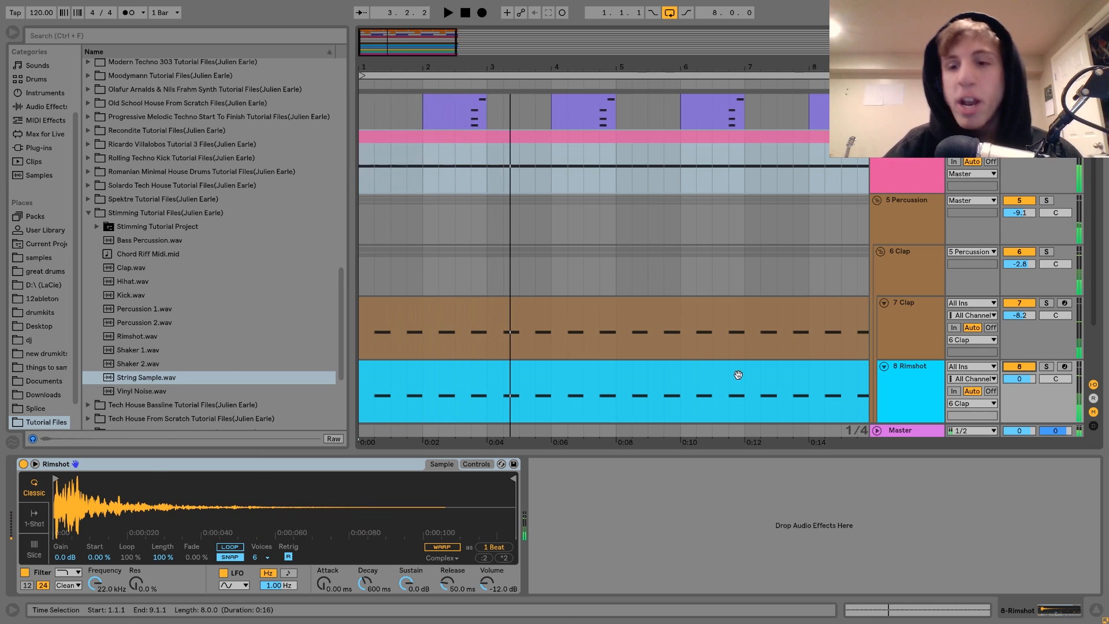
click(890, 261)
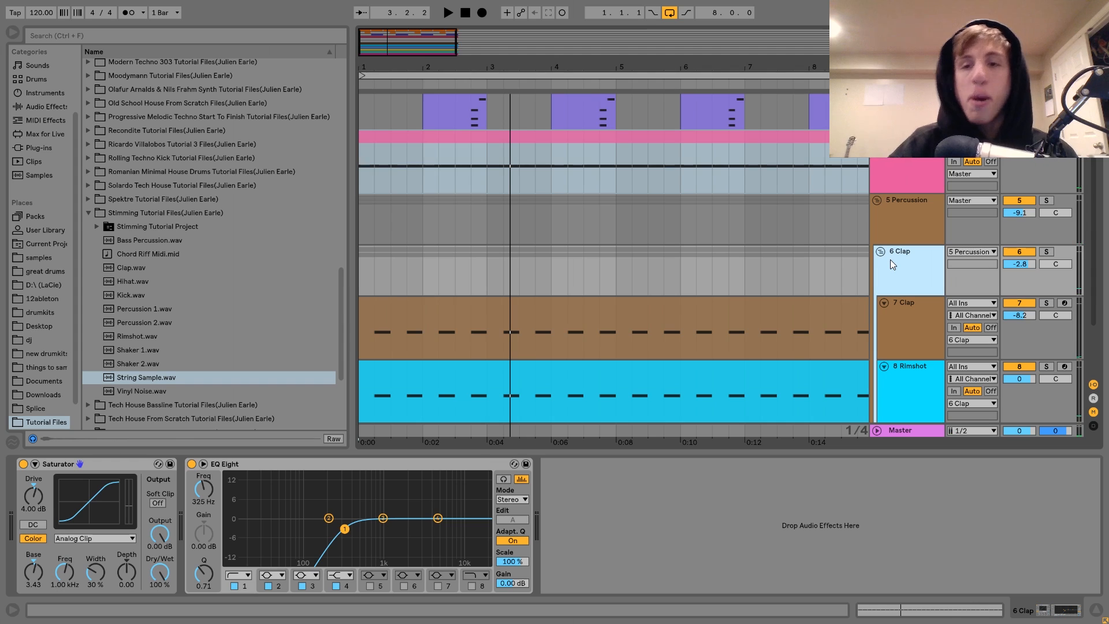
click(1046, 251)
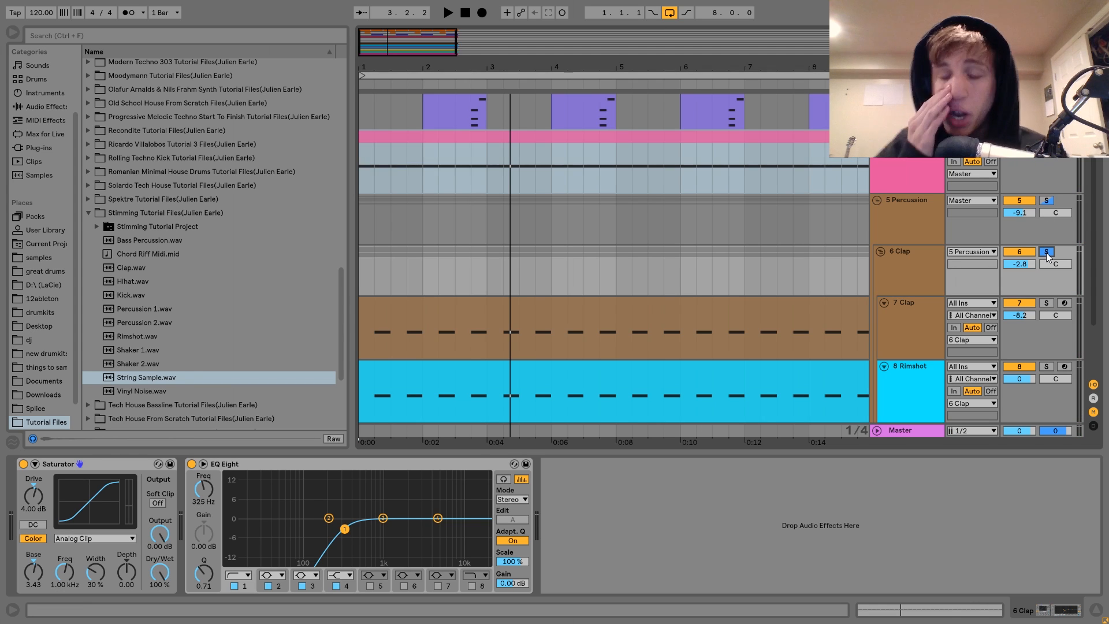
click(924, 225)
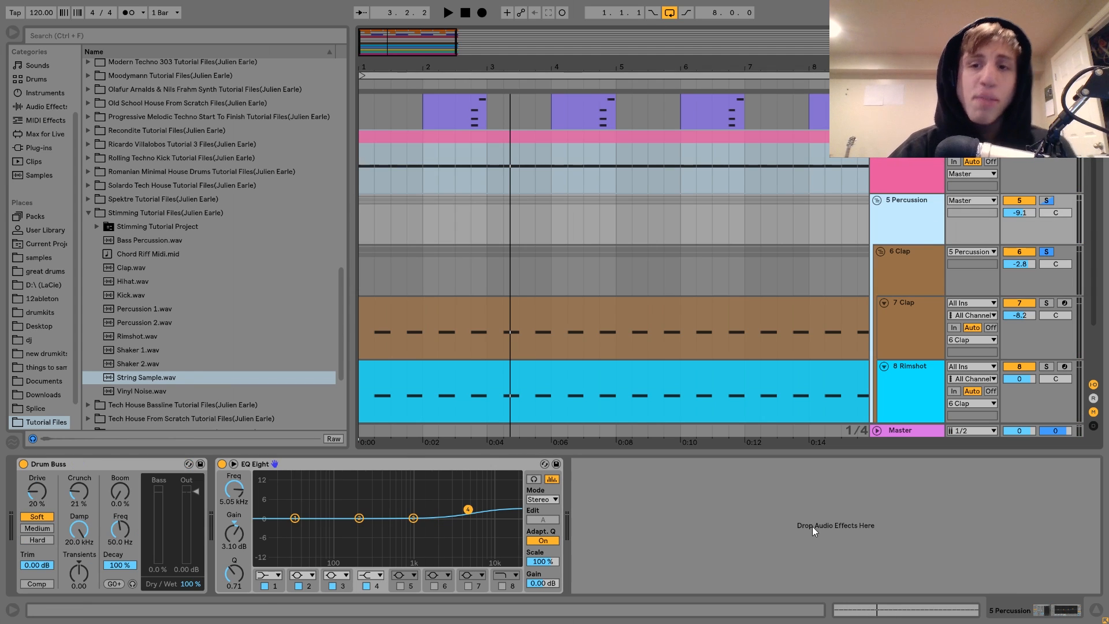
click(909, 270)
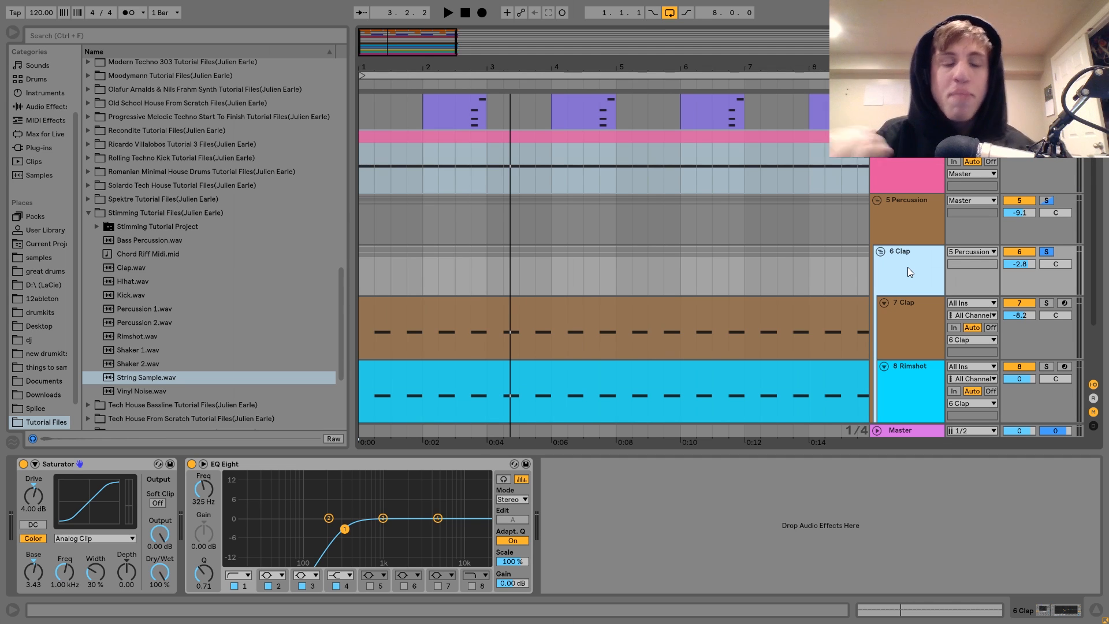
key(space)
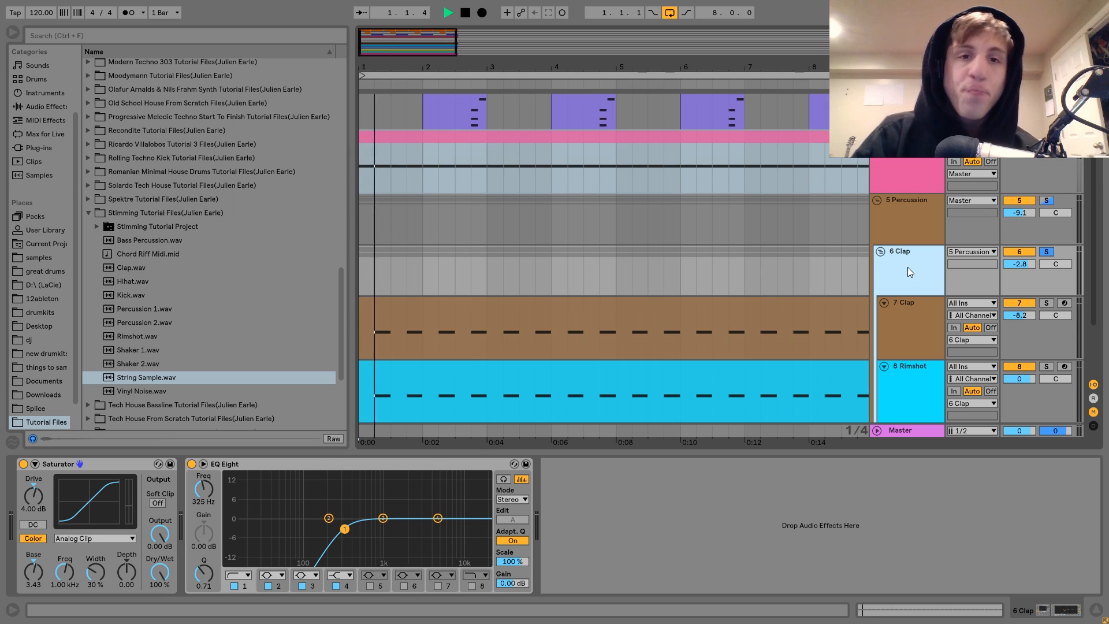
key(space)
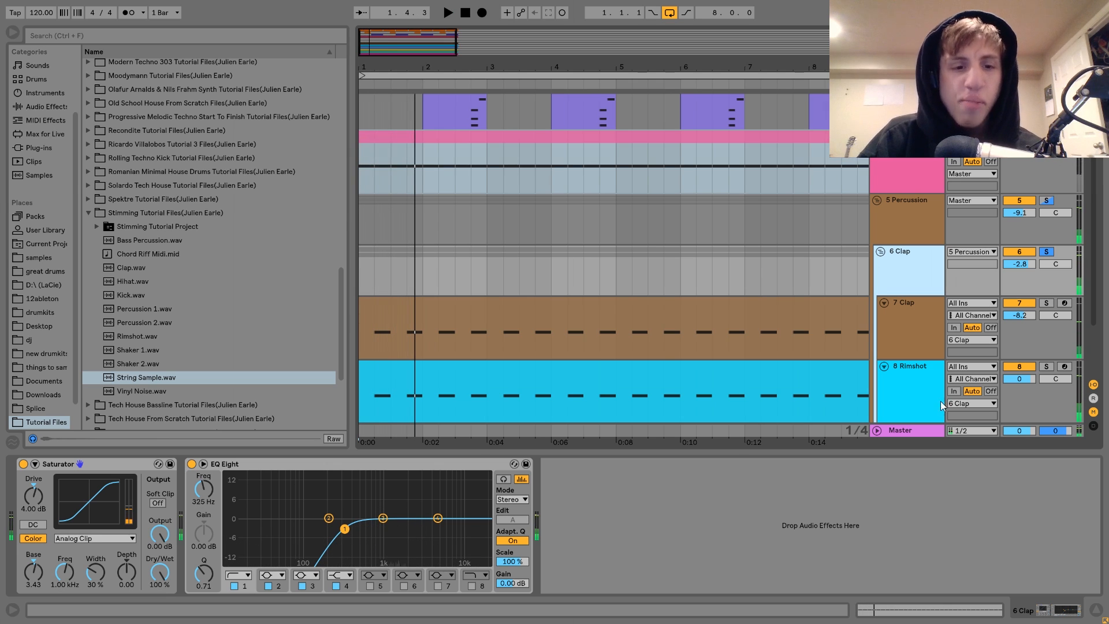
Play the Clap group with its Saturator and EQ Eight both bypassed, and re-enable both effects.
click(192, 464)
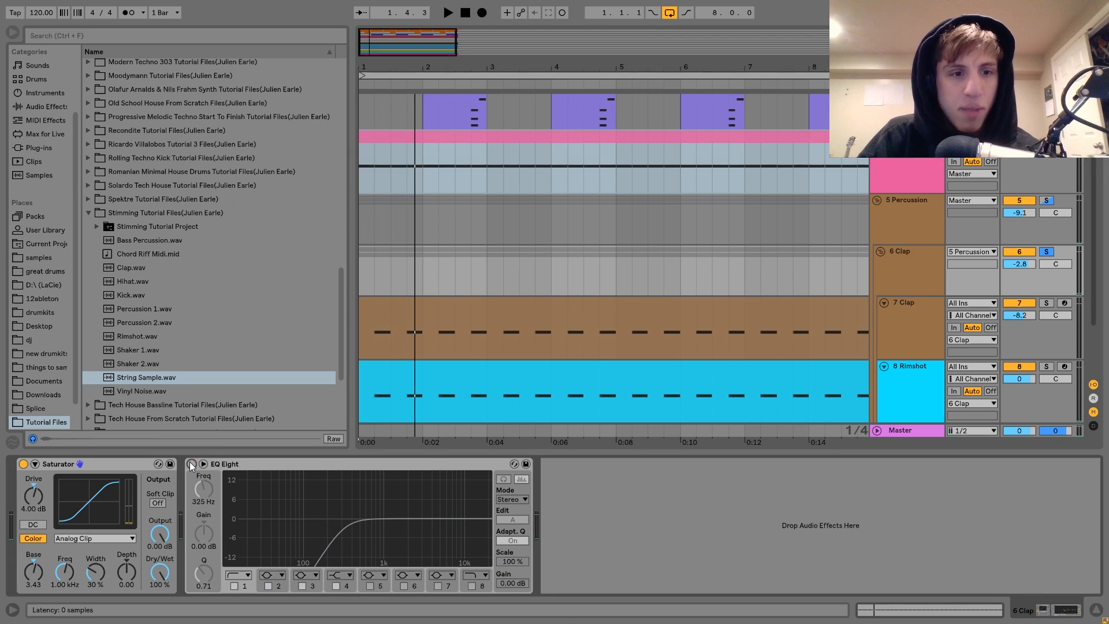
click(22, 463)
key(space)
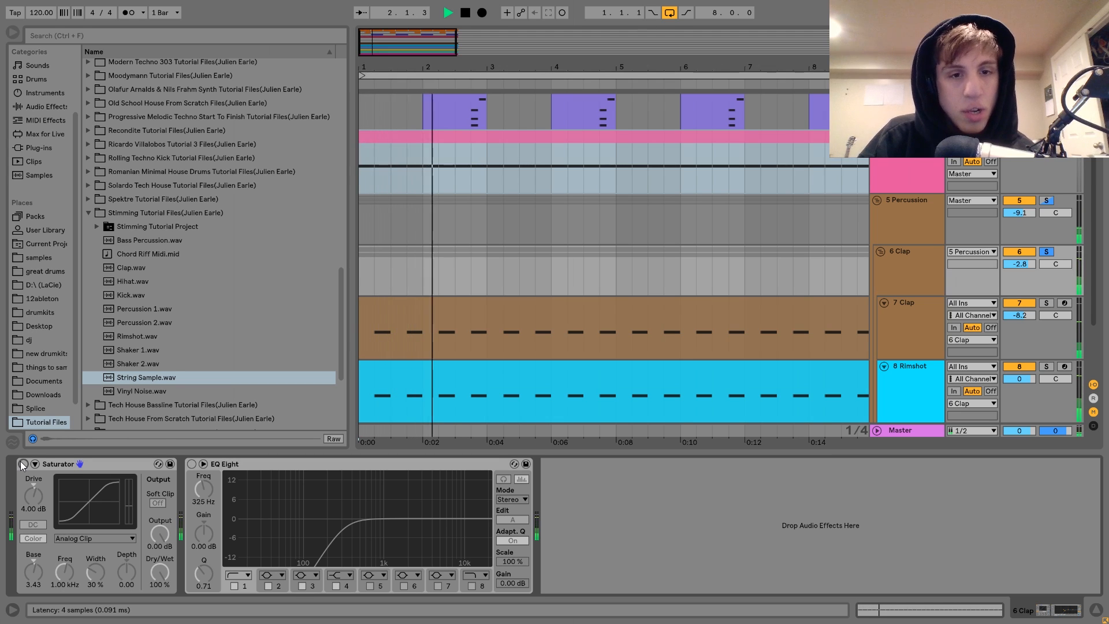
key(space)
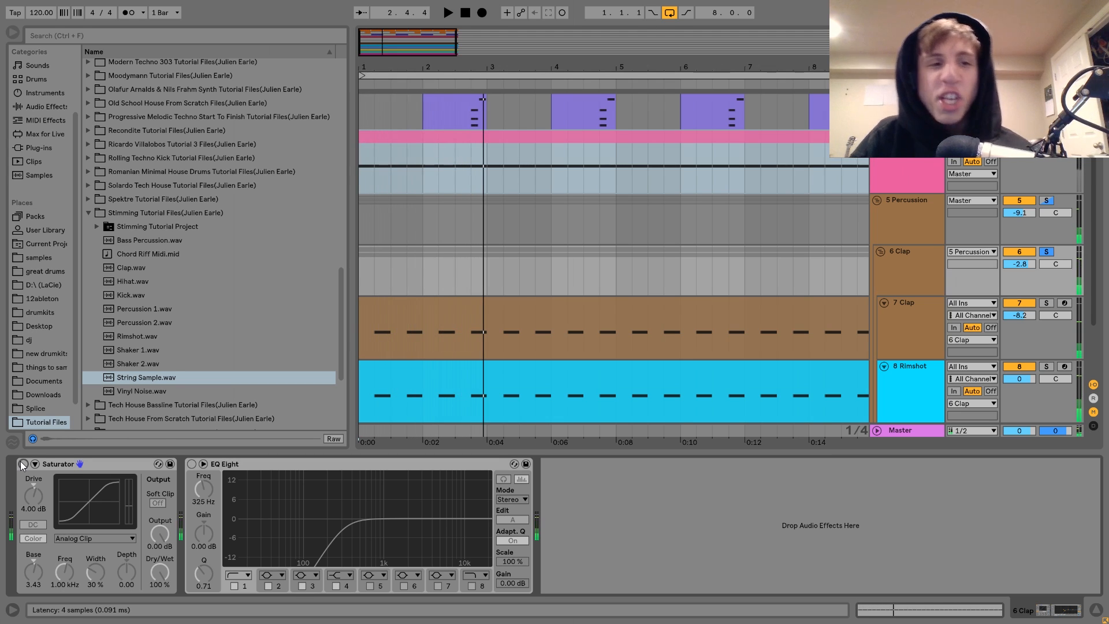
click(23, 463)
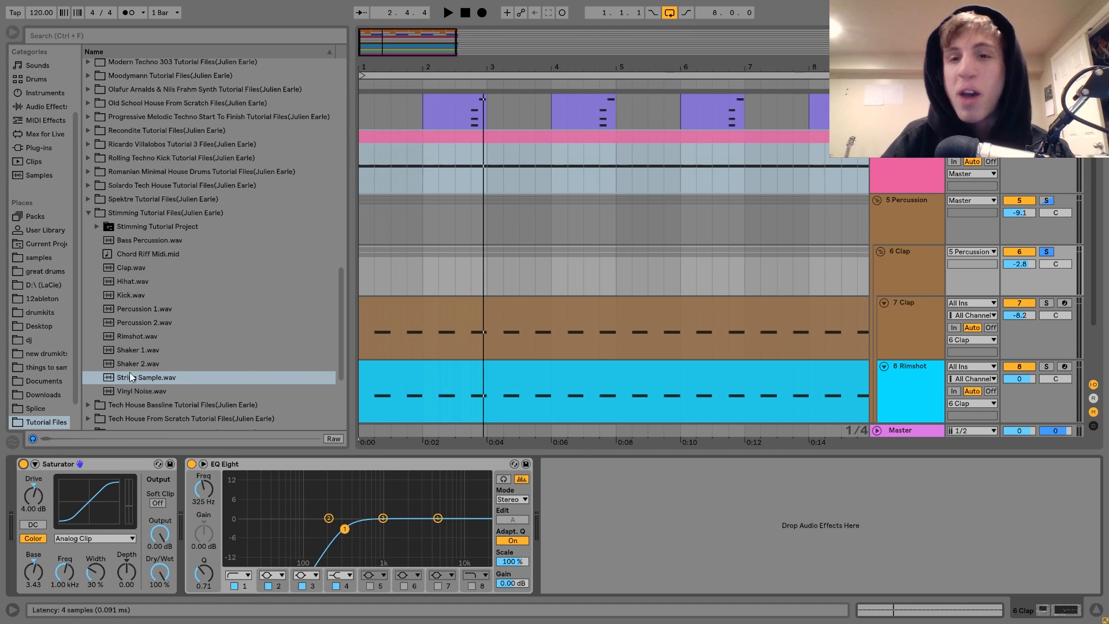
View the Kick track's effects, return to the Clap group and compare its sound with the Saturator bypassed and enabled.
click(924, 182)
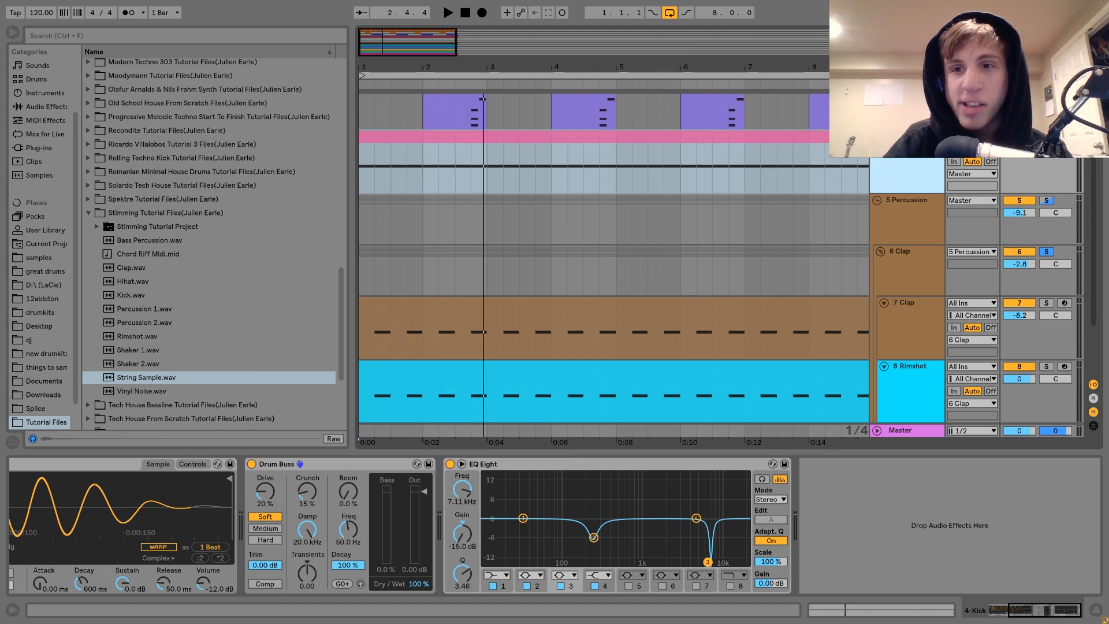
click(906, 275)
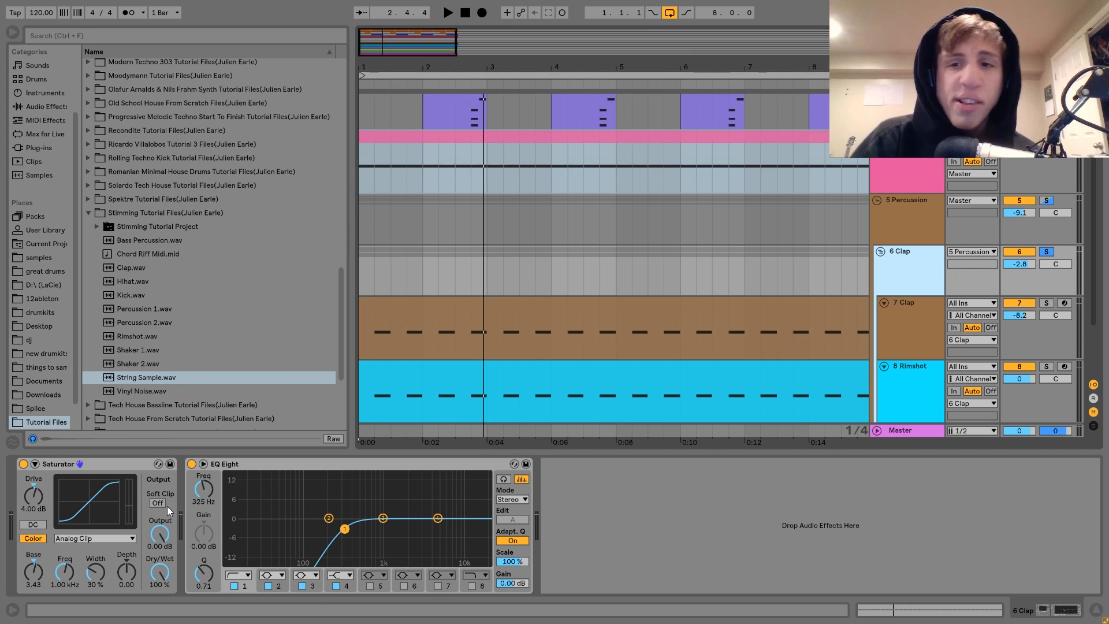
click(23, 464)
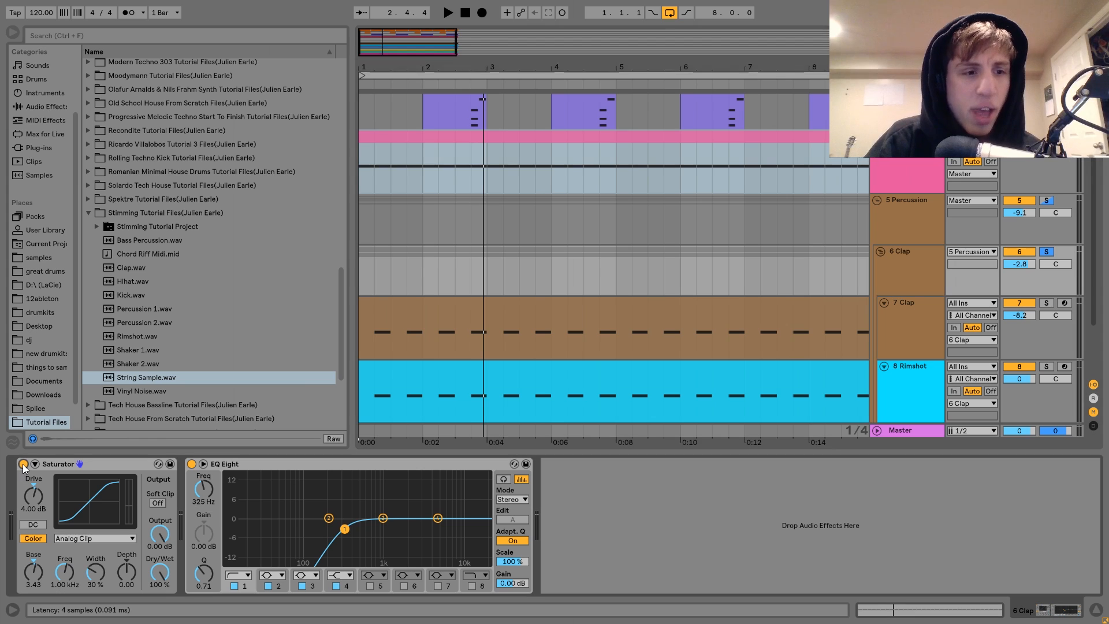
key(space)
click(24, 464)
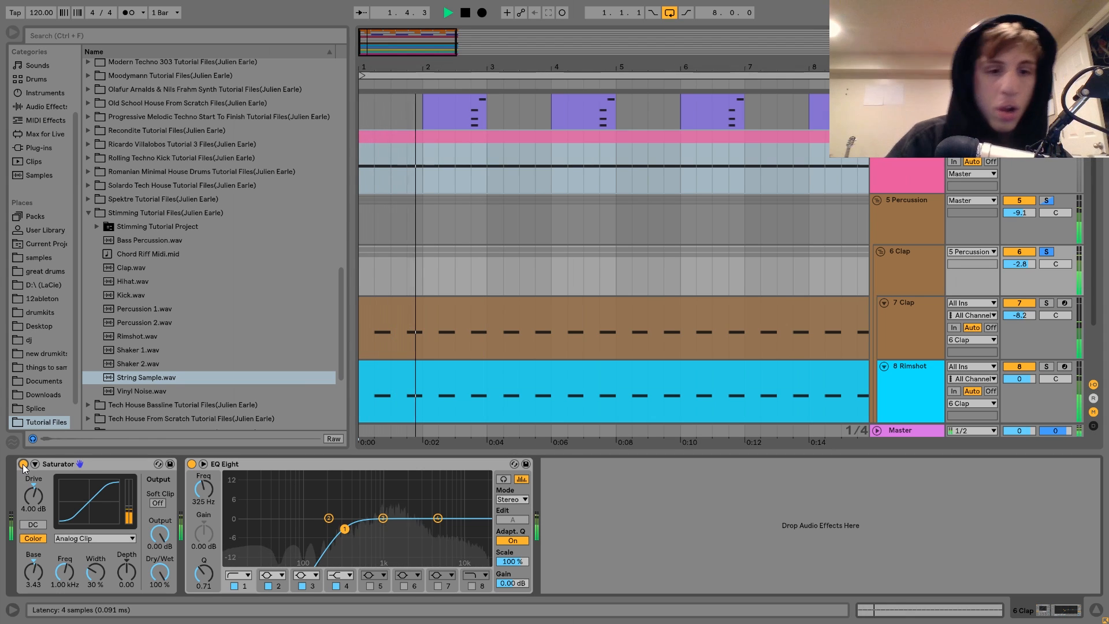
key(space)
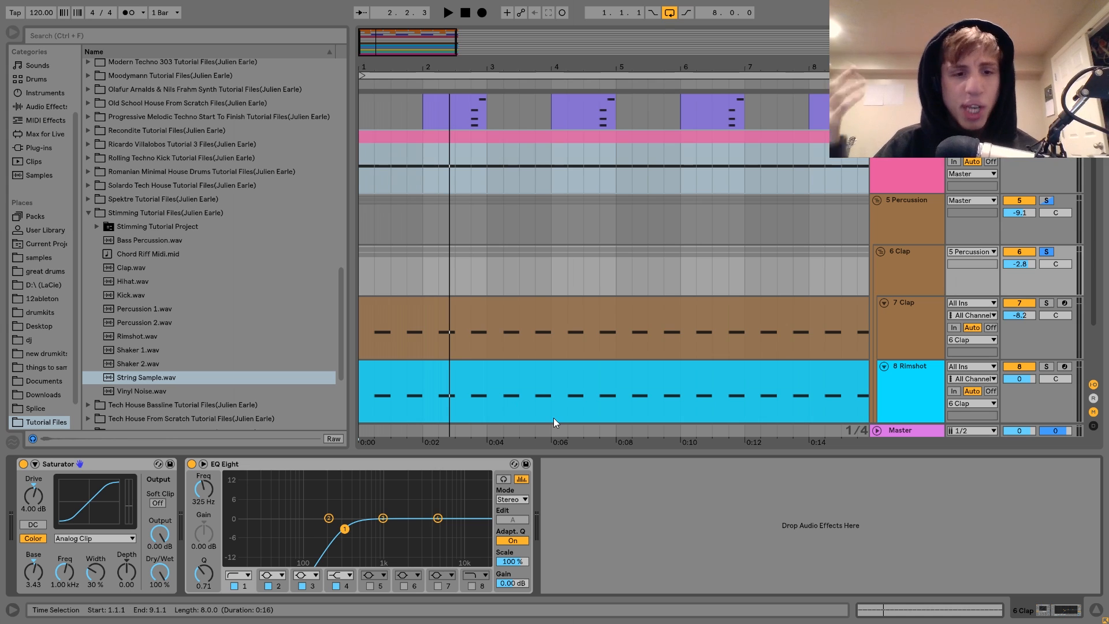
Play the soloed clap and toggle the Clap group's EQ Eight off and on to compare its low cut.
key(space)
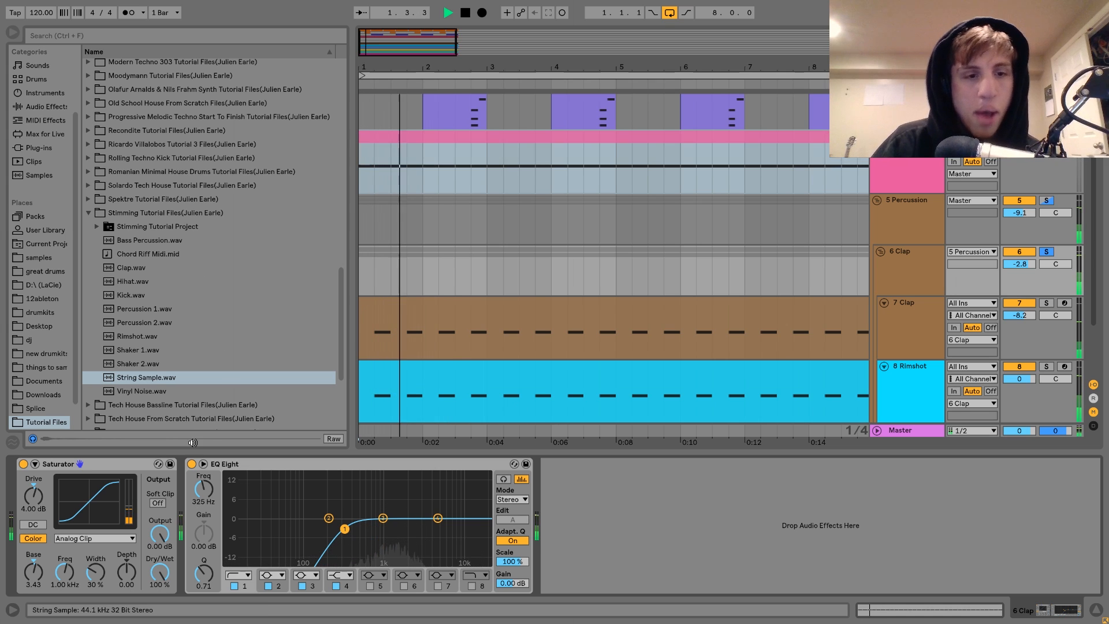
click(192, 464)
click(192, 464)
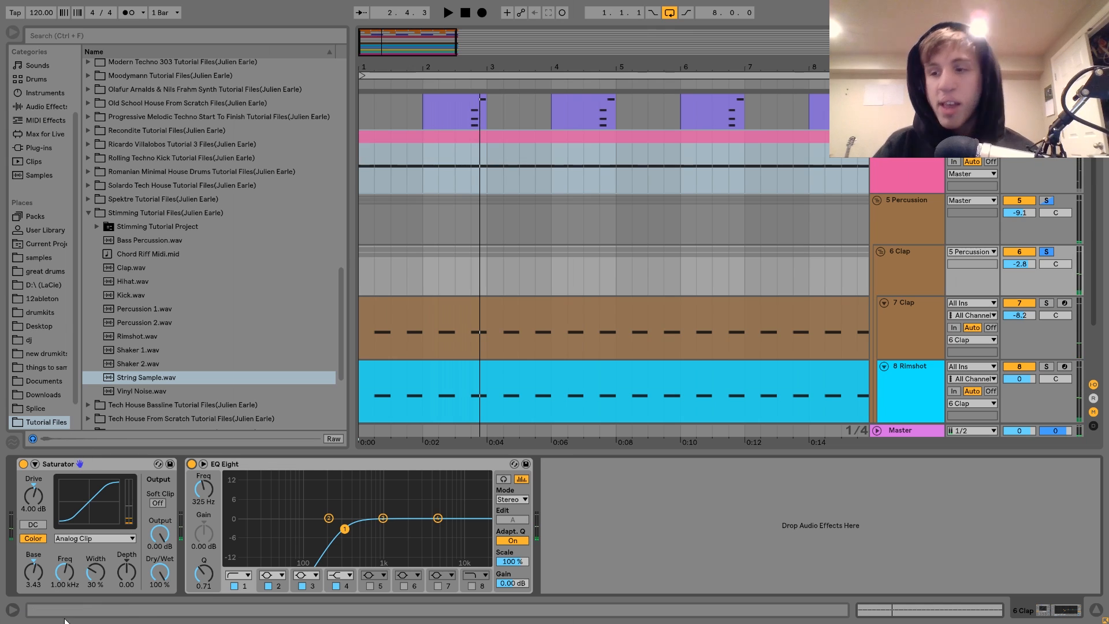
Unfold the Hihat track to show its Reverb, solo it and play the hi-hat pattern alone.
scroll(470, 336, down, 3)
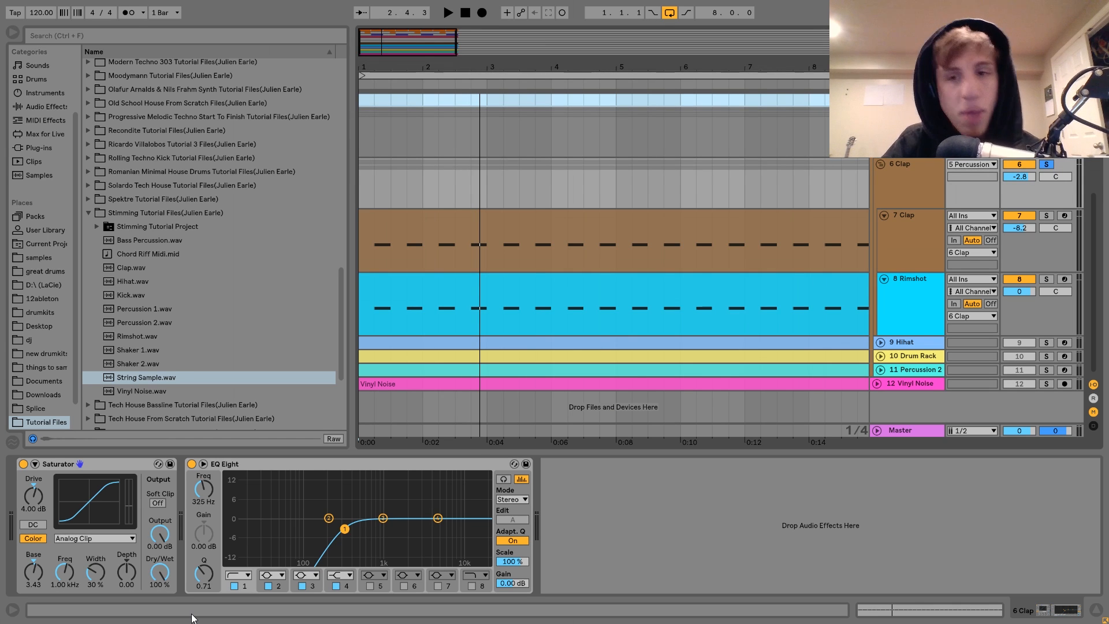
click(897, 345)
click(880, 342)
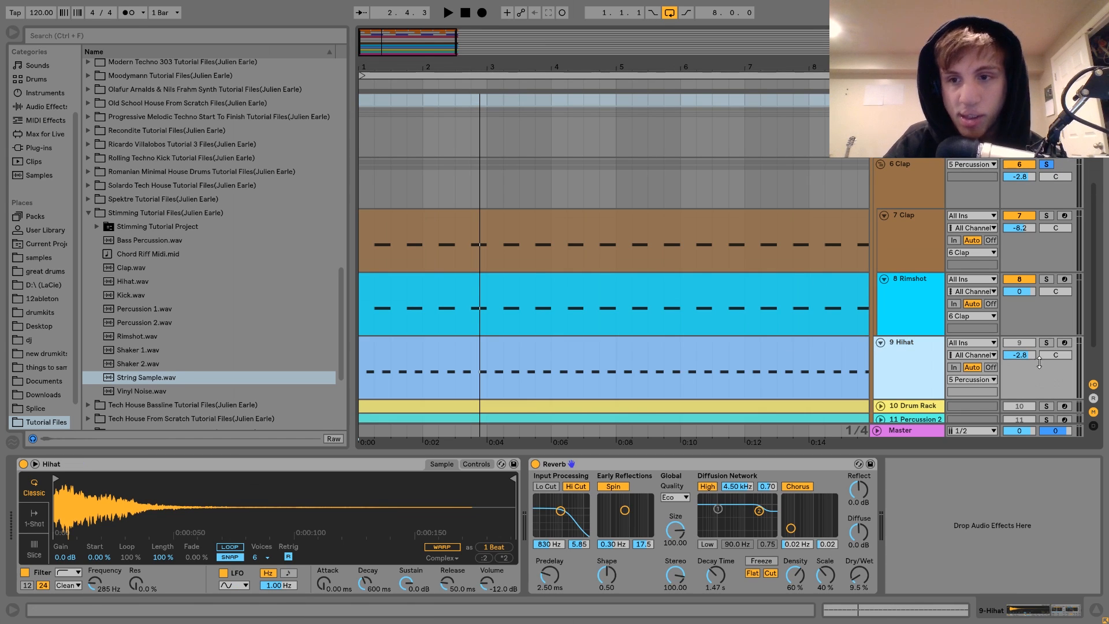
click(1047, 342)
key(space)
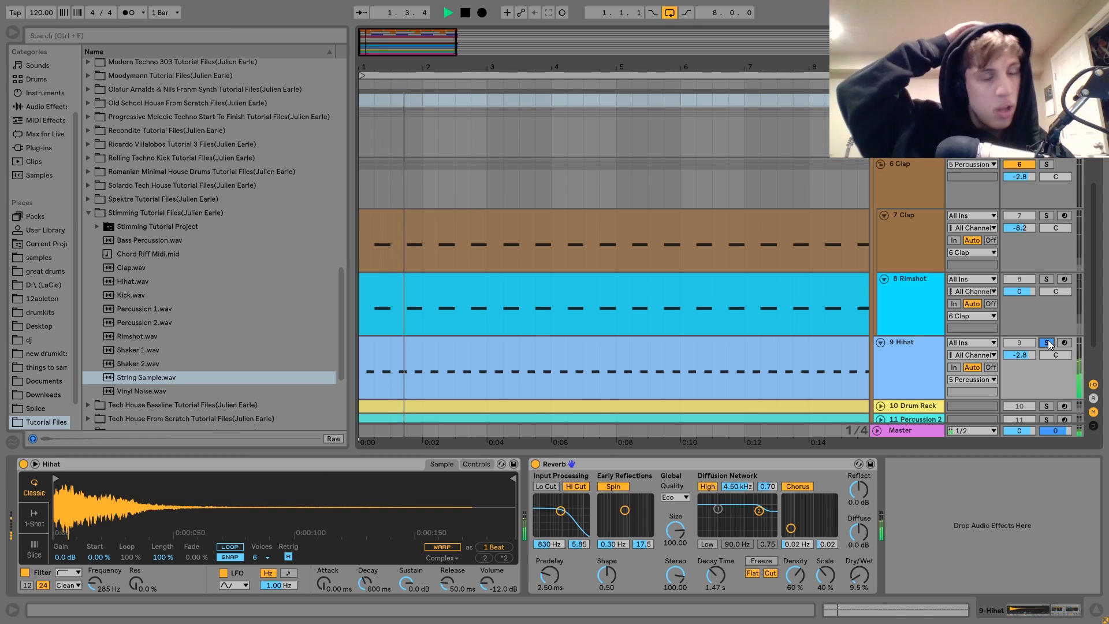
key(space)
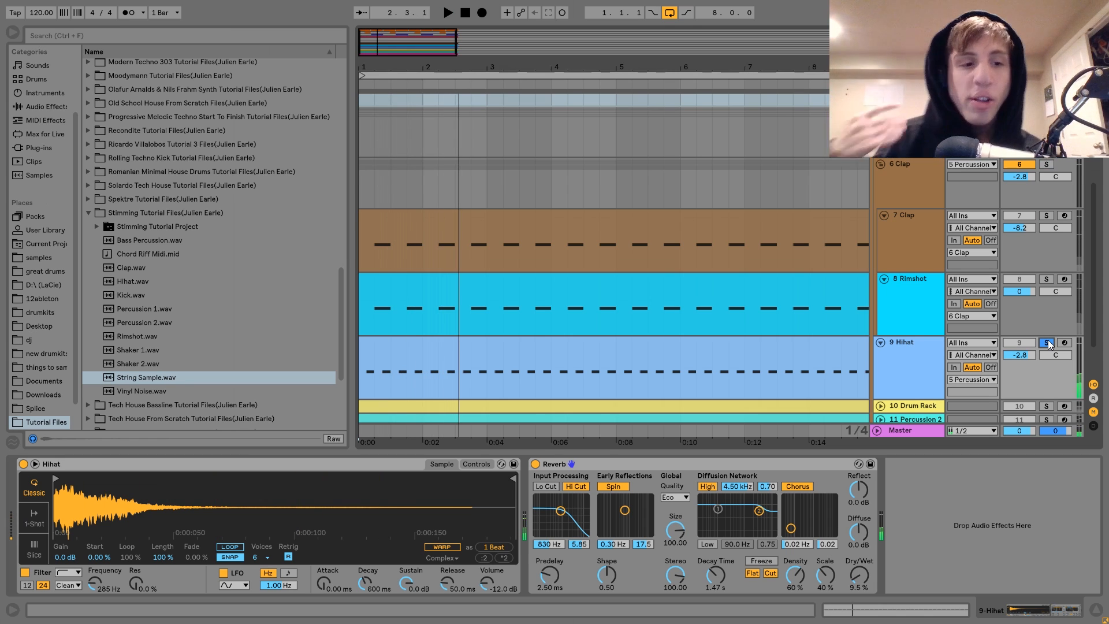
Point out Hihat.wav in the sample browser and play the hi-hat soloed and within the full mix.
click(213, 276)
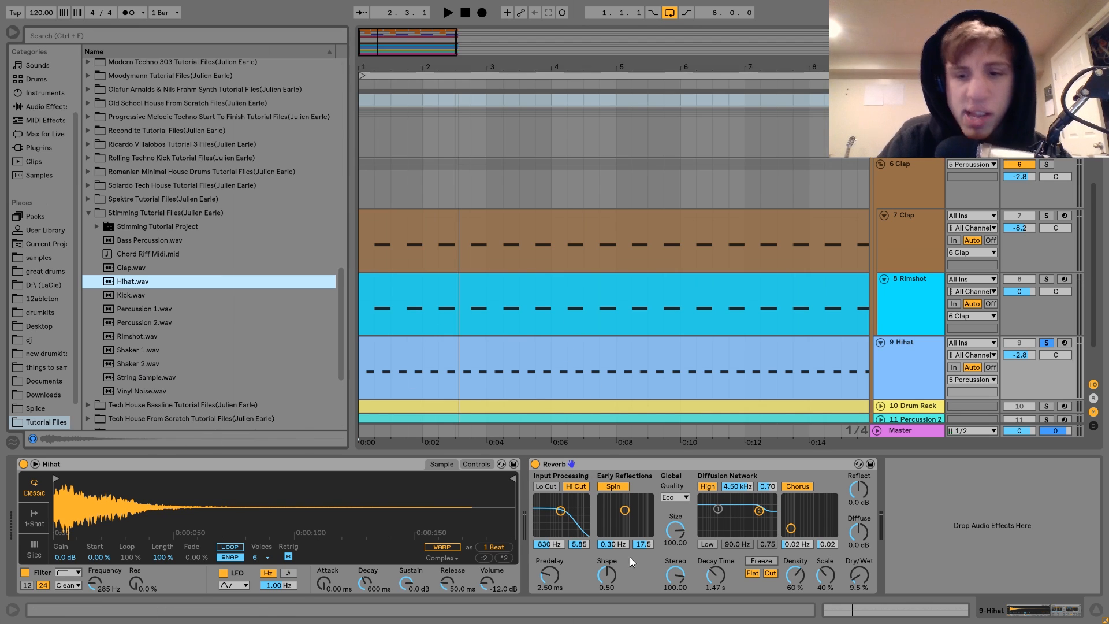
key(space)
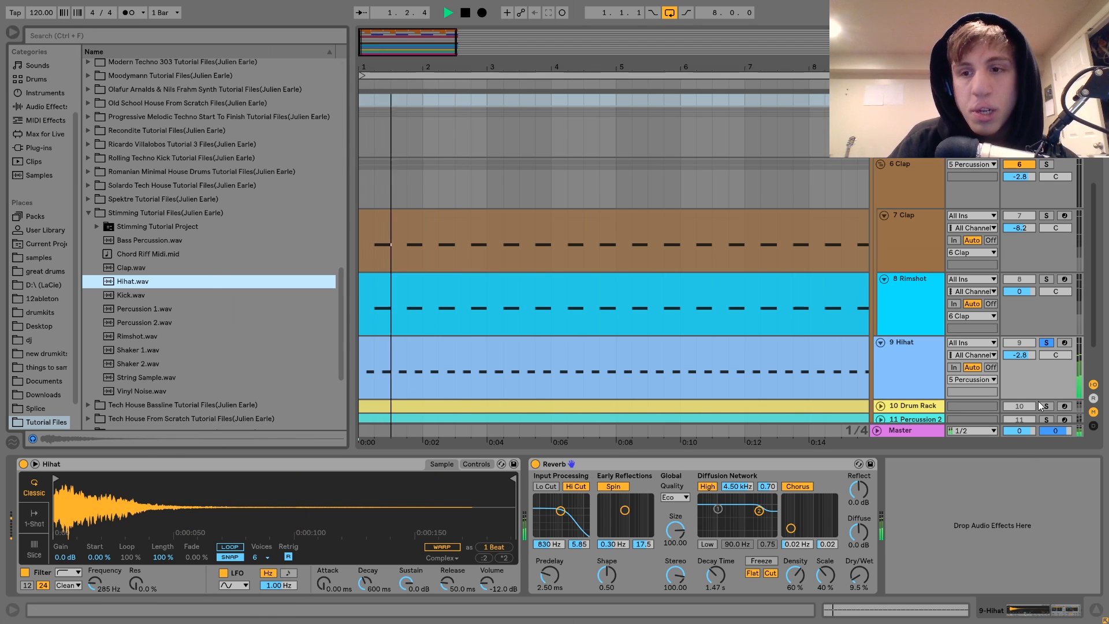
click(1046, 342)
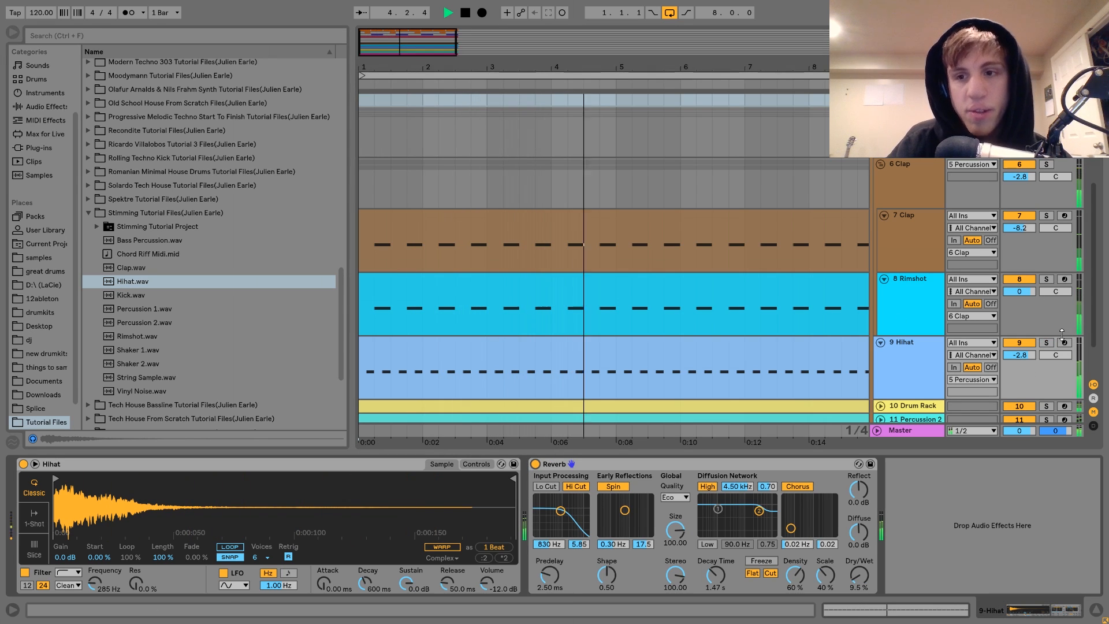
click(1046, 343)
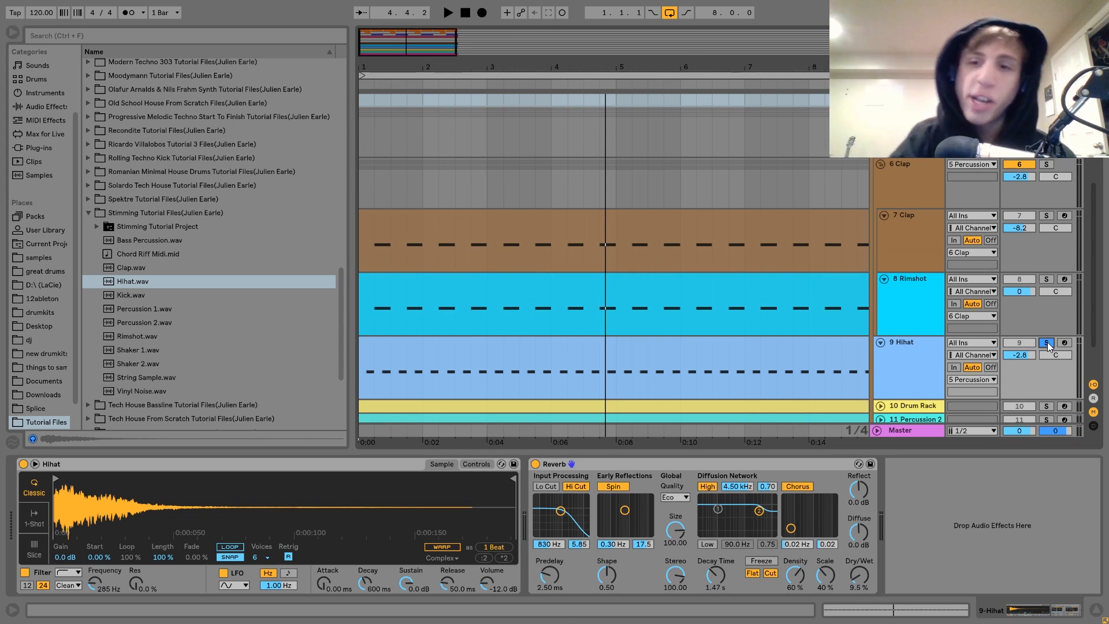
Select the Hihat clip, show the whole eight-bar loop and play the soloed hi-hat from the start.
click(897, 361)
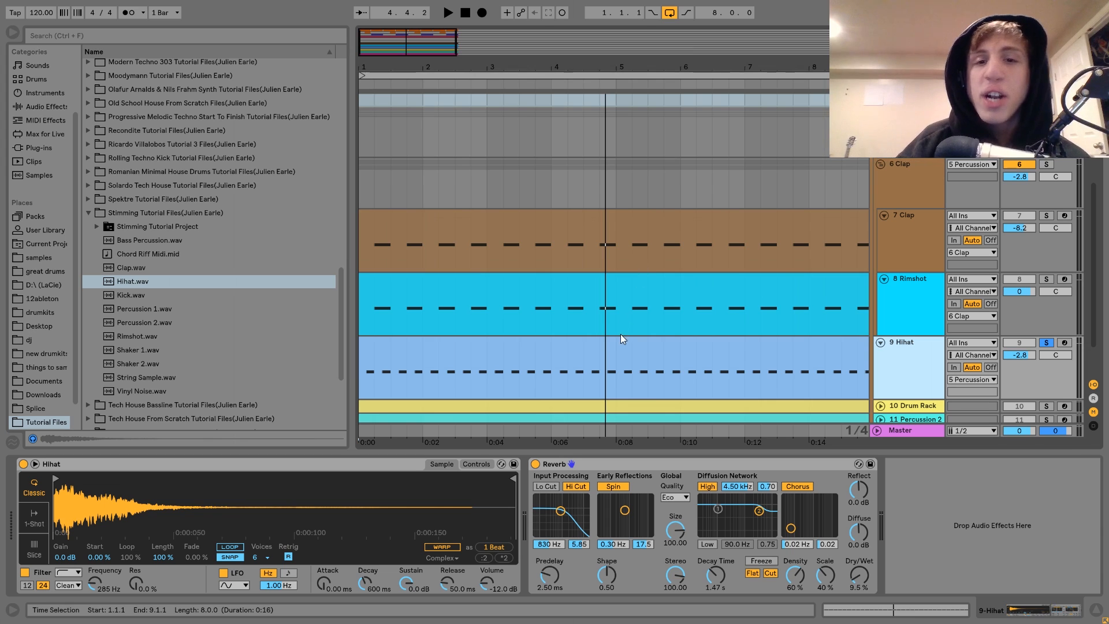
click(594, 354)
drag(499, 74, 498, 71)
key(space)
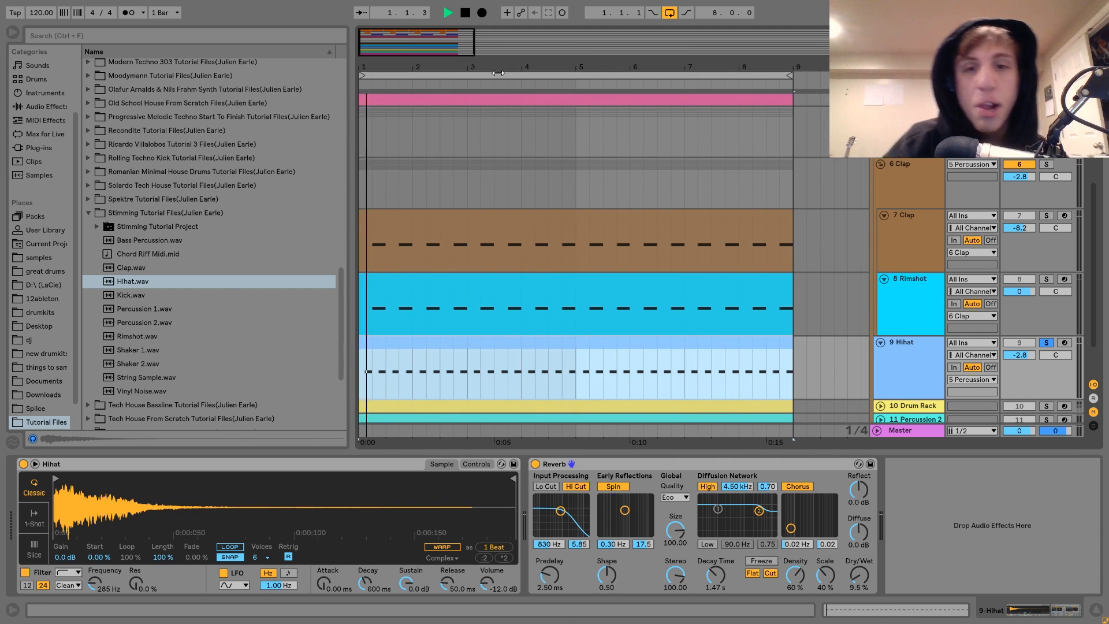
Switch the solo to the Clap group and back to the Hihat during playback to compare their rhythms.
click(1051, 164)
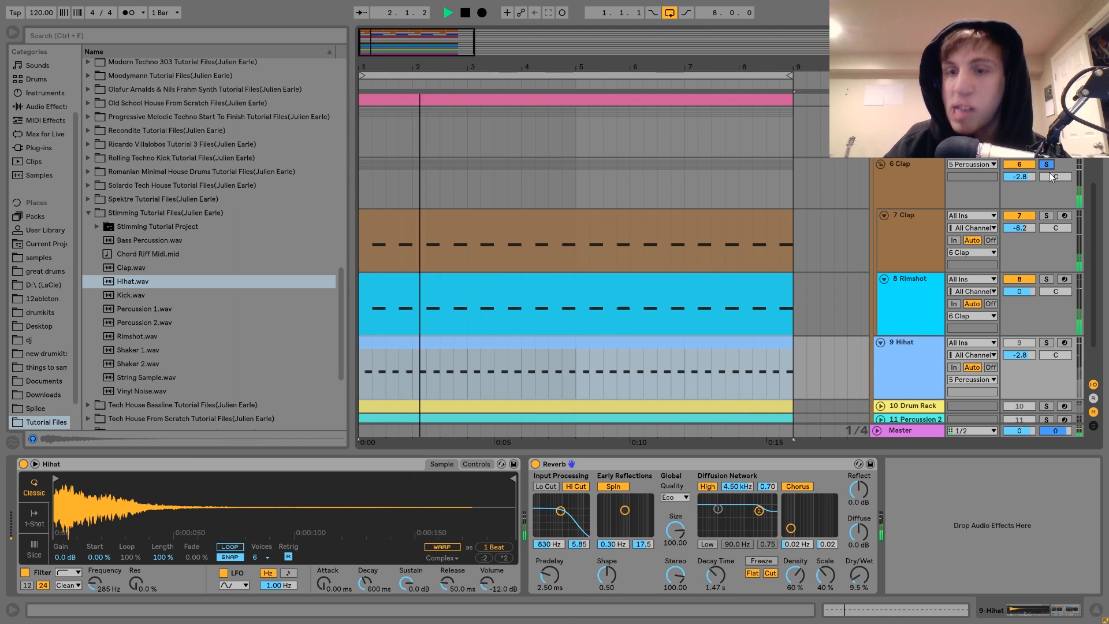
click(1046, 343)
scroll(1048, 341, down, 1)
key(space)
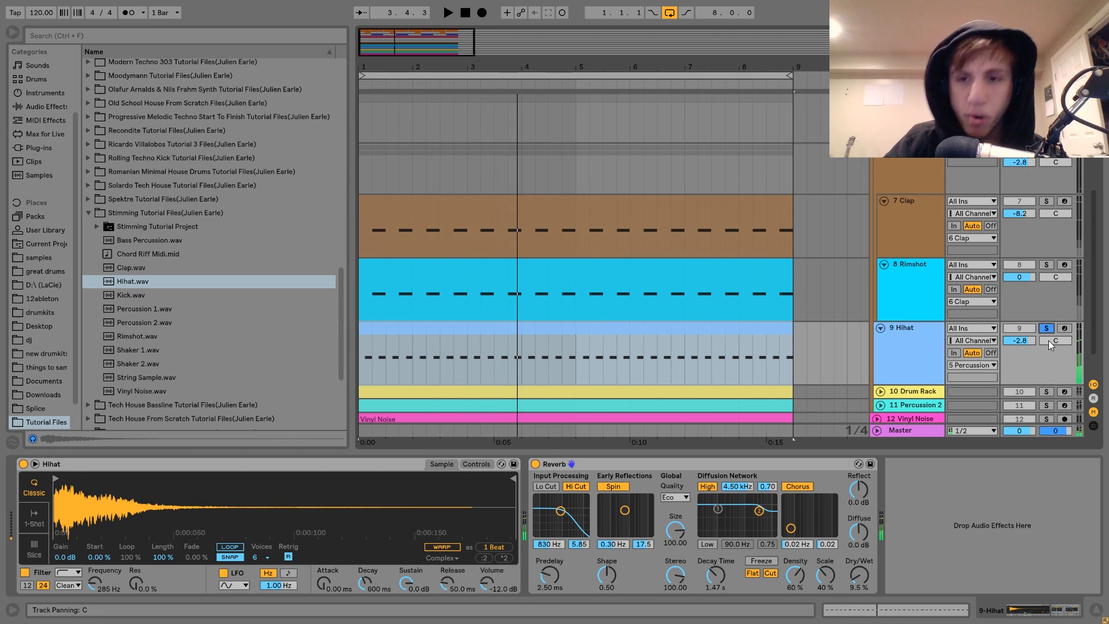
Solo the Drum Rack track, unfold it to show its note pattern and play it alone.
scroll(1048, 341, down, 2)
click(1046, 355)
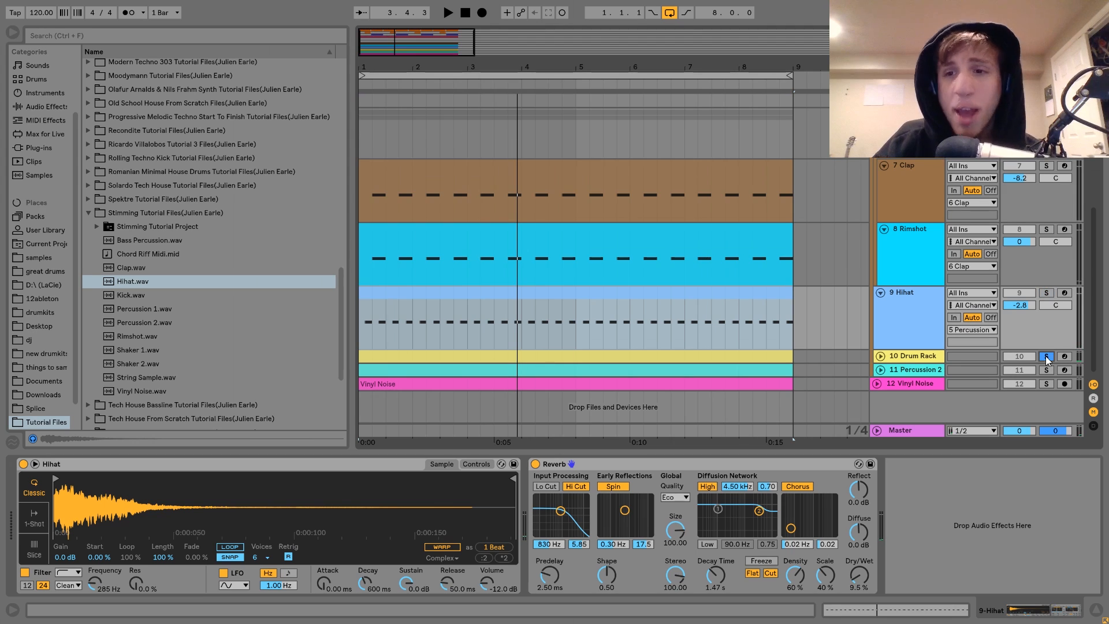
click(896, 356)
click(880, 356)
key(space)
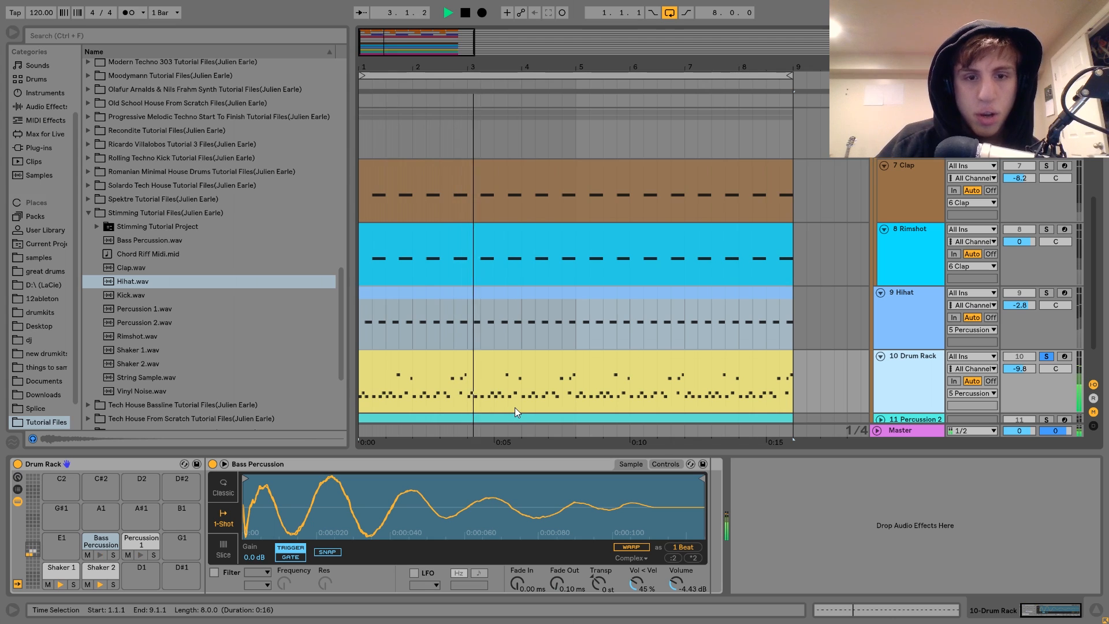
key(space)
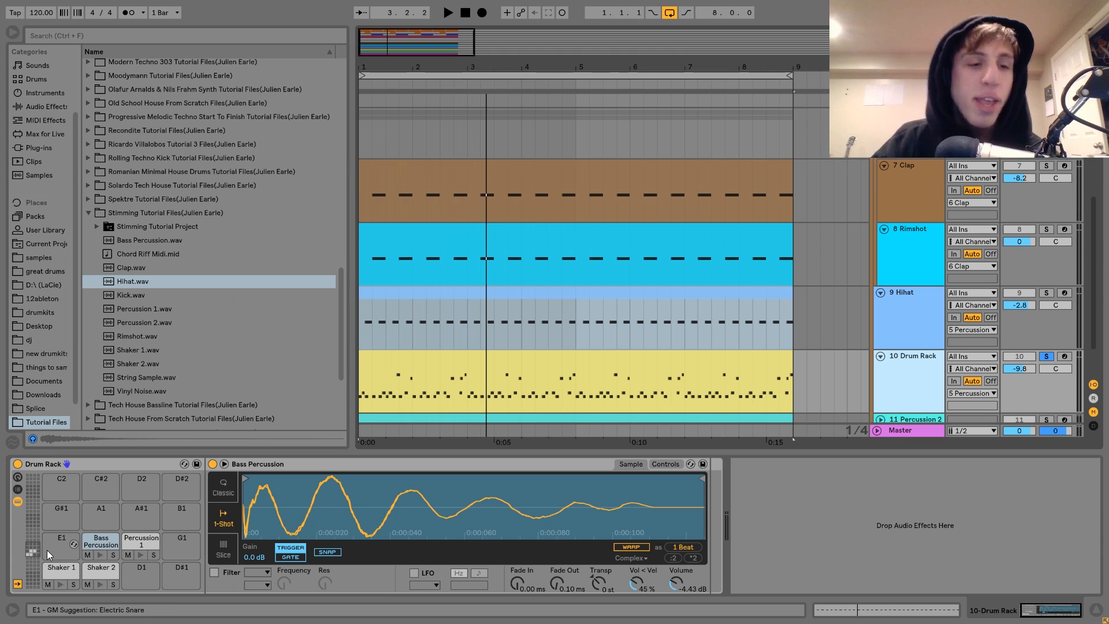
Show the Shaker 1, Shaker 2, Bass Percussion and Percussion 1 samples in the Drum Rack and play the pattern briefly.
click(54, 570)
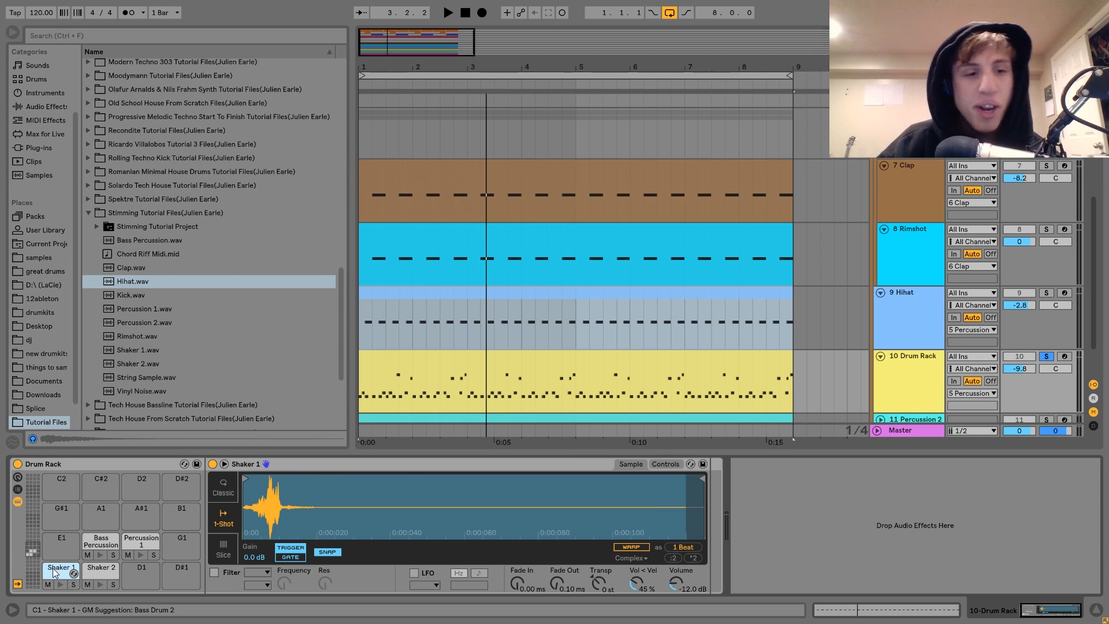
click(97, 573)
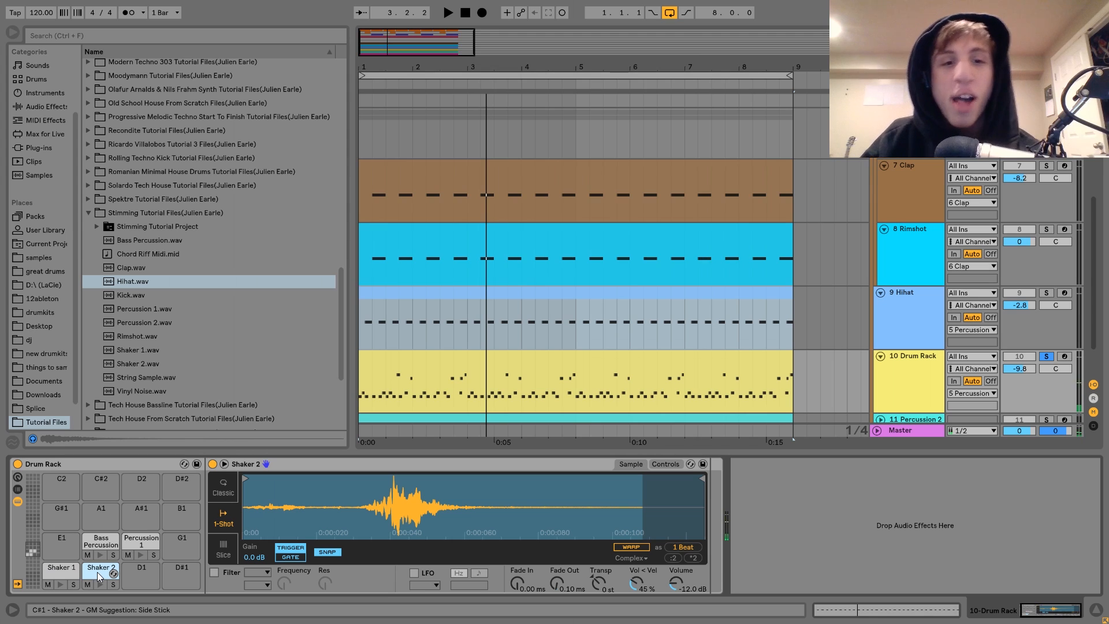
key(space)
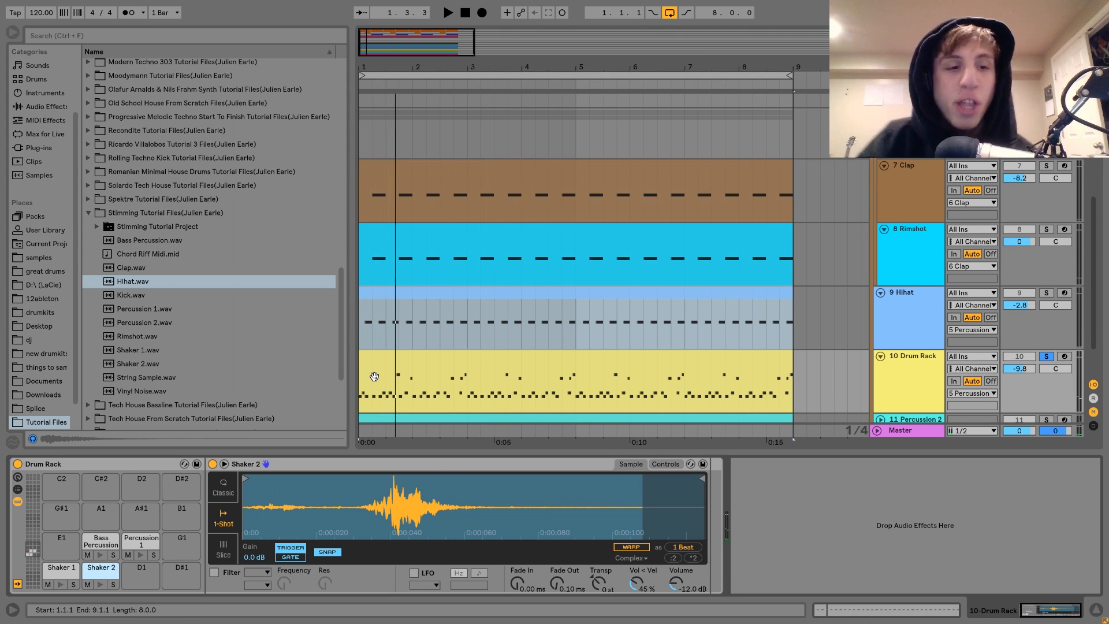
click(98, 540)
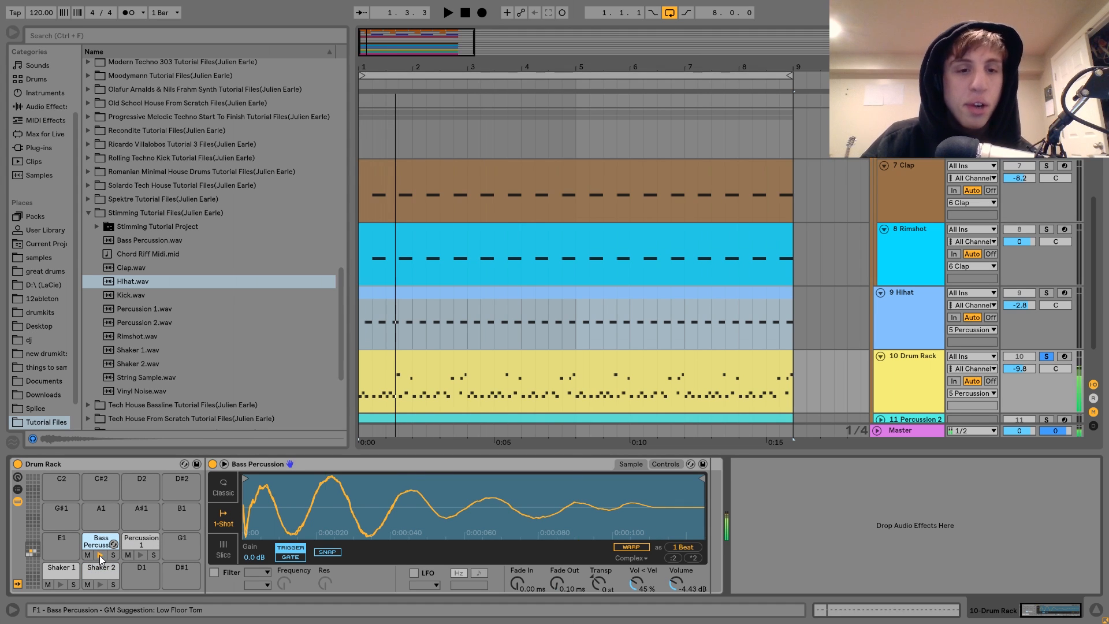
click(139, 542)
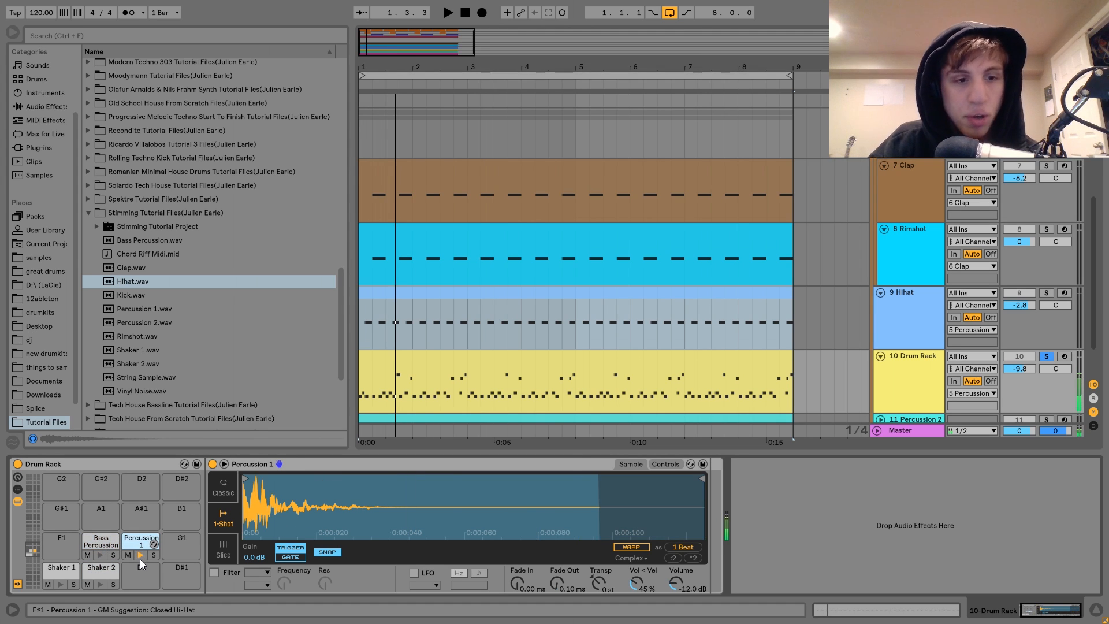
Play the soloed Drum Rack pattern from position 1.4.1.
click(401, 394)
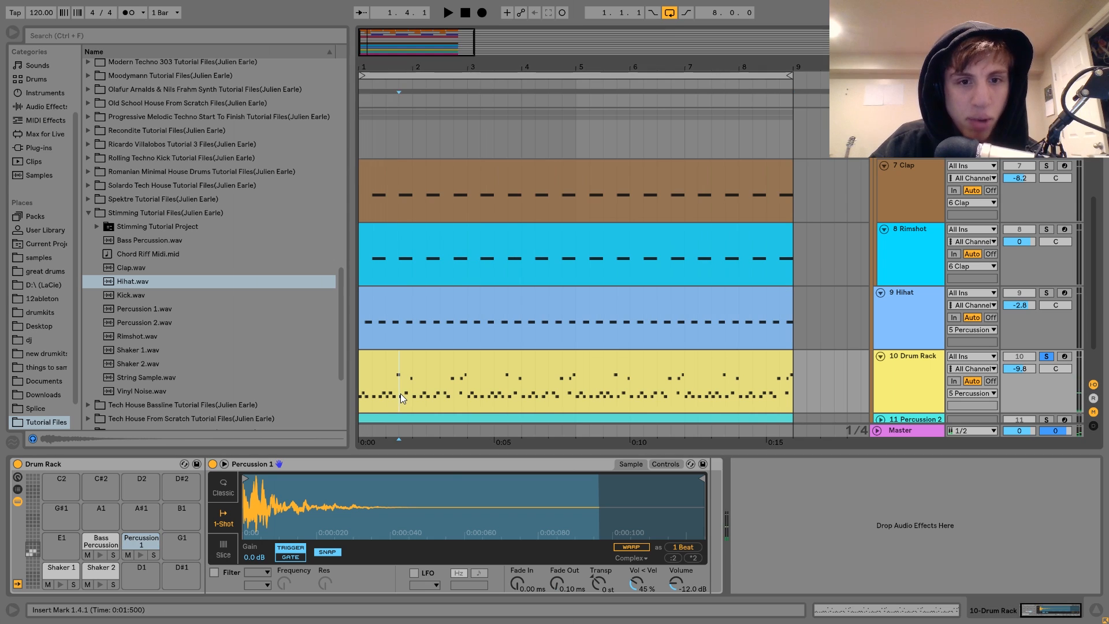
key(space)
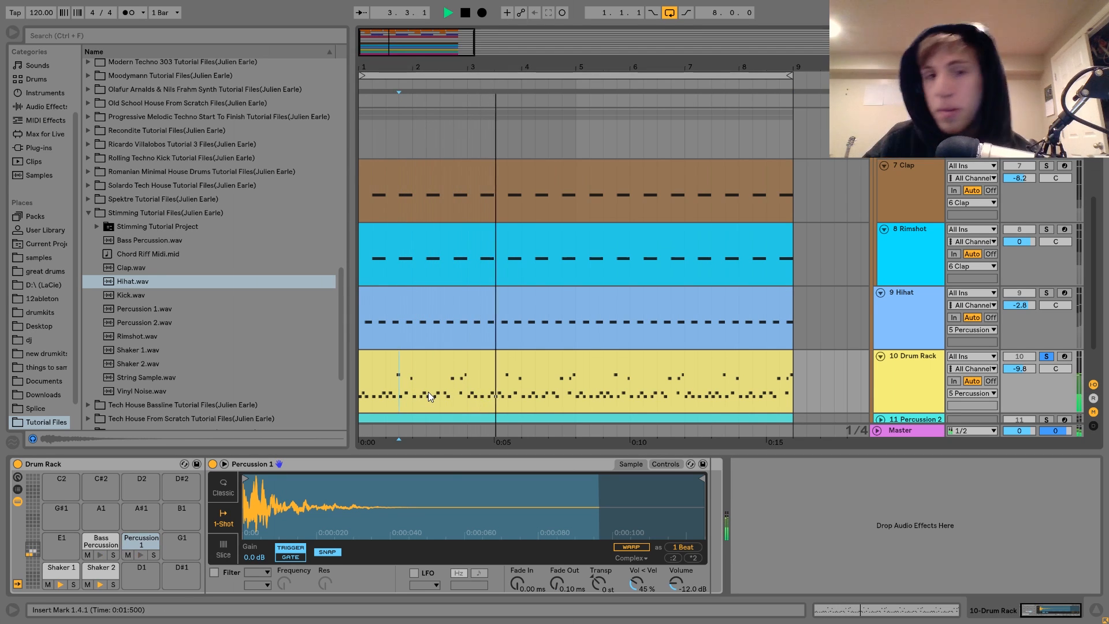
key(space)
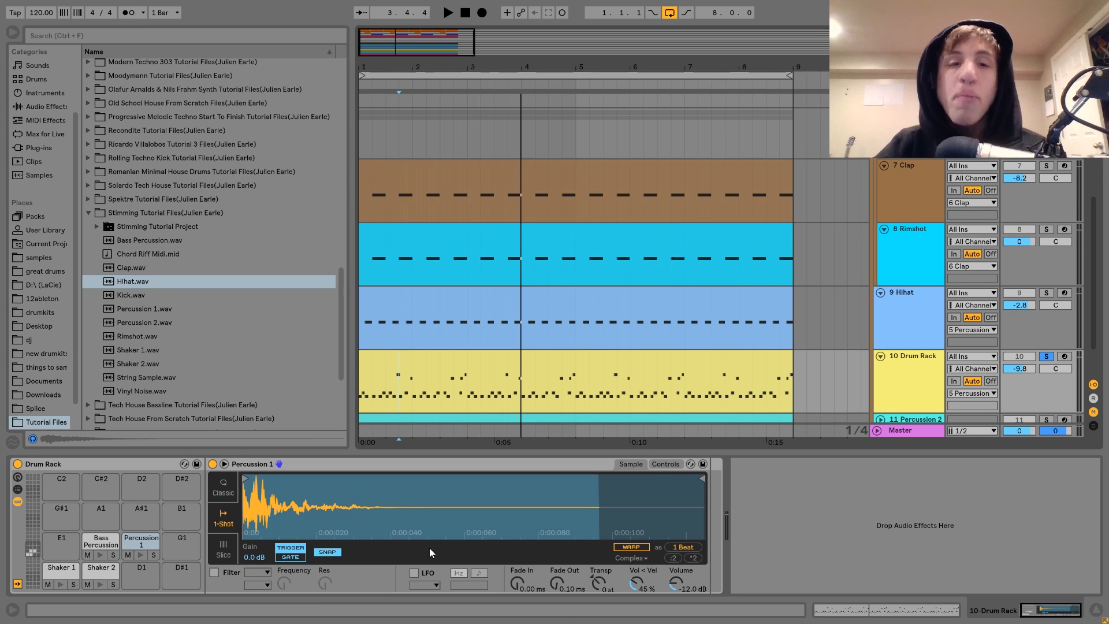
key(space)
Open the Drum Rack clip's notes and examine the patterns of the two shakers, Bass Percussion and Percussion 1.
click(470, 364)
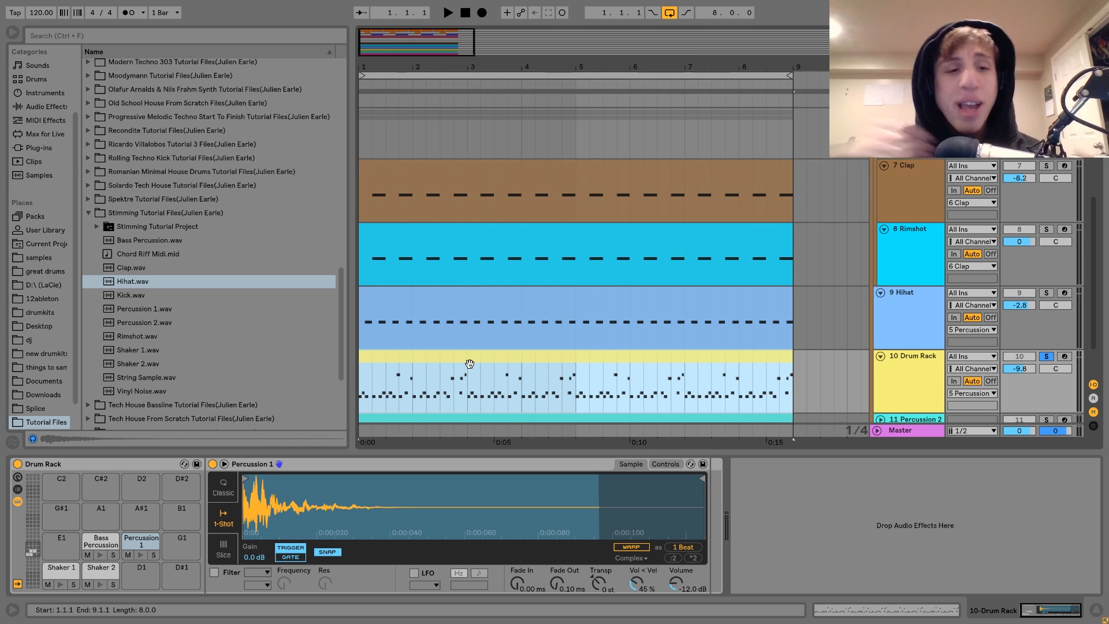
double_click(470, 364)
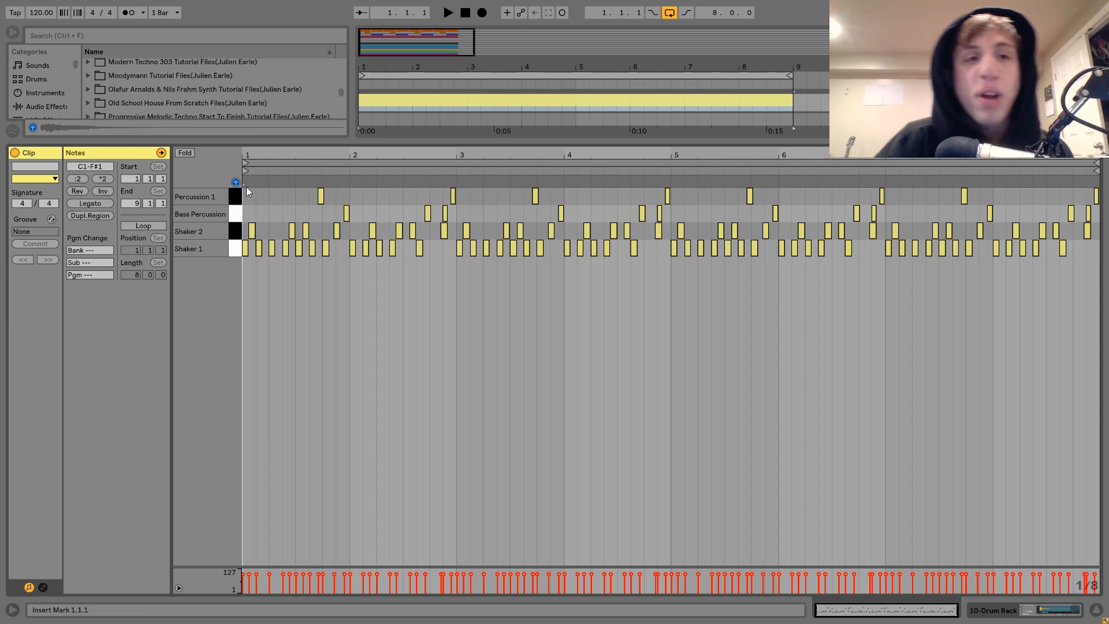
drag(251, 153, 251, 211)
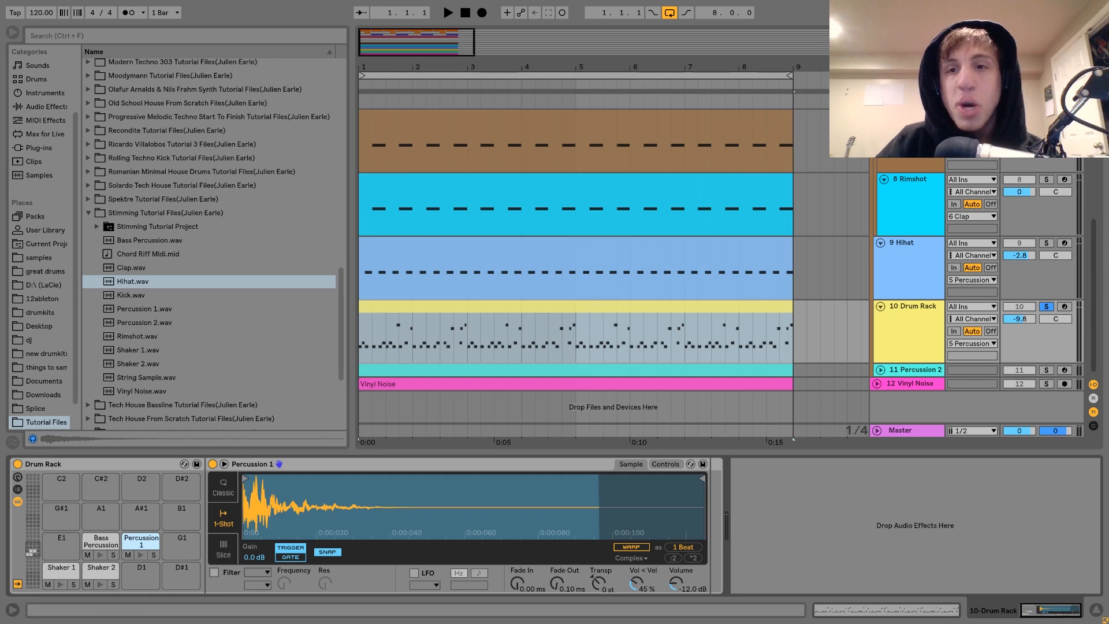
Return to the Drum Rack clip in the arrangement and play it soloed from the start of the loop.
click(646, 307)
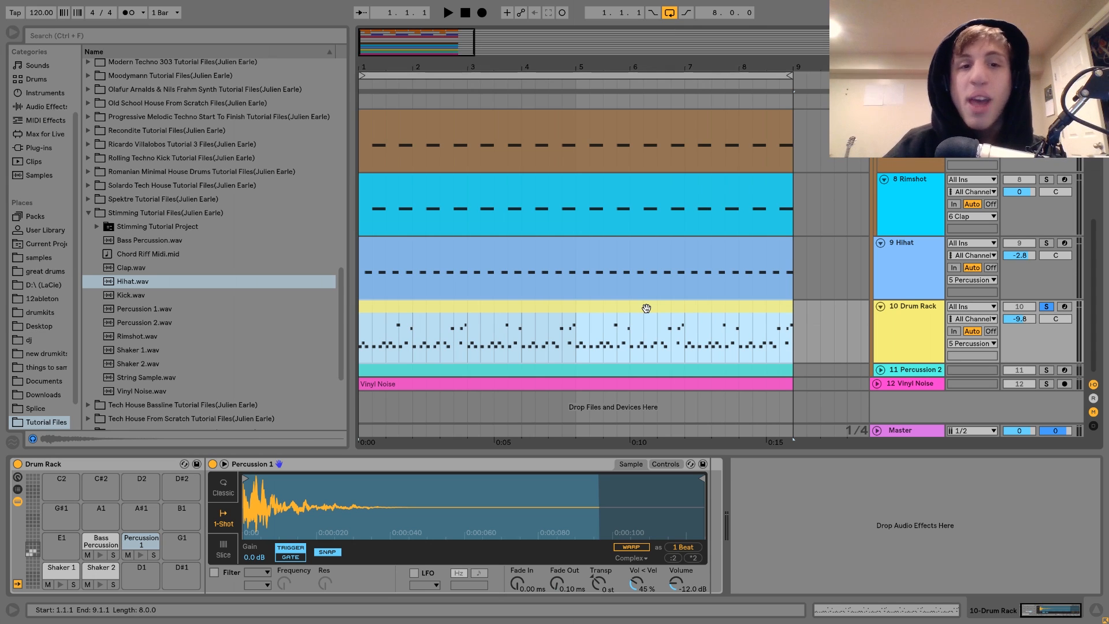
key(space)
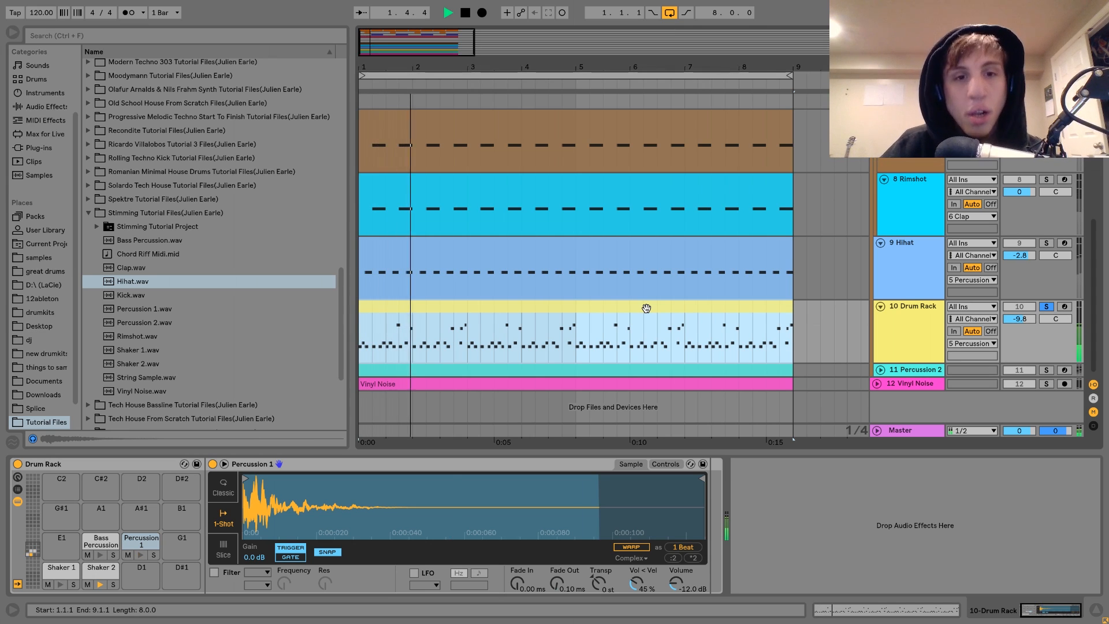
key(space)
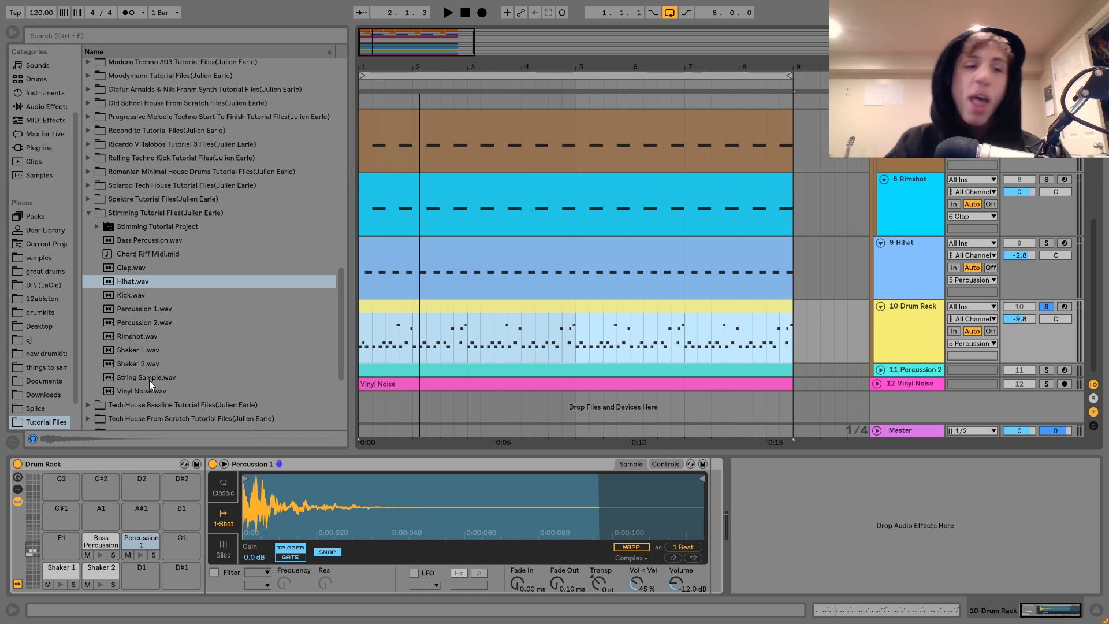
Show the Bass Percussion sample, unsolo the Drum Rack track and play the full mix while looking over all tracks.
click(95, 540)
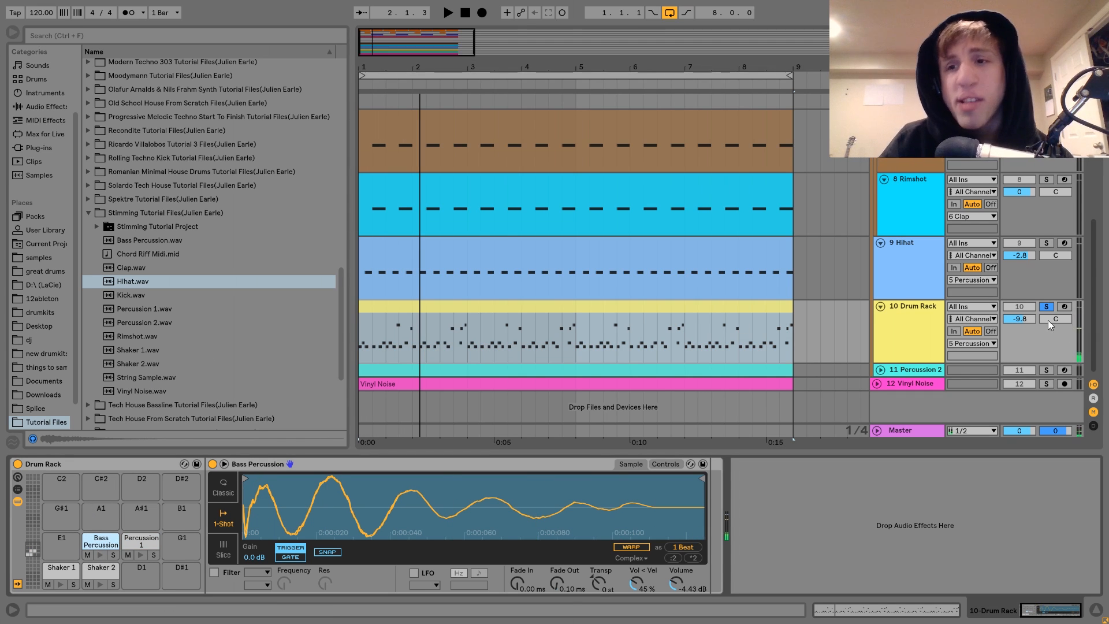
scroll(1052, 305, up, 6)
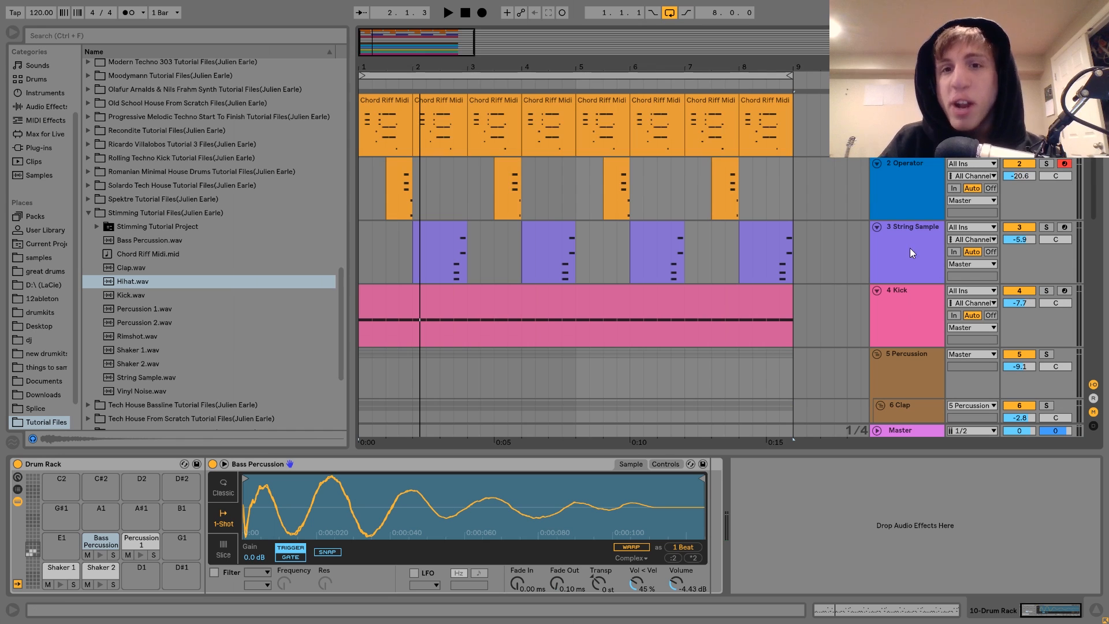
scroll(918, 250, down, 4)
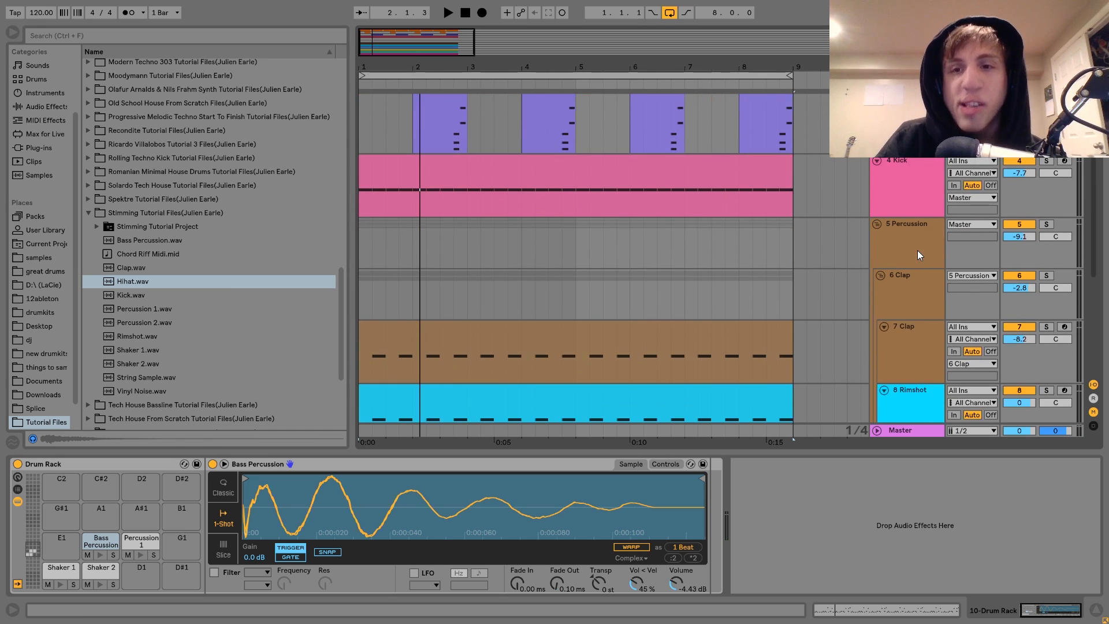
scroll(917, 251, up, 4)
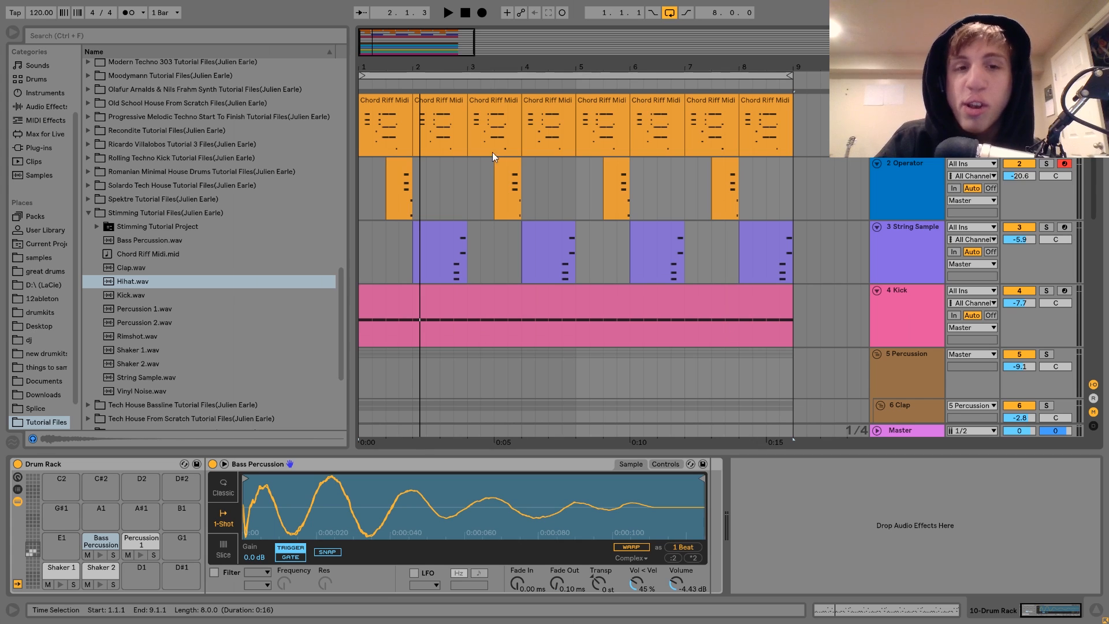
key(space)
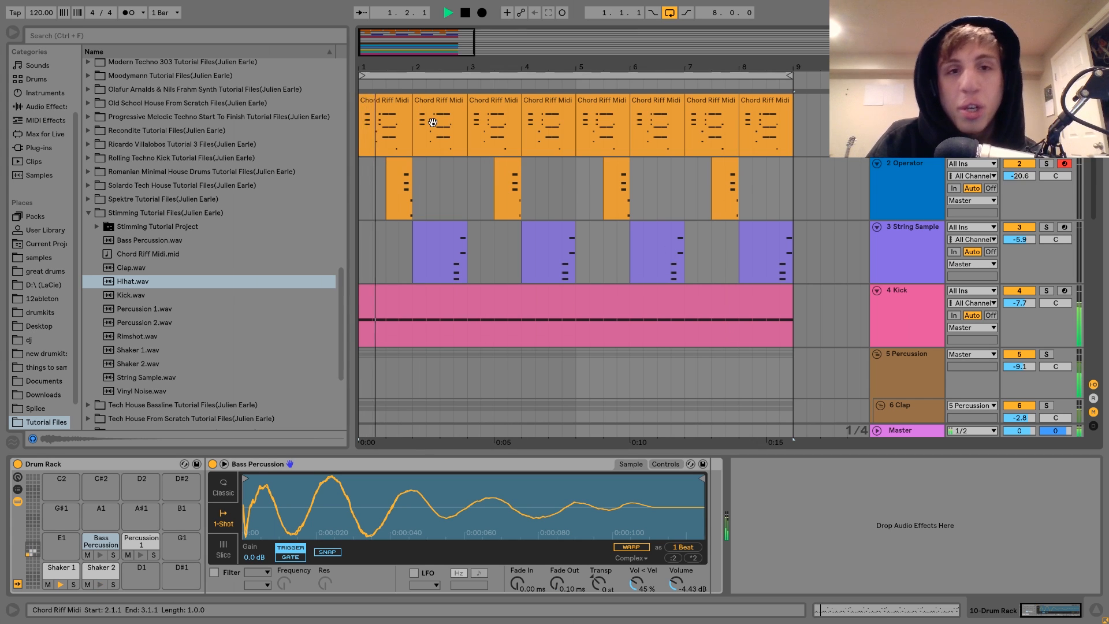
scroll(870, 272, down, 10)
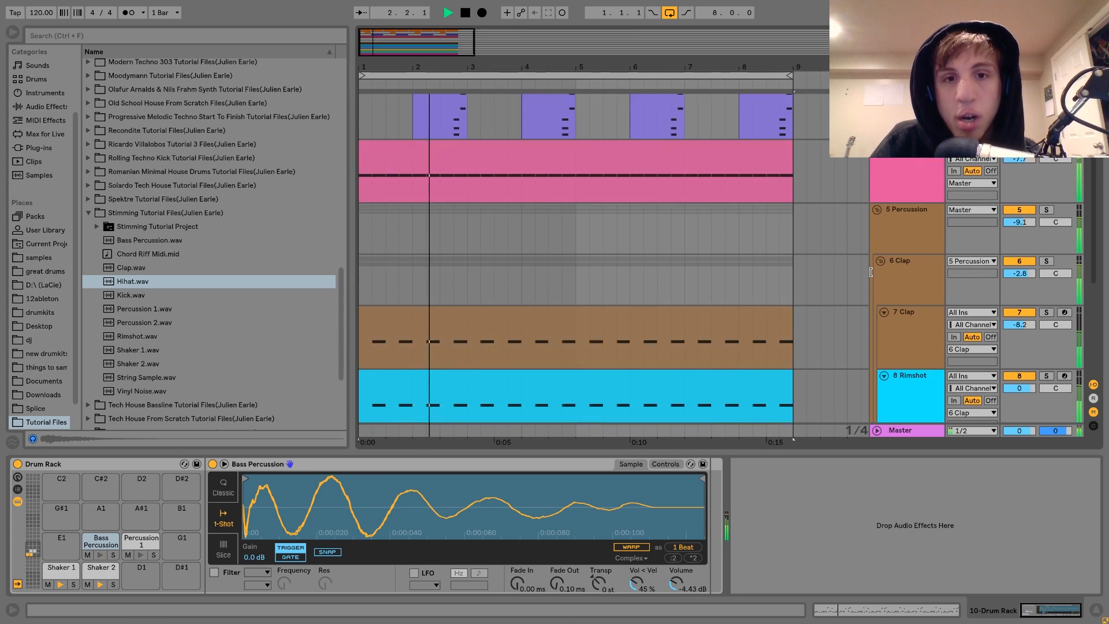
scroll(871, 271, down, 1)
key(space)
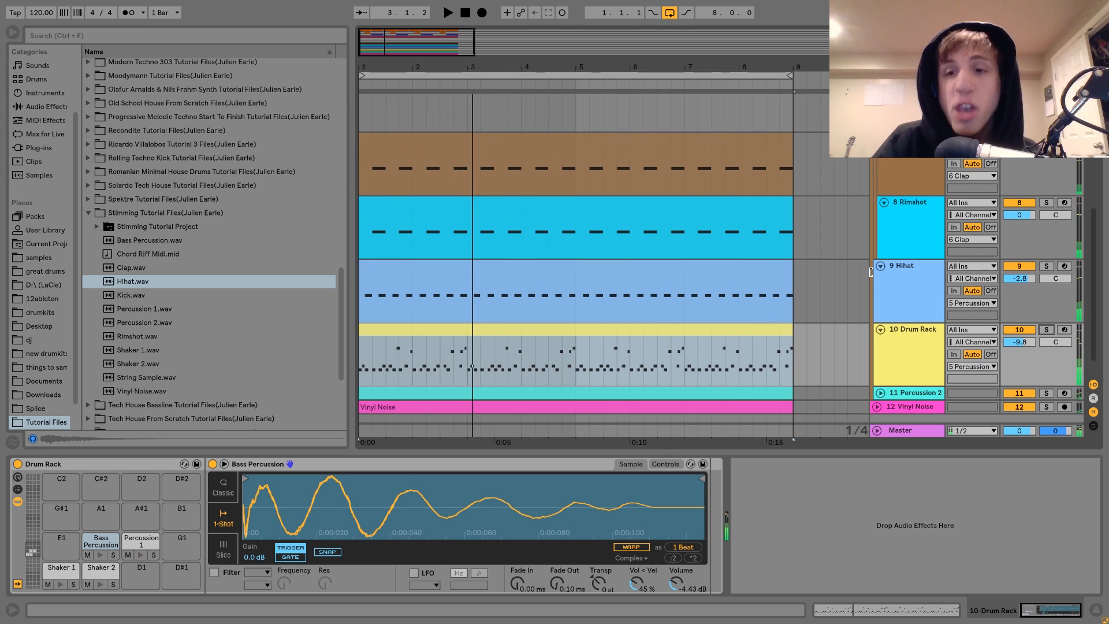
Audition the Bass Percussion pad and replay the full mix from the start to hear it in context.
click(99, 556)
key(space)
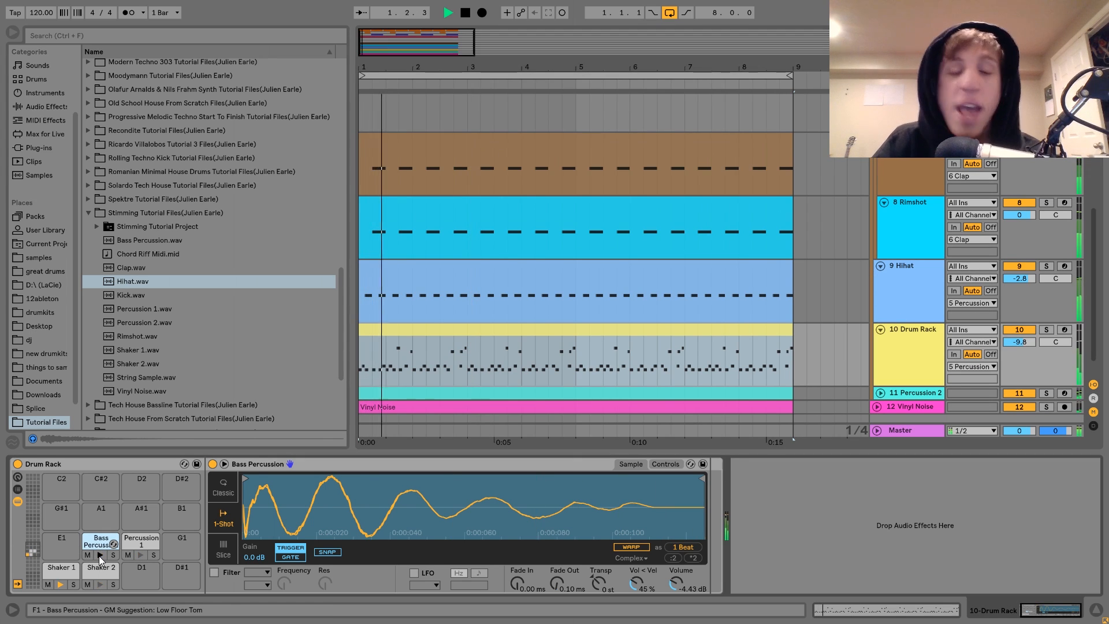
scroll(442, 271, up, 8)
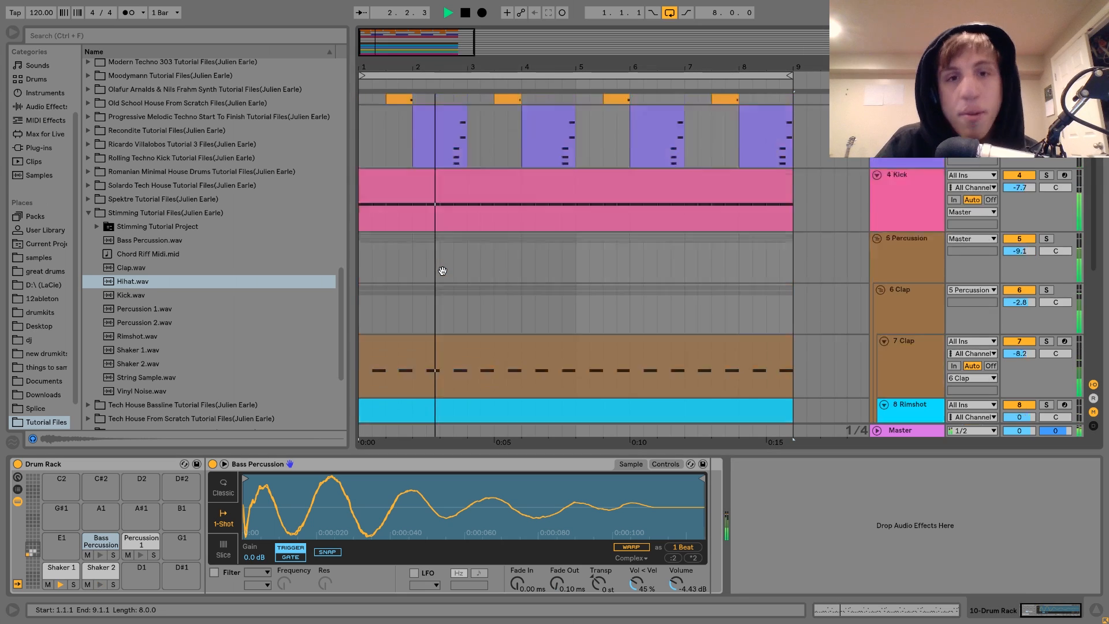
key(space)
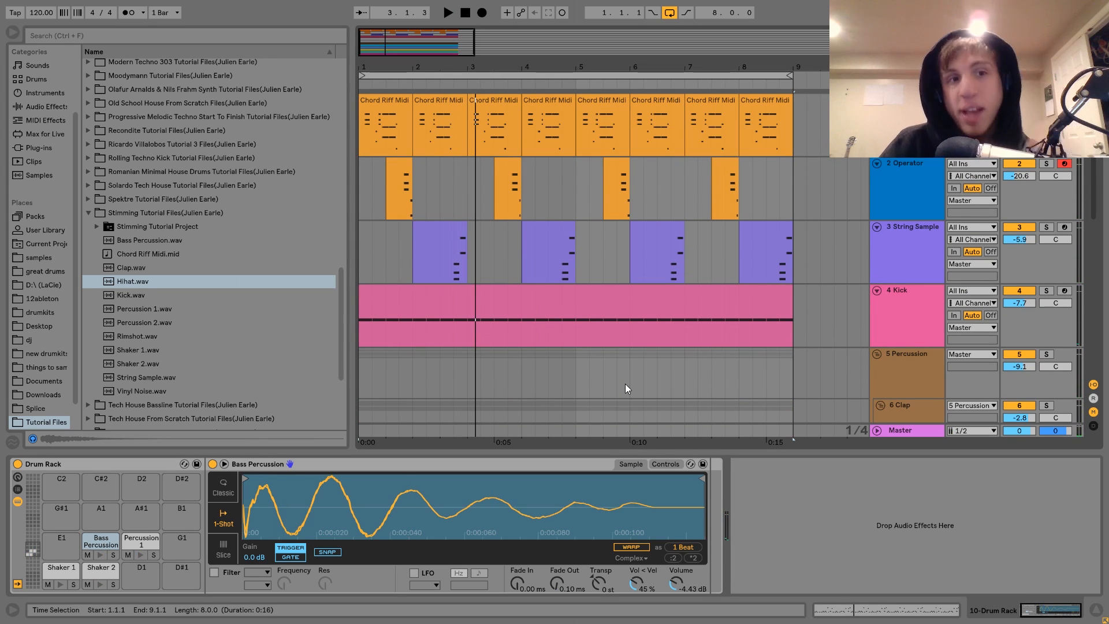
Select and unfold the Percussion 2 track, solo it and play its eight-bar clip alone.
scroll(626, 385, down, 8)
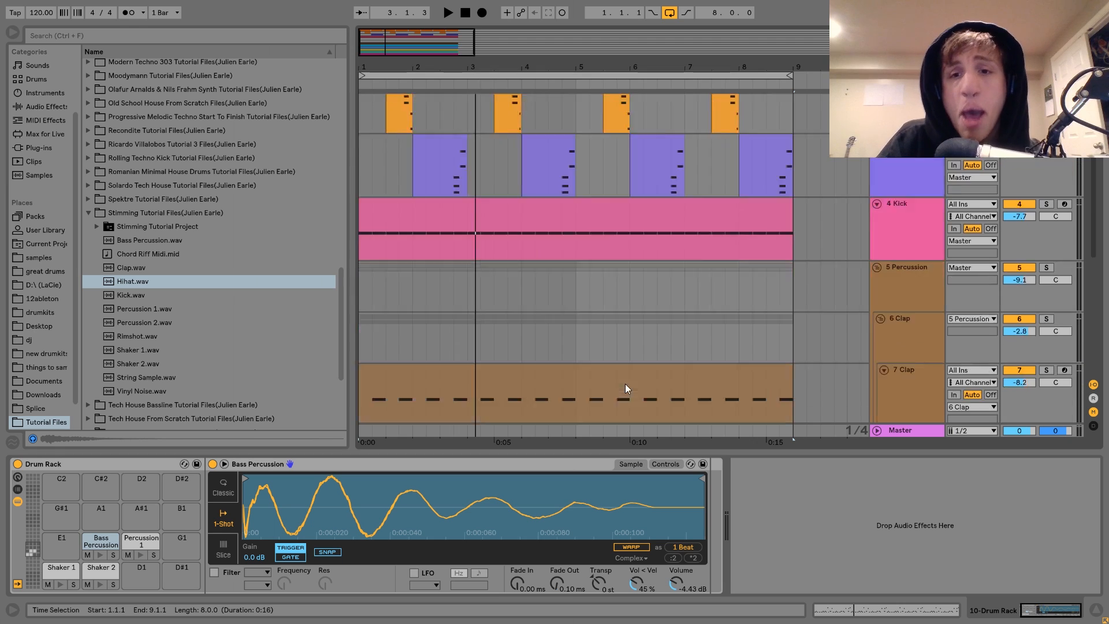
click(895, 369)
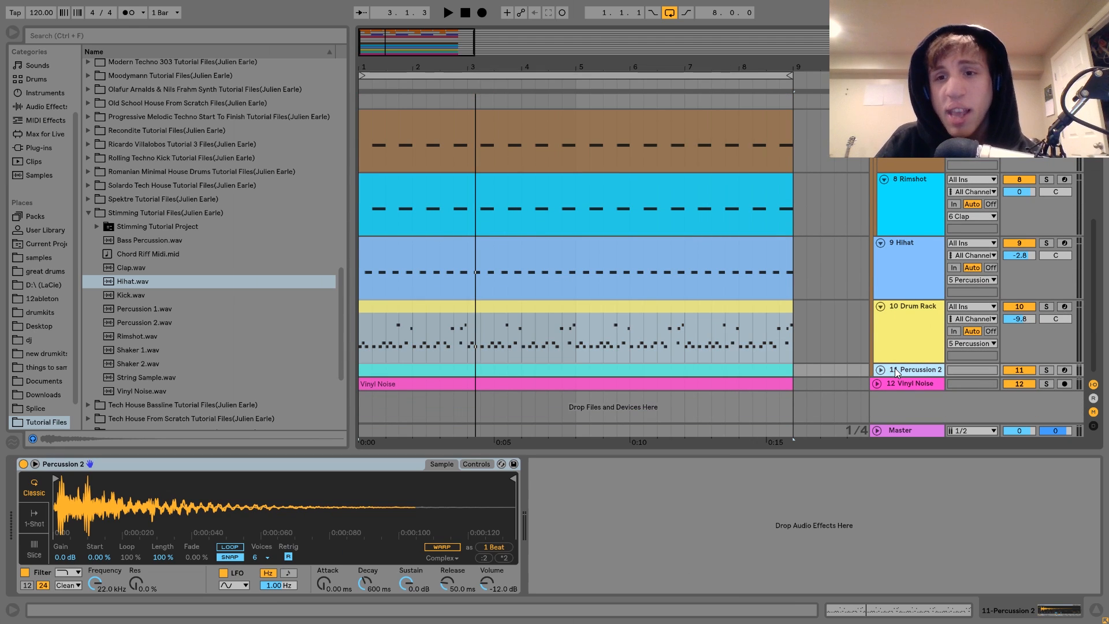
click(880, 369)
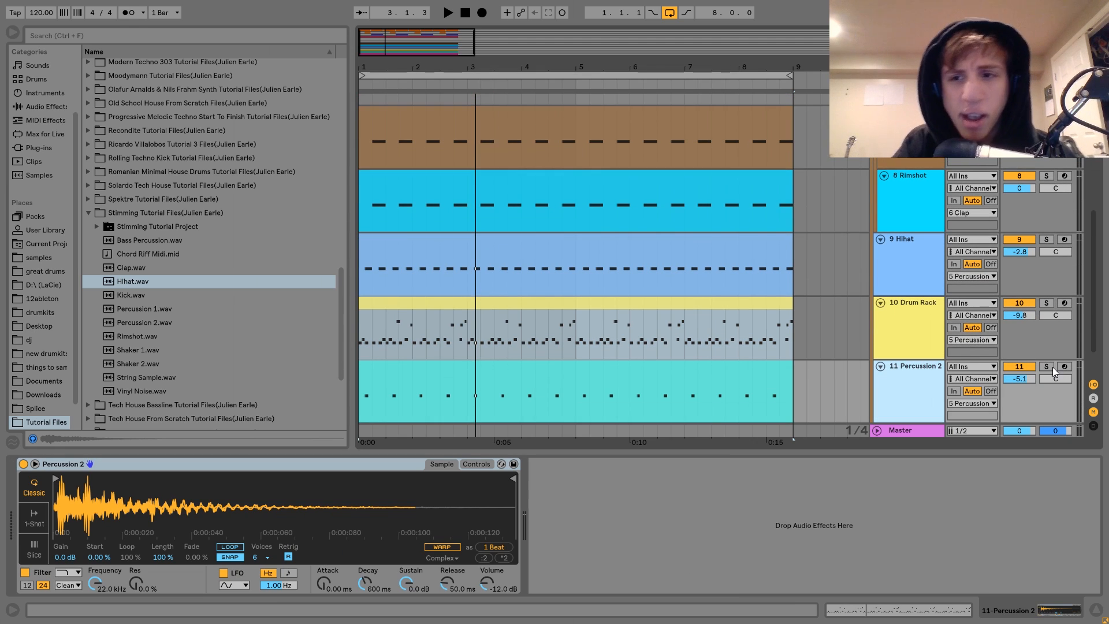
click(1050, 366)
click(737, 372)
key(space)
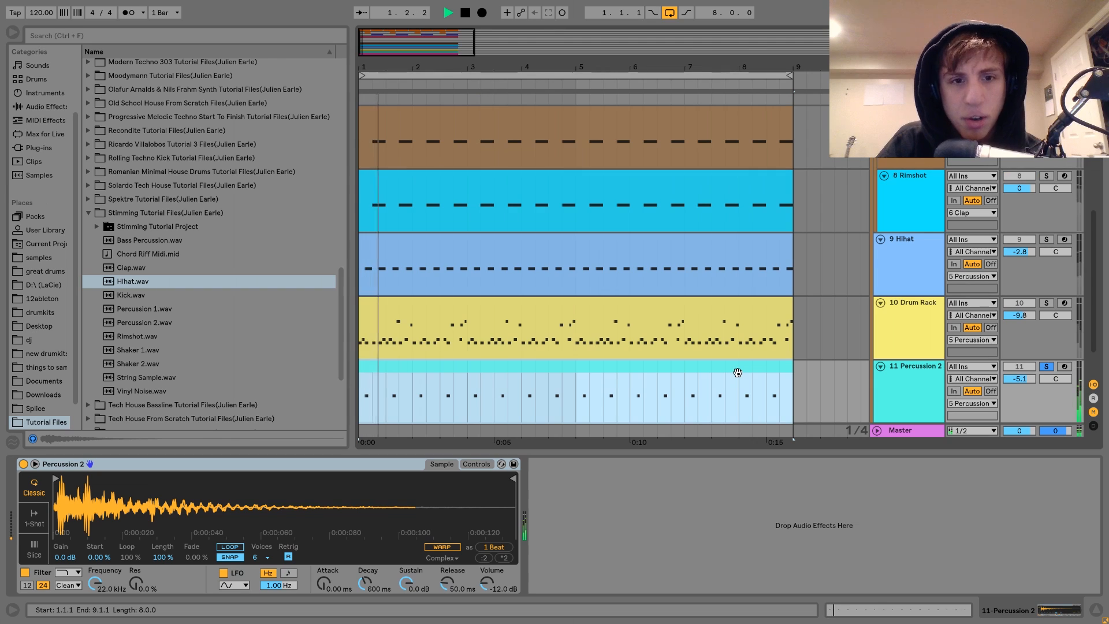
Unsolo Percussion 2 and play the full mix from the start several times to hear how it fits.
click(1043, 366)
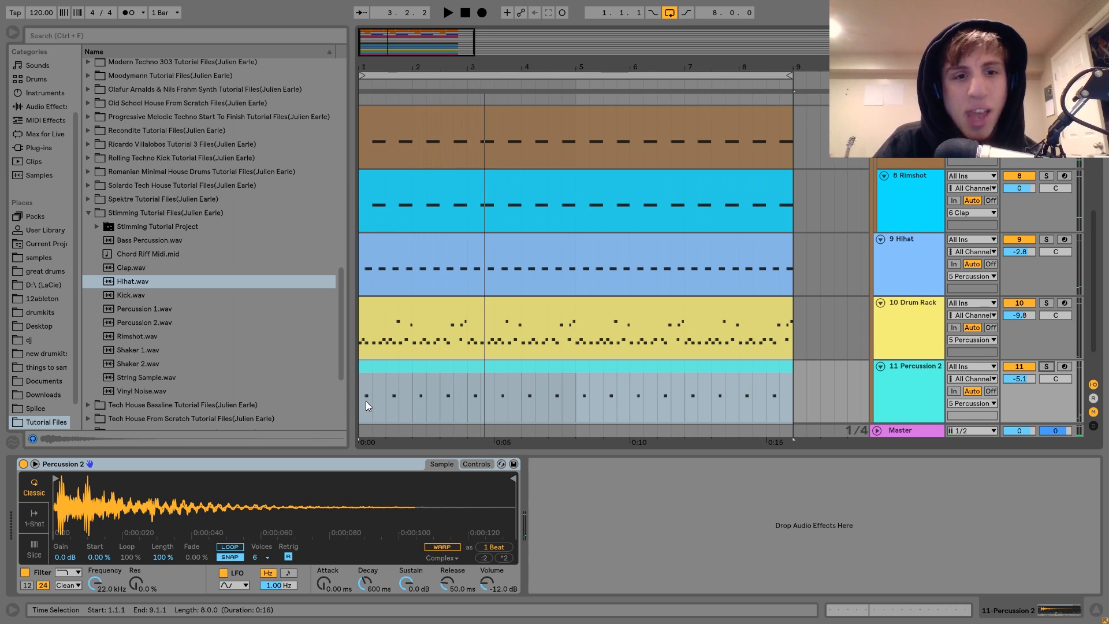
key(space)
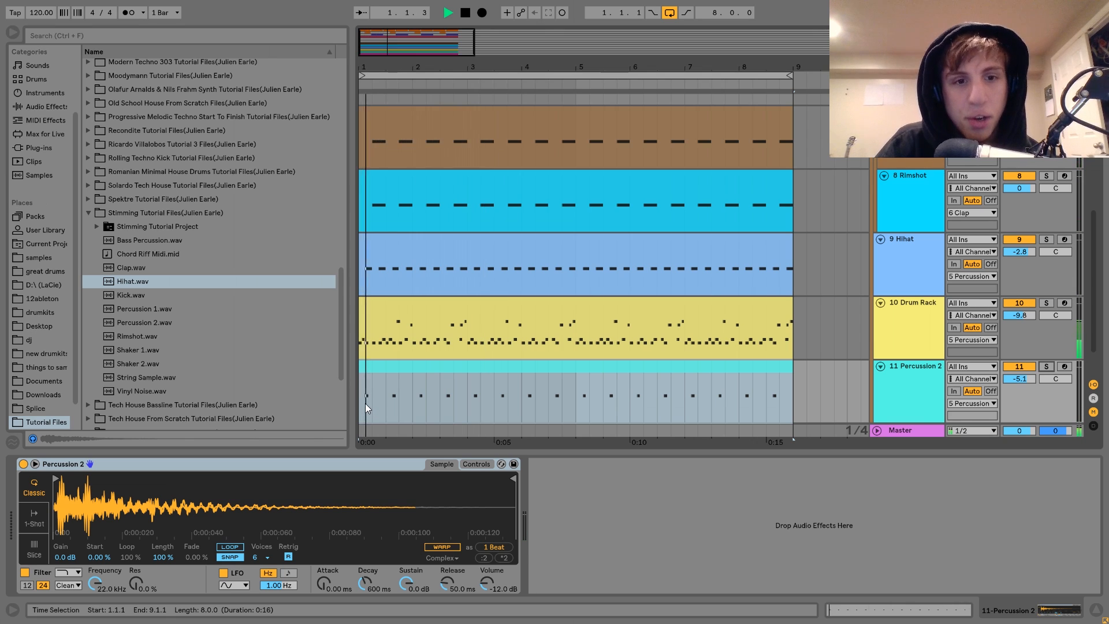
key(space)
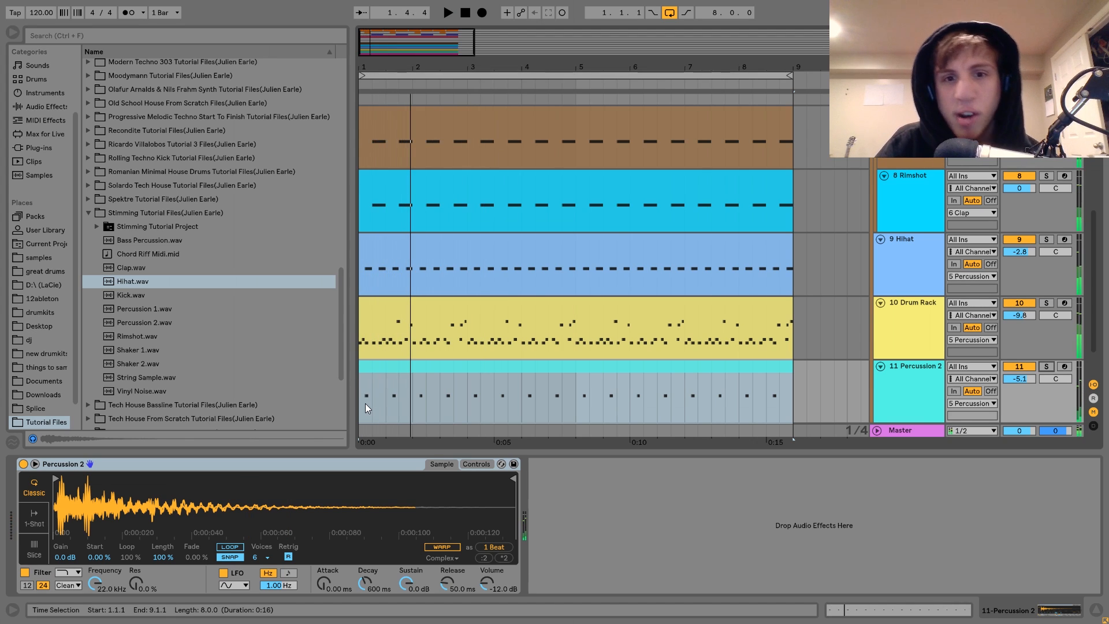
key(space)
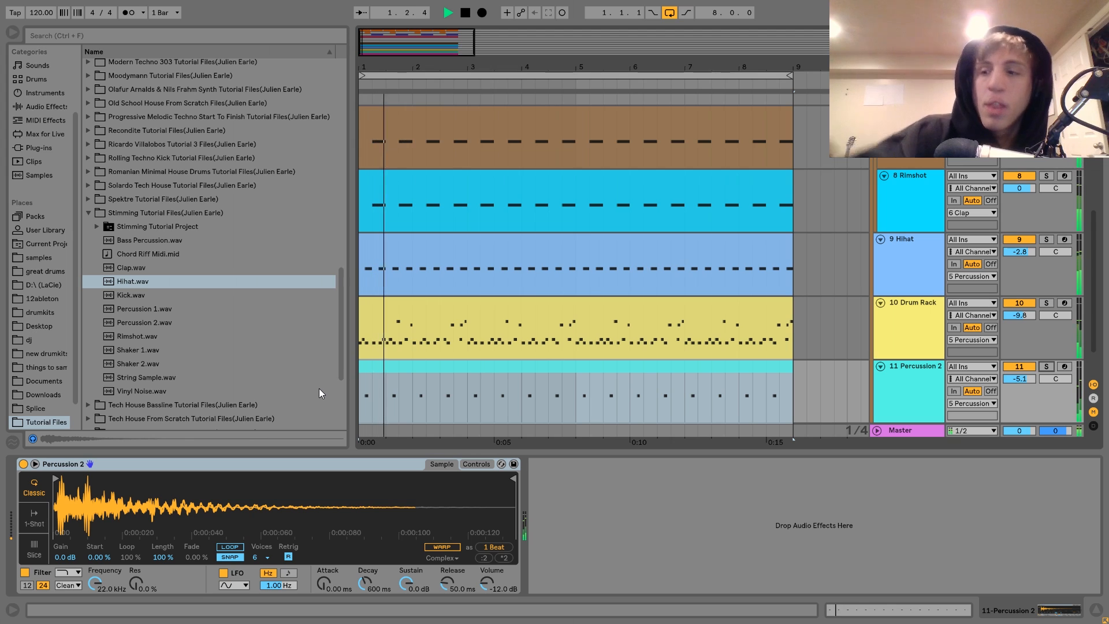
key(space)
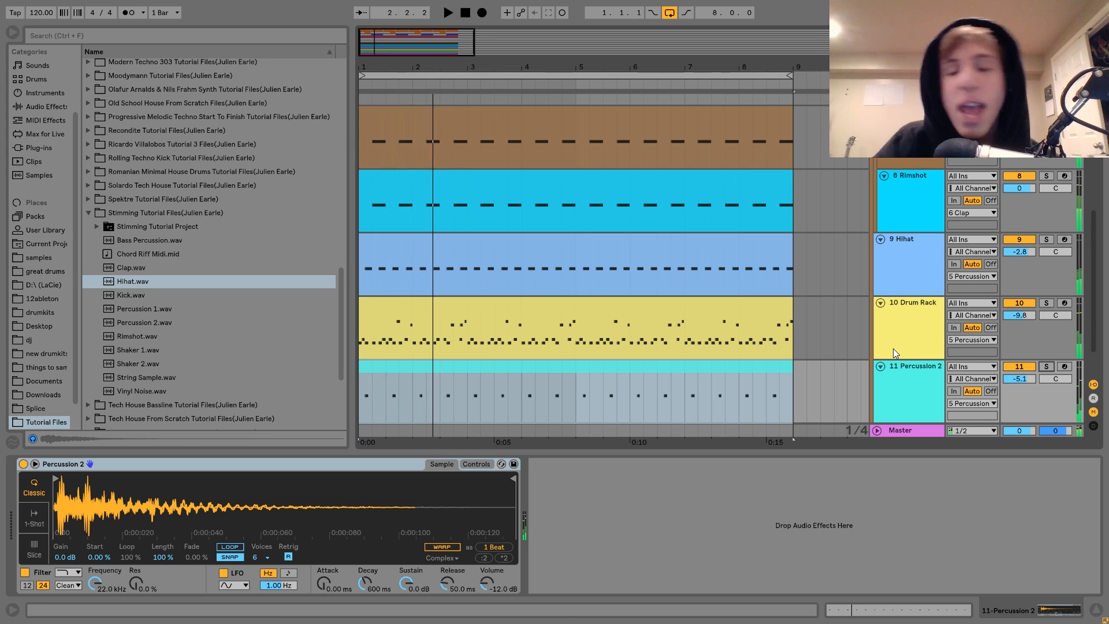
key(space)
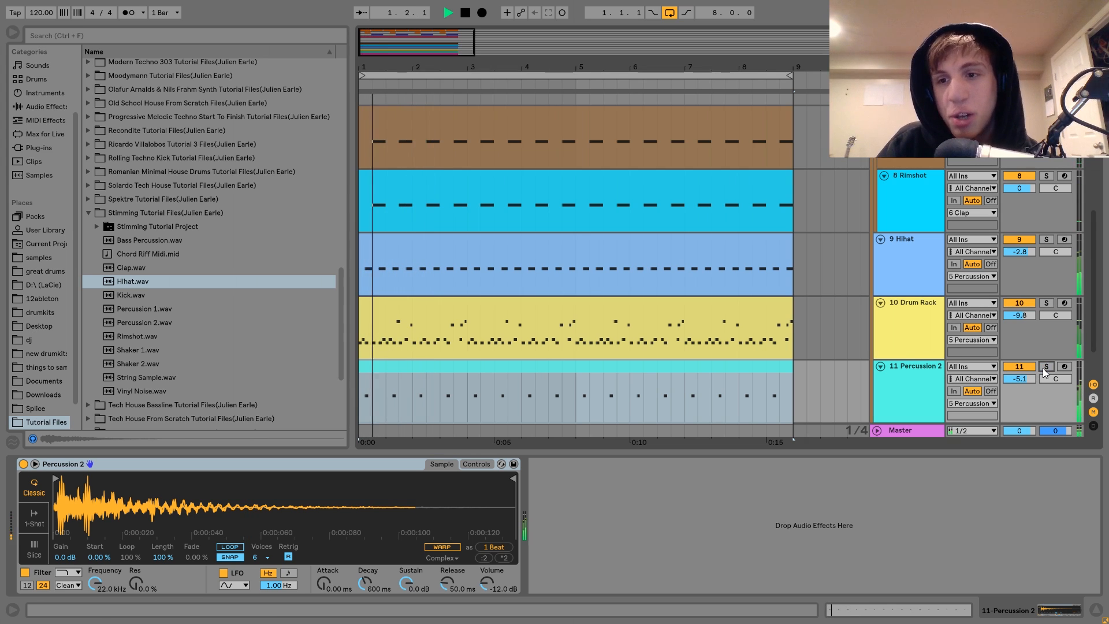
scroll(1042, 368, up, 5)
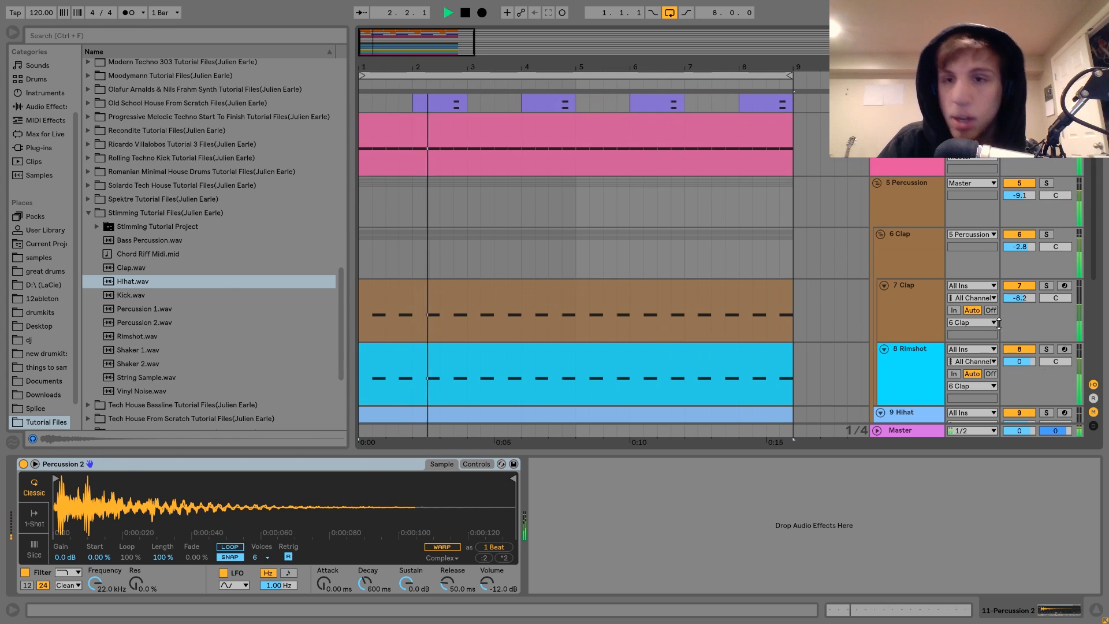
Stop playback, solo the Percussion group and show its Drum Buss and EQ Eight effects from the start of the arrangement.
key(space)
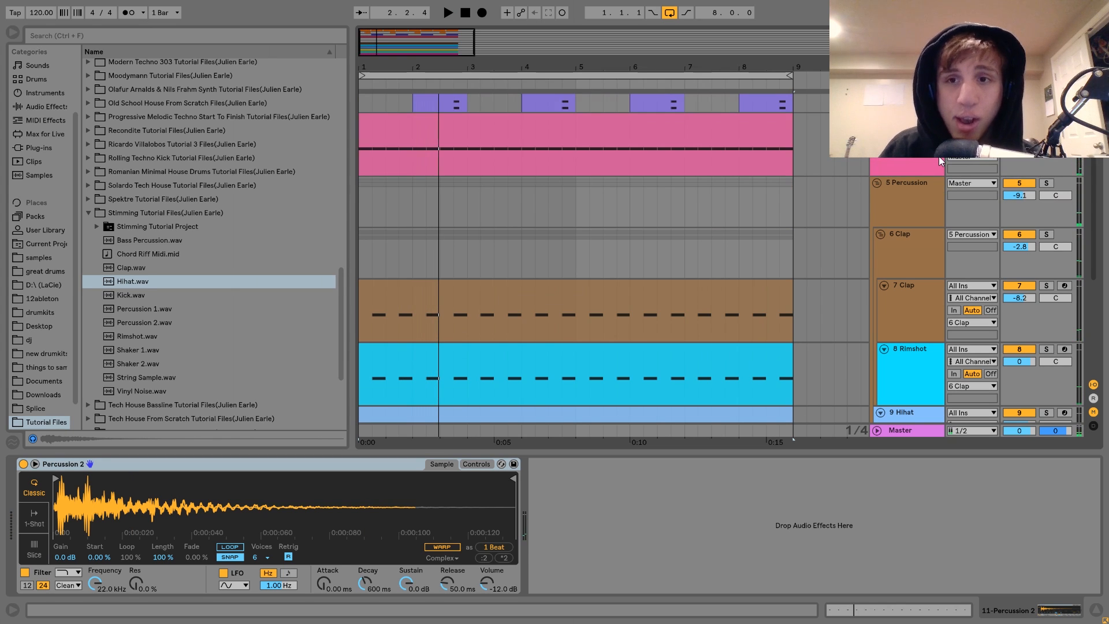
click(924, 208)
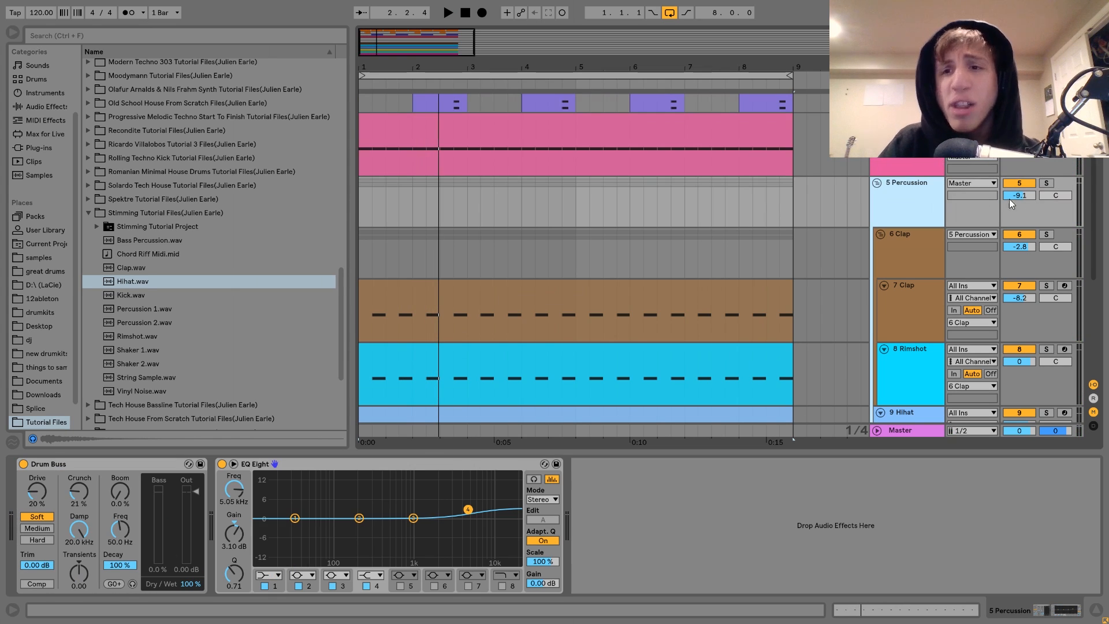
click(1046, 183)
click(359, 187)
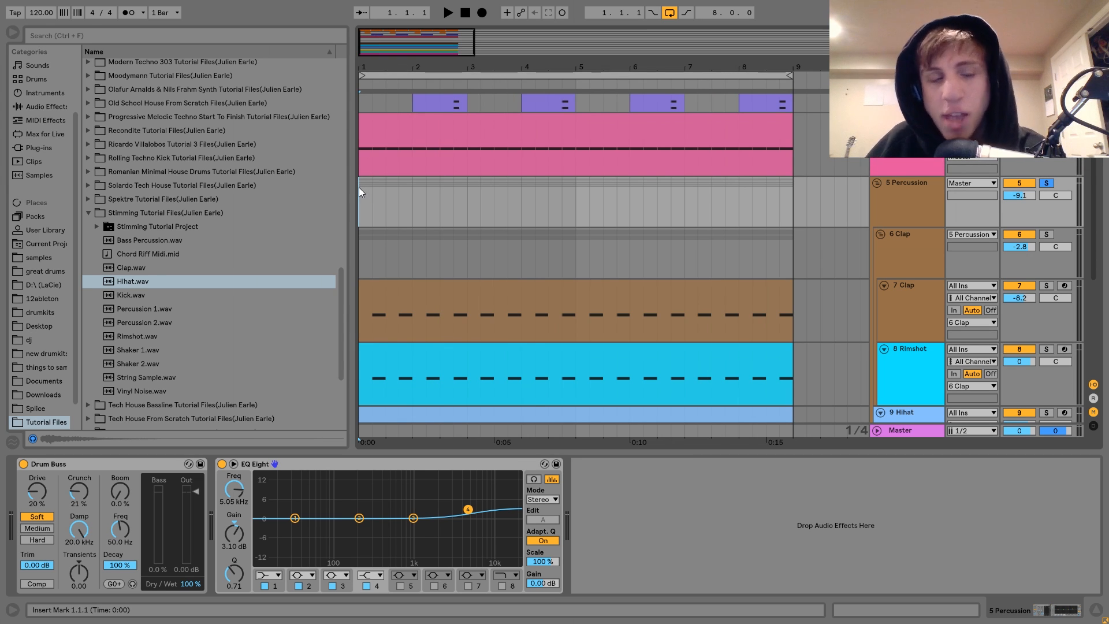
click(359, 231)
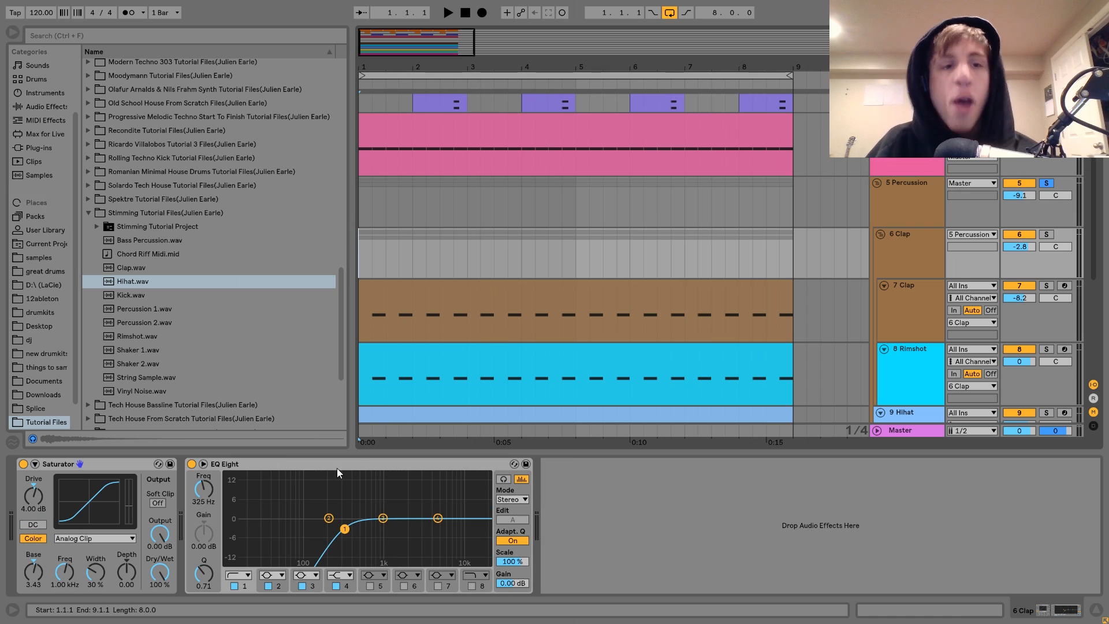
click(358, 184)
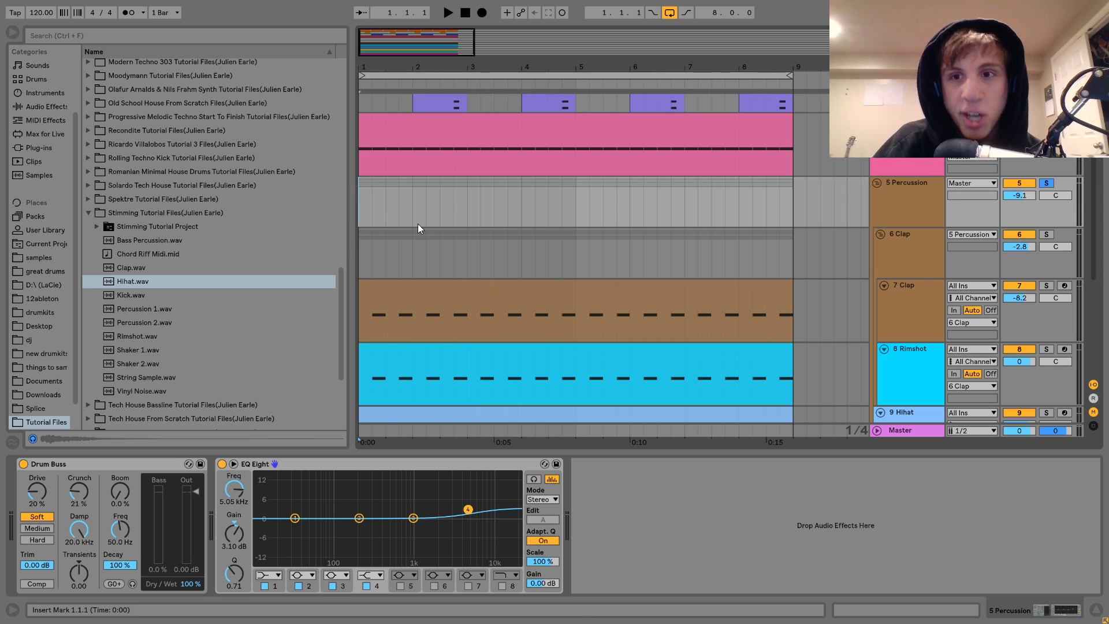
Play the soloed Percussion group with Drum Buss bypassed and re-enabled to compare its effect on the drums.
scroll(417, 223, down, 2)
scroll(418, 224, up, 5)
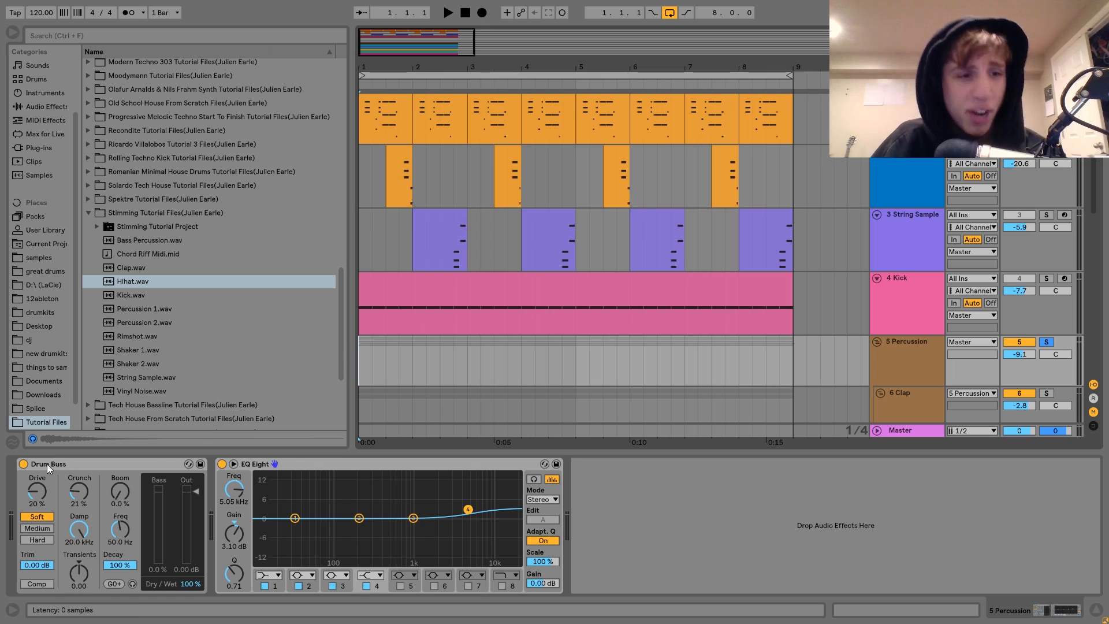
click(24, 464)
key(space)
click(24, 463)
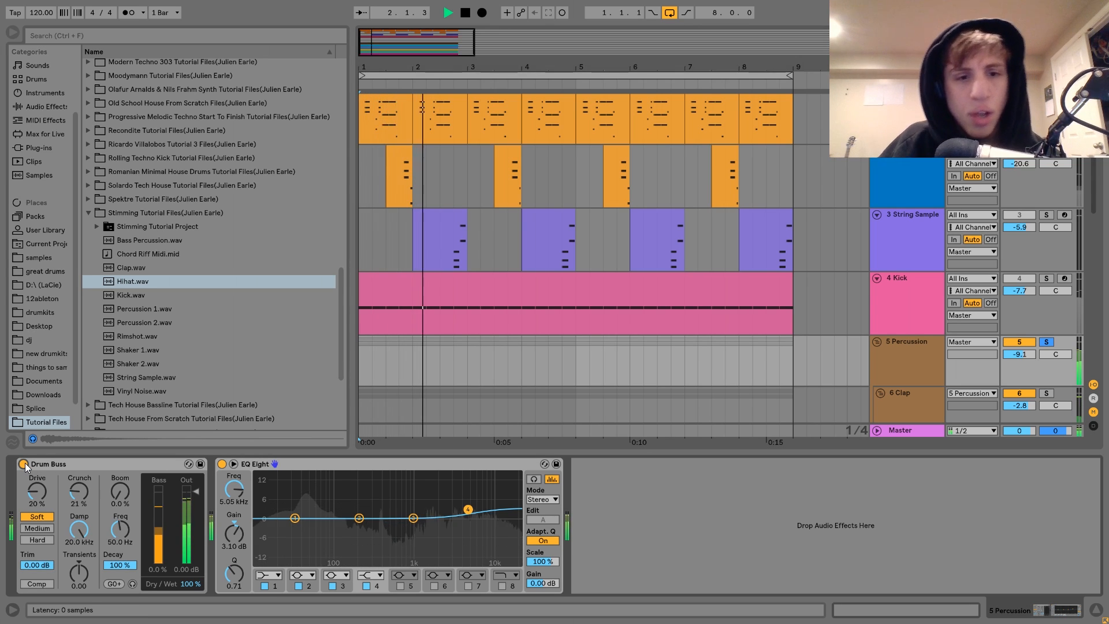
key(space)
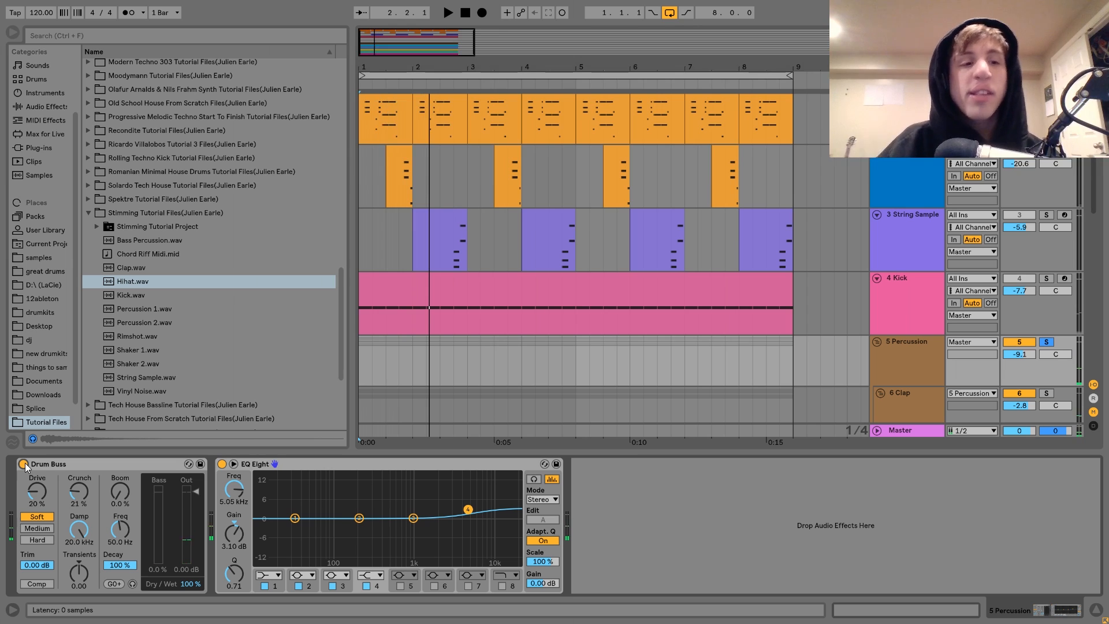
key(space)
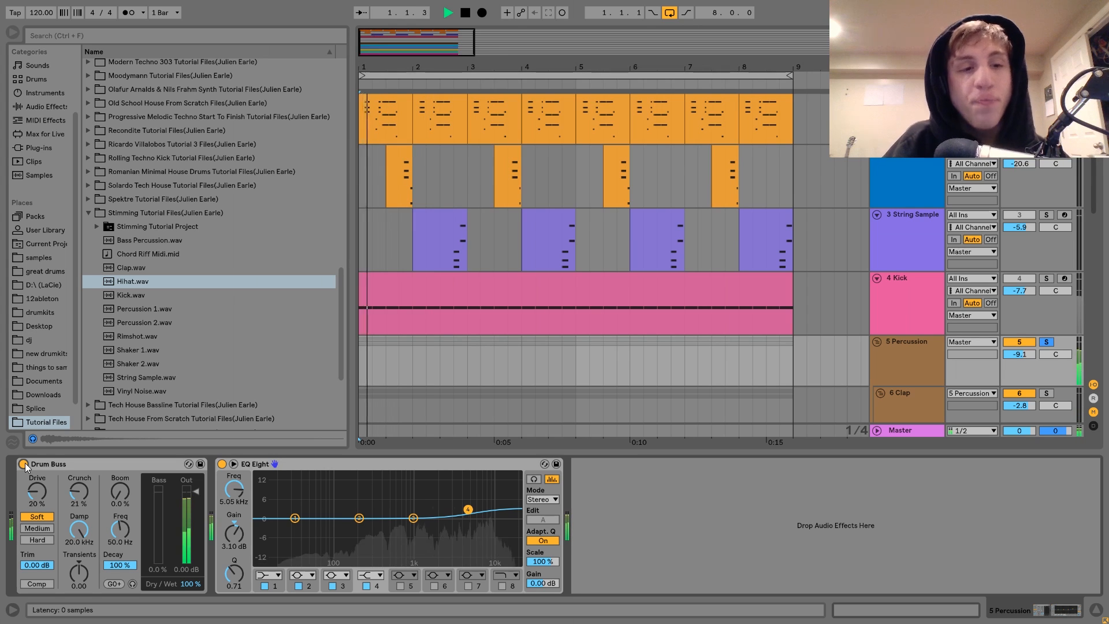
key(space)
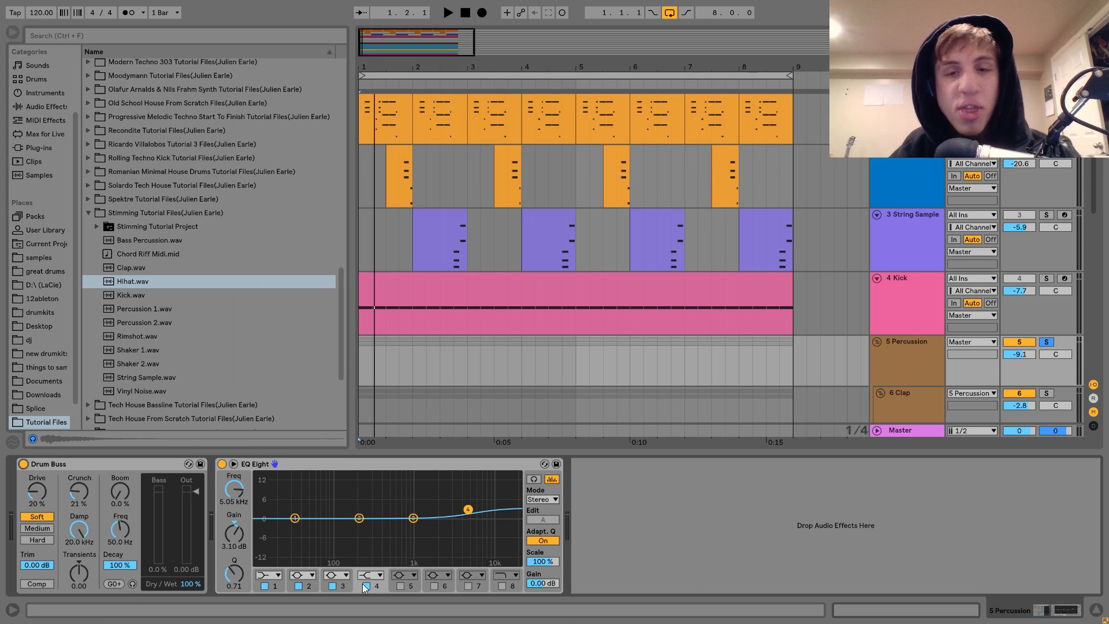
Look over the percussion tracks, play the Percussion group with its Drum Buss and EQ Eight, and unsolo it during playback to hear the full mix.
scroll(505, 352, down, 10)
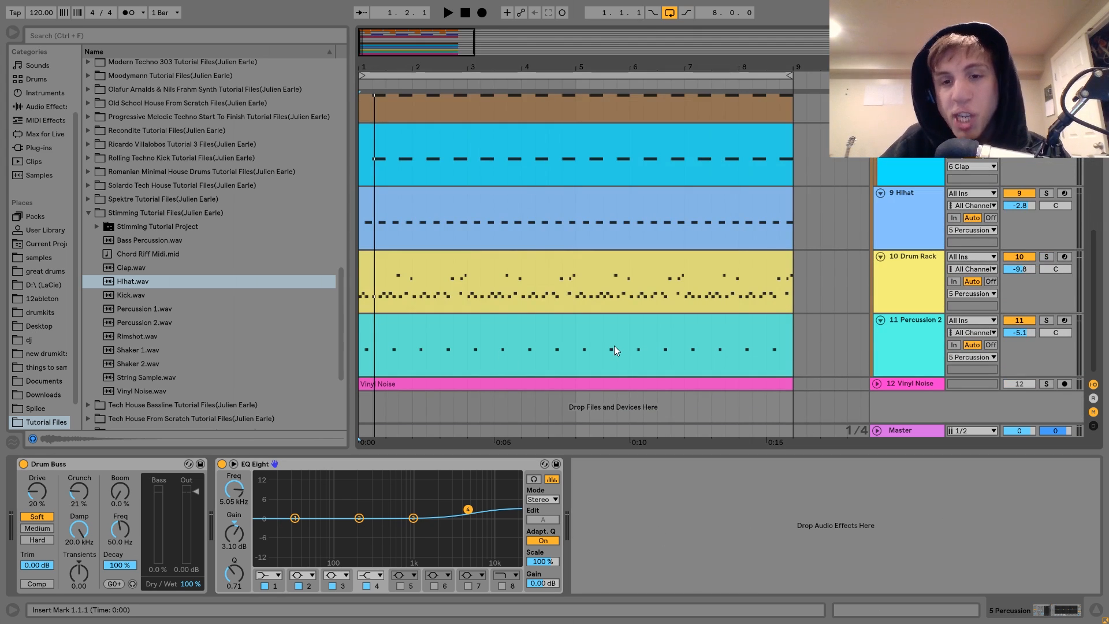
scroll(763, 349, up, 10)
scroll(761, 349, down, 10)
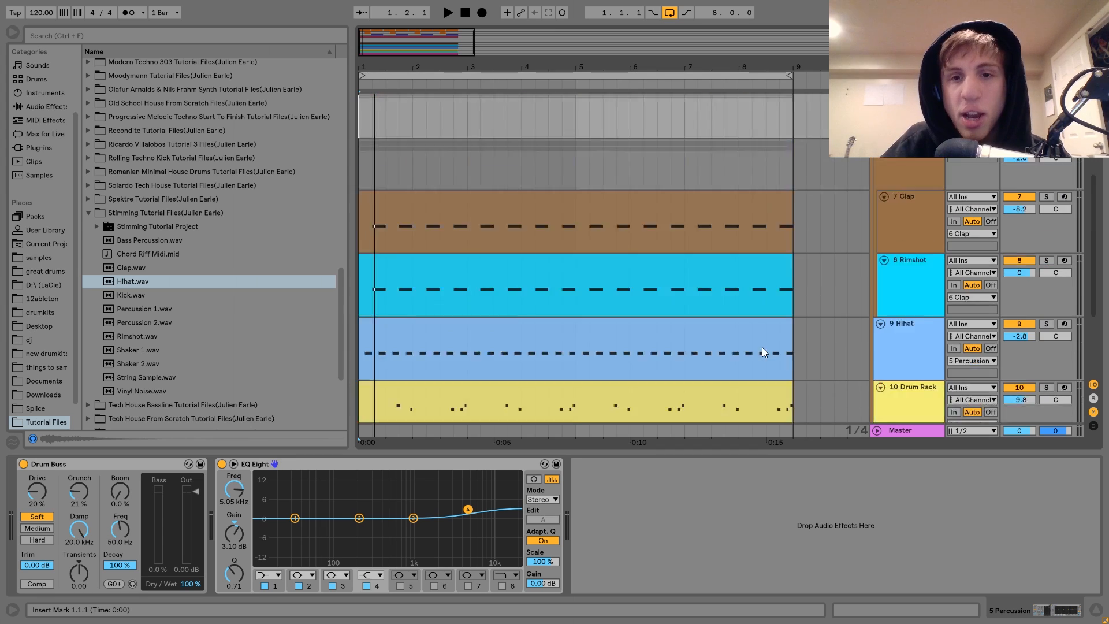
scroll(761, 348, up, 10)
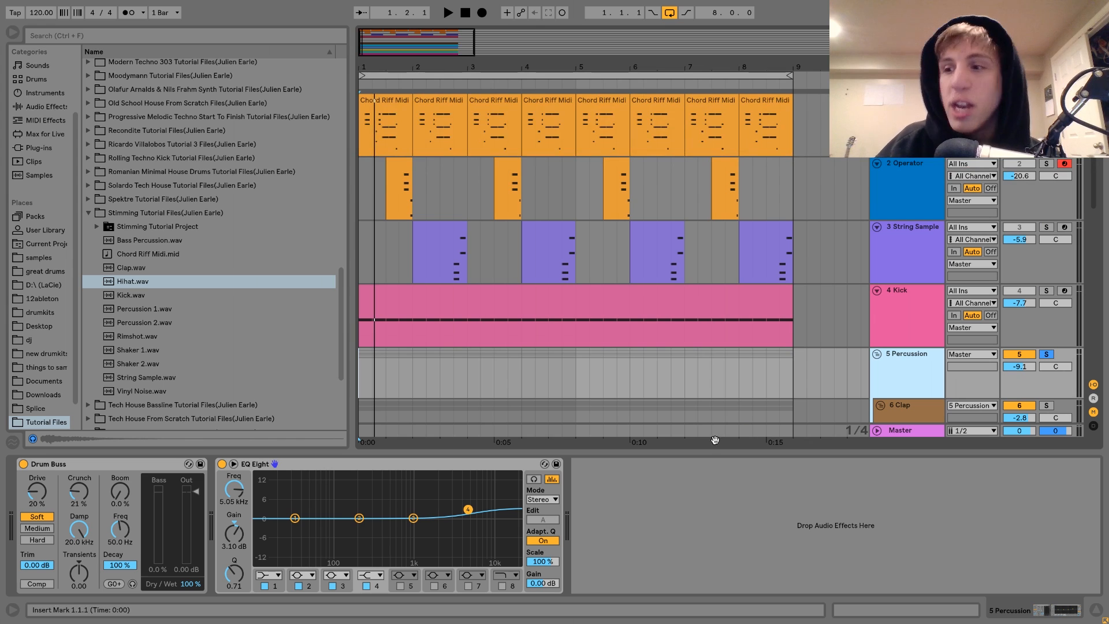
click(53, 460)
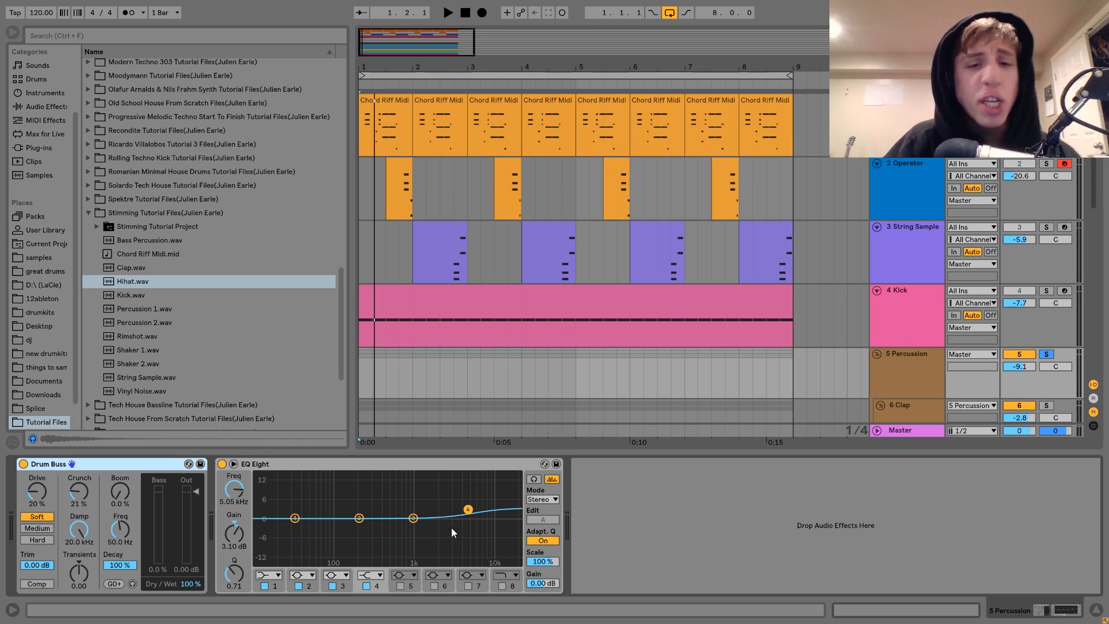
key(space)
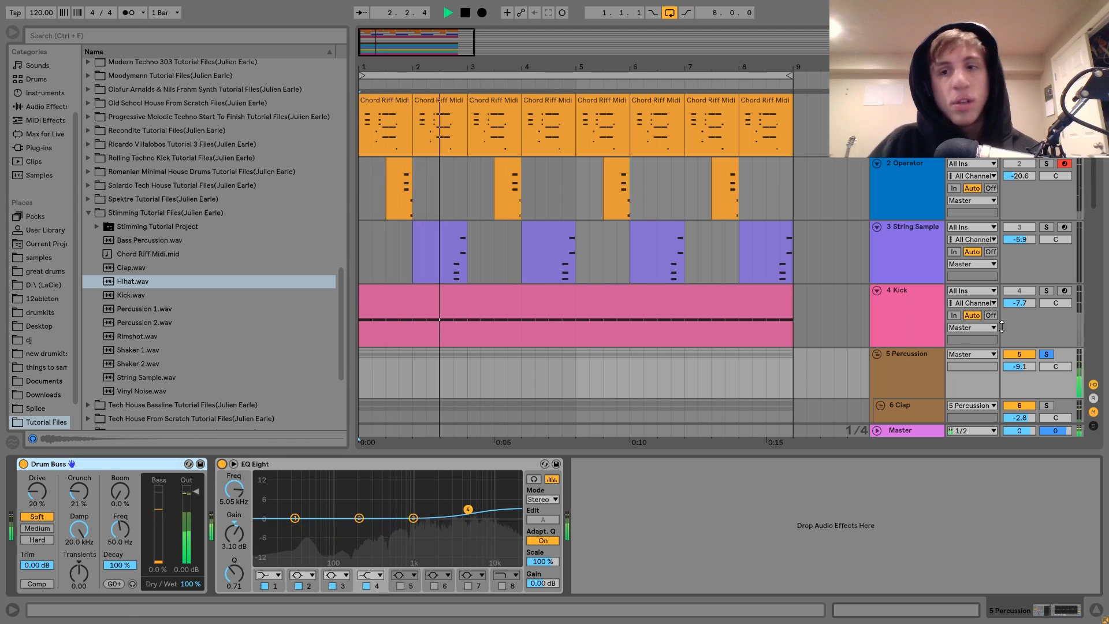
click(1043, 354)
click(911, 360)
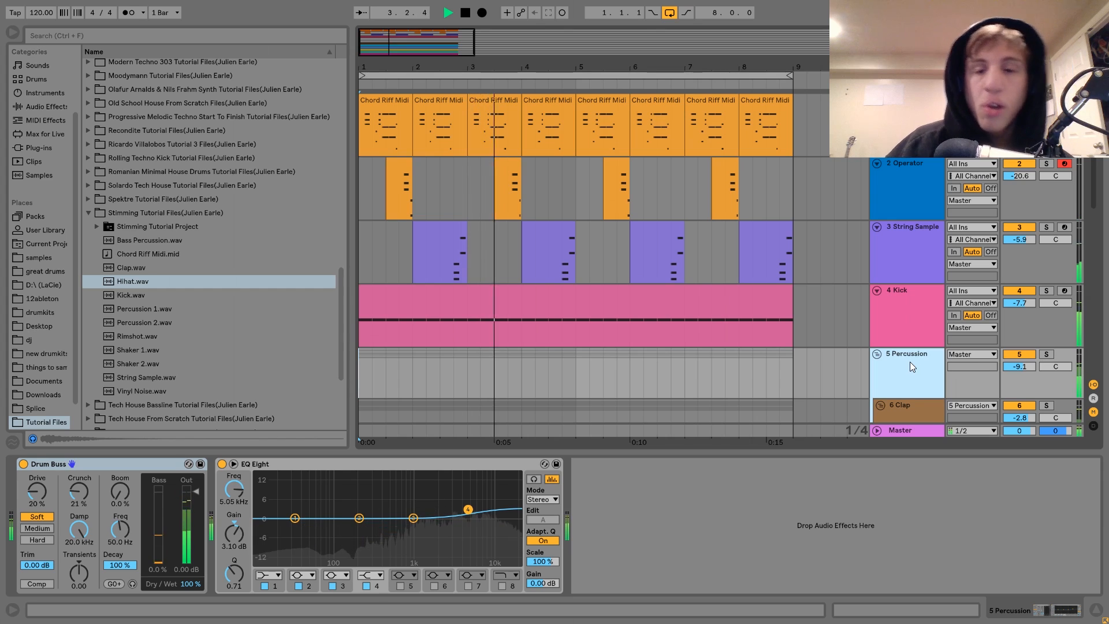
key(space)
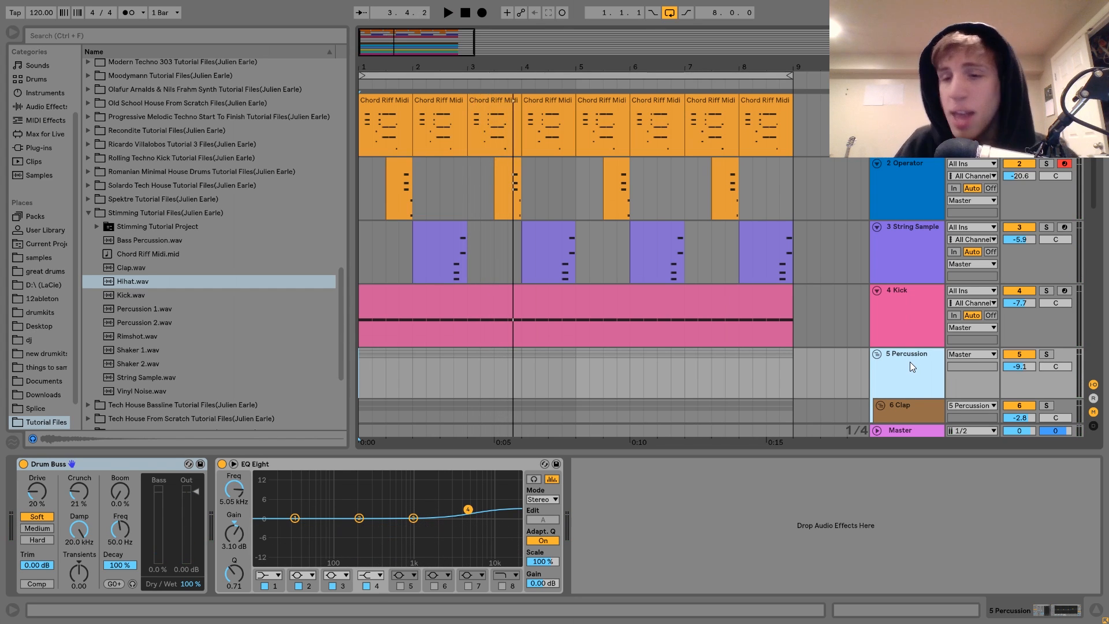
Select and unfold the Vinyl Noise track, solo it and play it alone.
scroll(909, 362, down, 10)
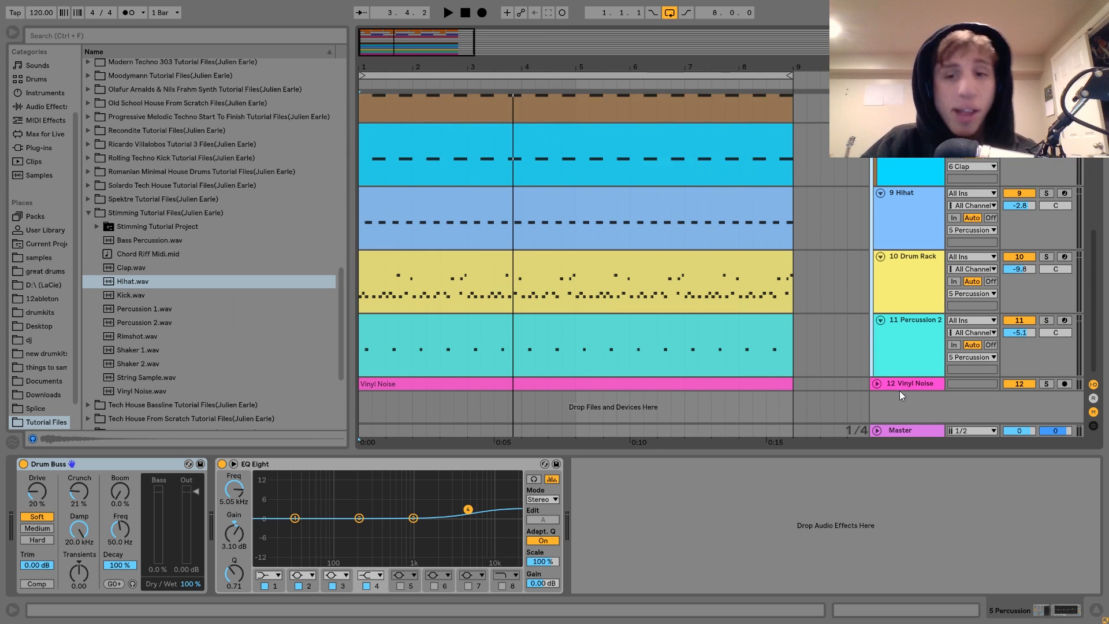
click(898, 385)
click(877, 383)
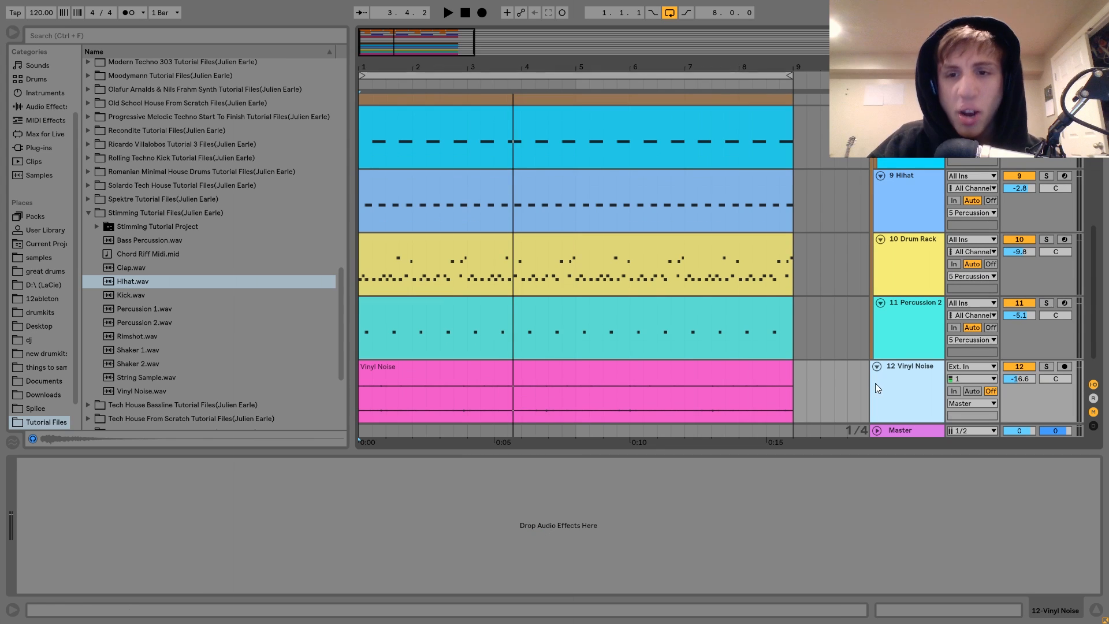
click(1048, 367)
key(space)
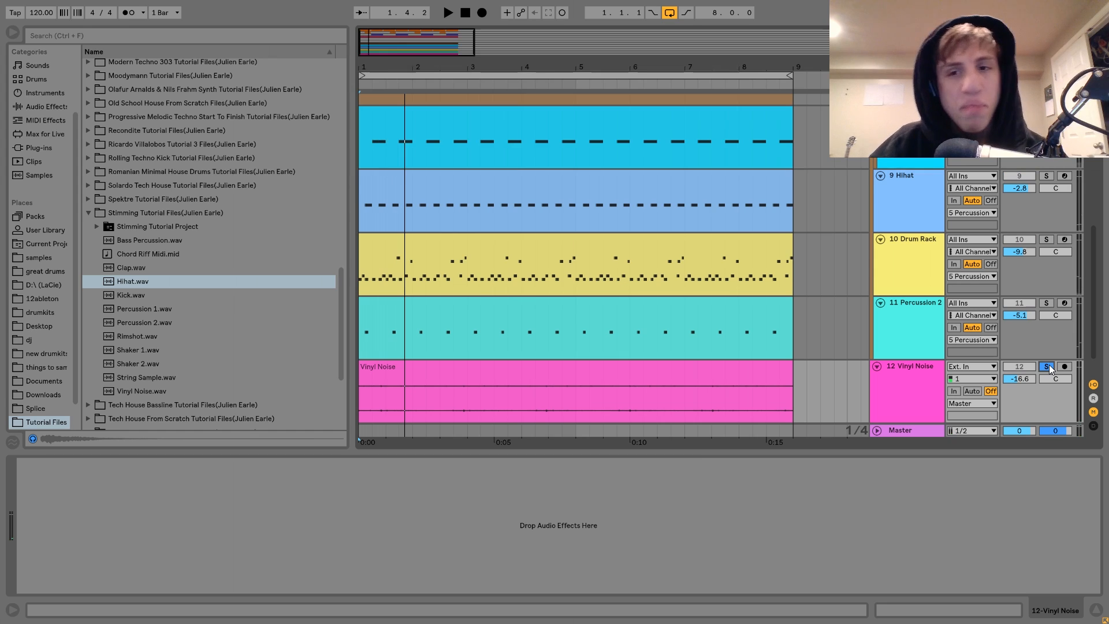
Unsolo Vinyl Noise and play the full mix with that track switched off and on, then look over all tracks.
click(1047, 366)
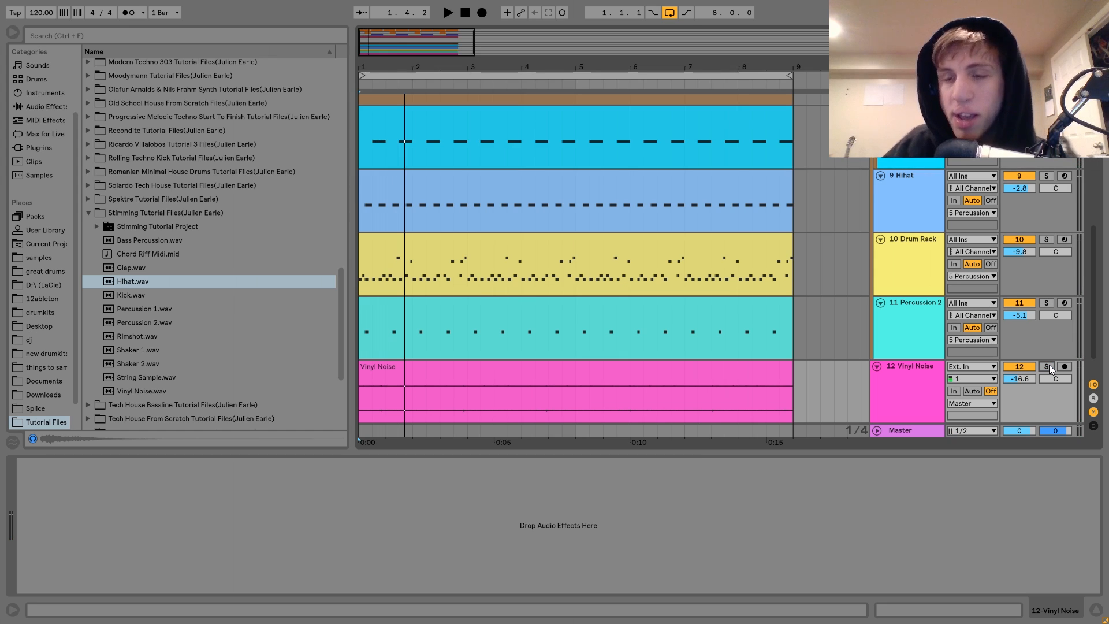
key(space)
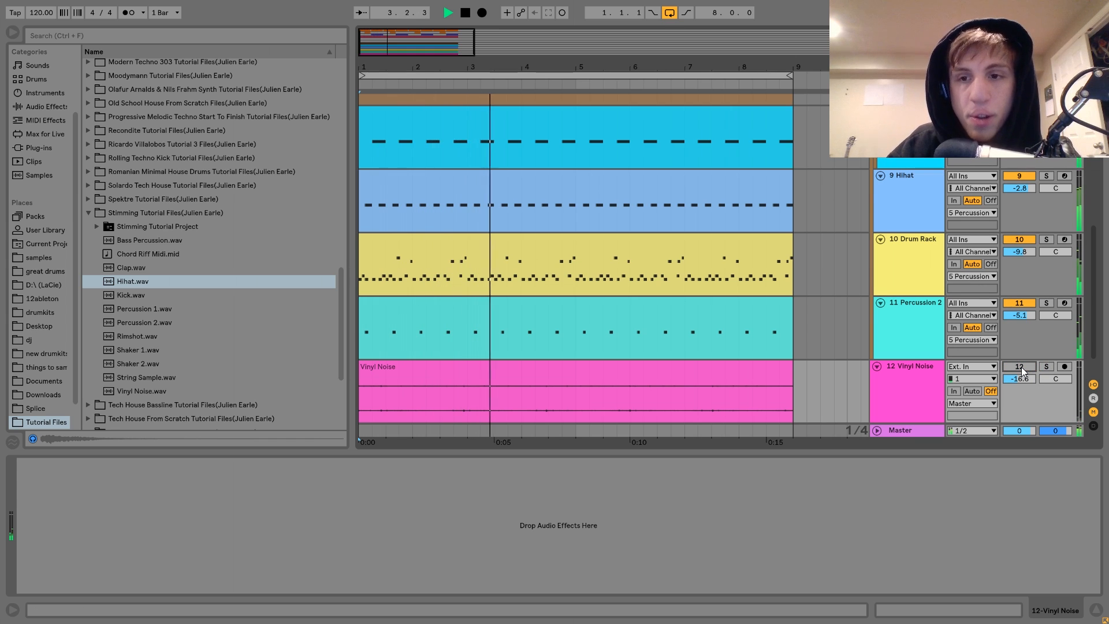
key(space)
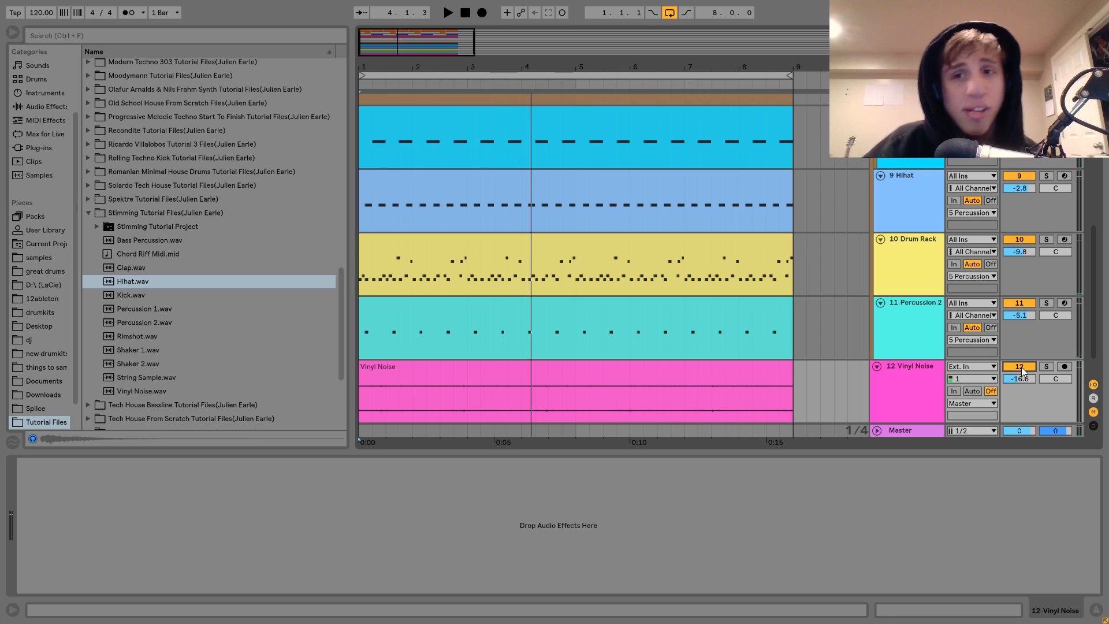
scroll(1021, 367, up, 10)
scroll(1021, 367, down, 9)
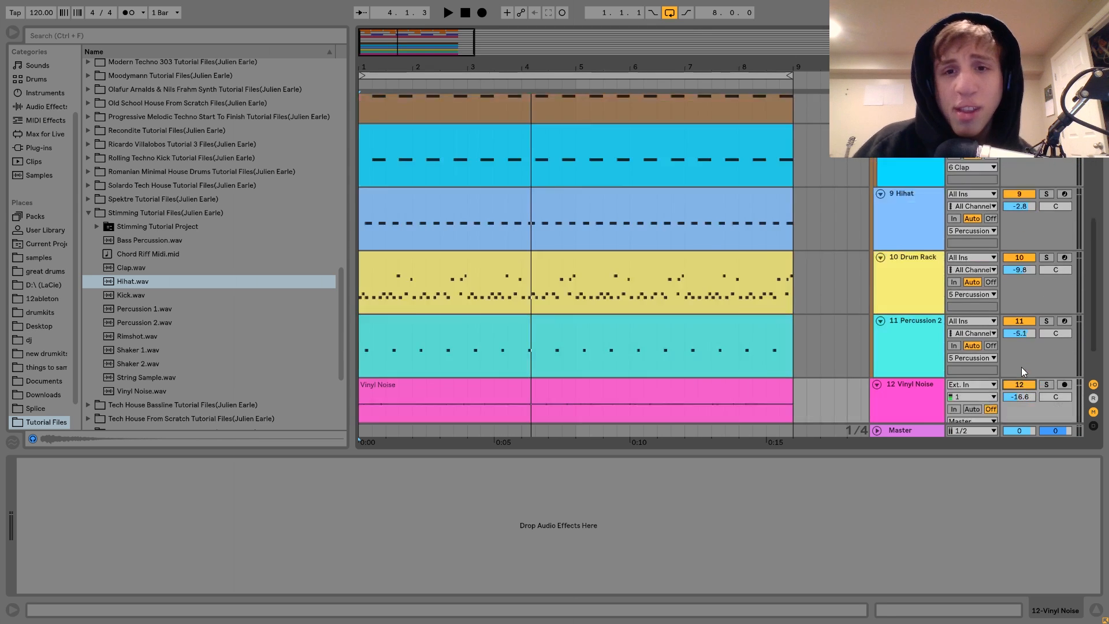
scroll(1021, 366, down, 3)
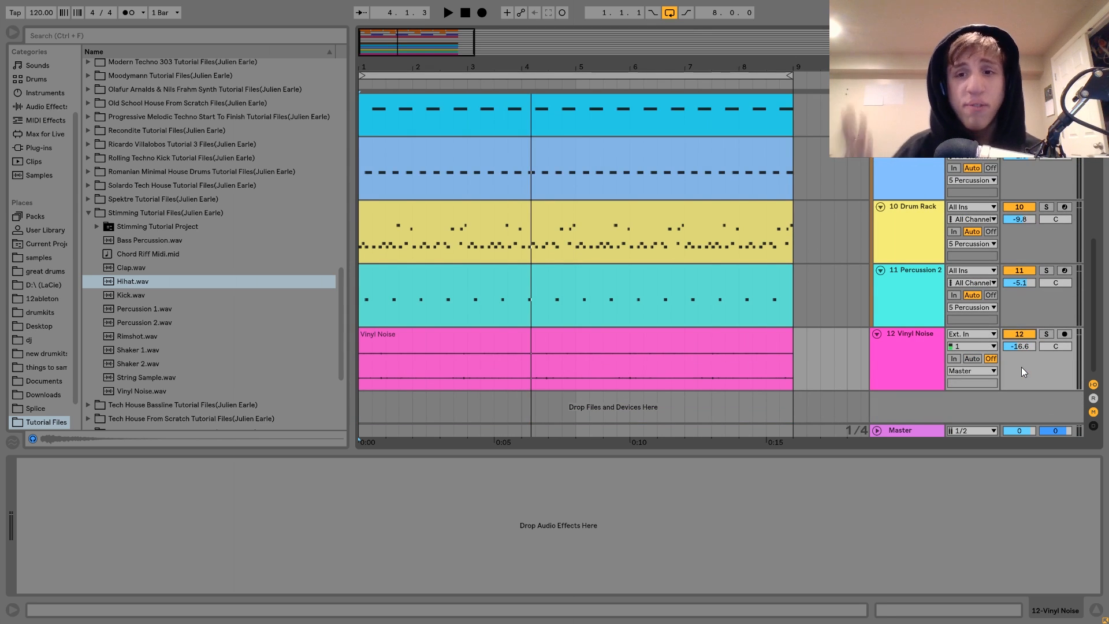